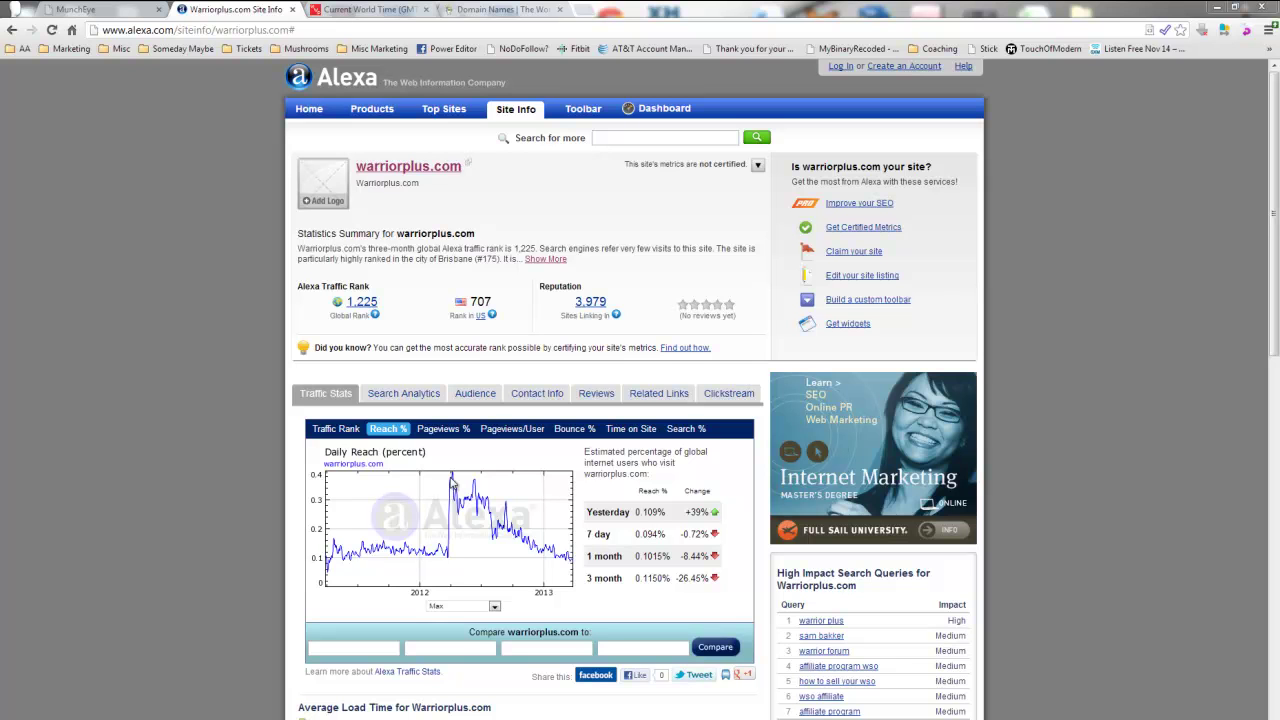
Step: Look over the MunchEye launch list, the Alexa traffic page for warriorplus.com and the current GMT time
key("ctrl+shift+Tab")
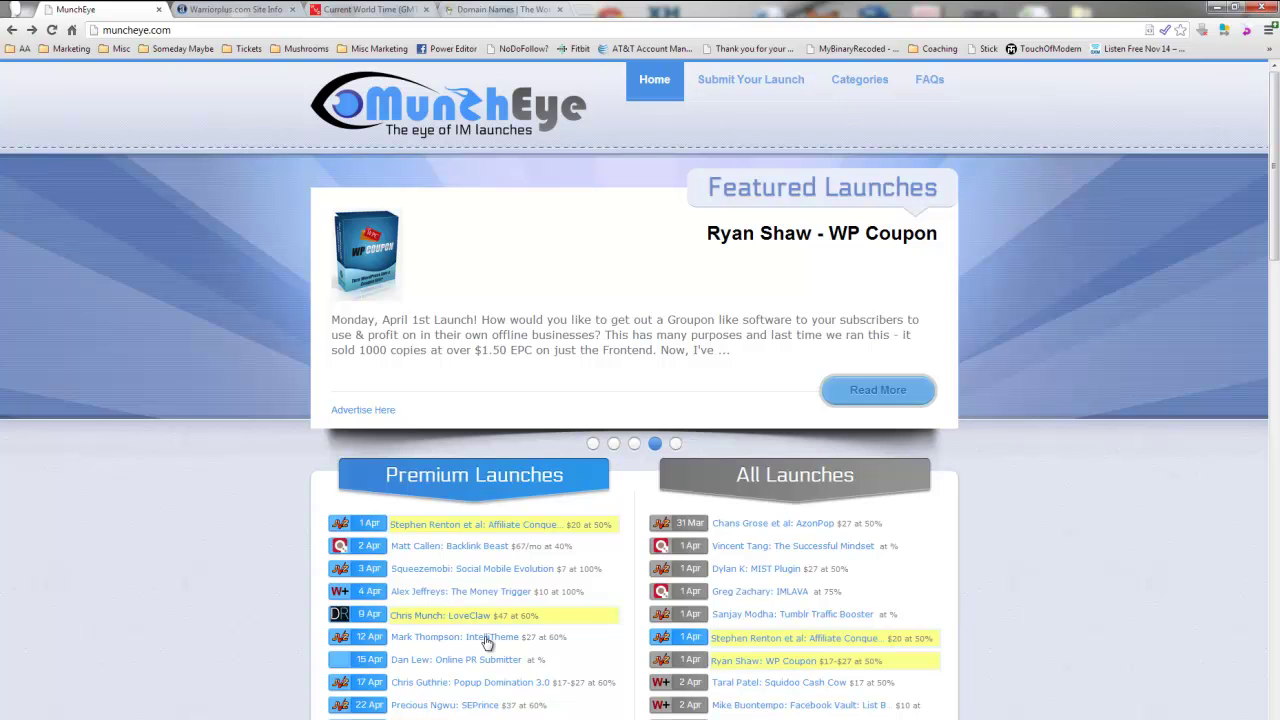
left_click(231, 12)
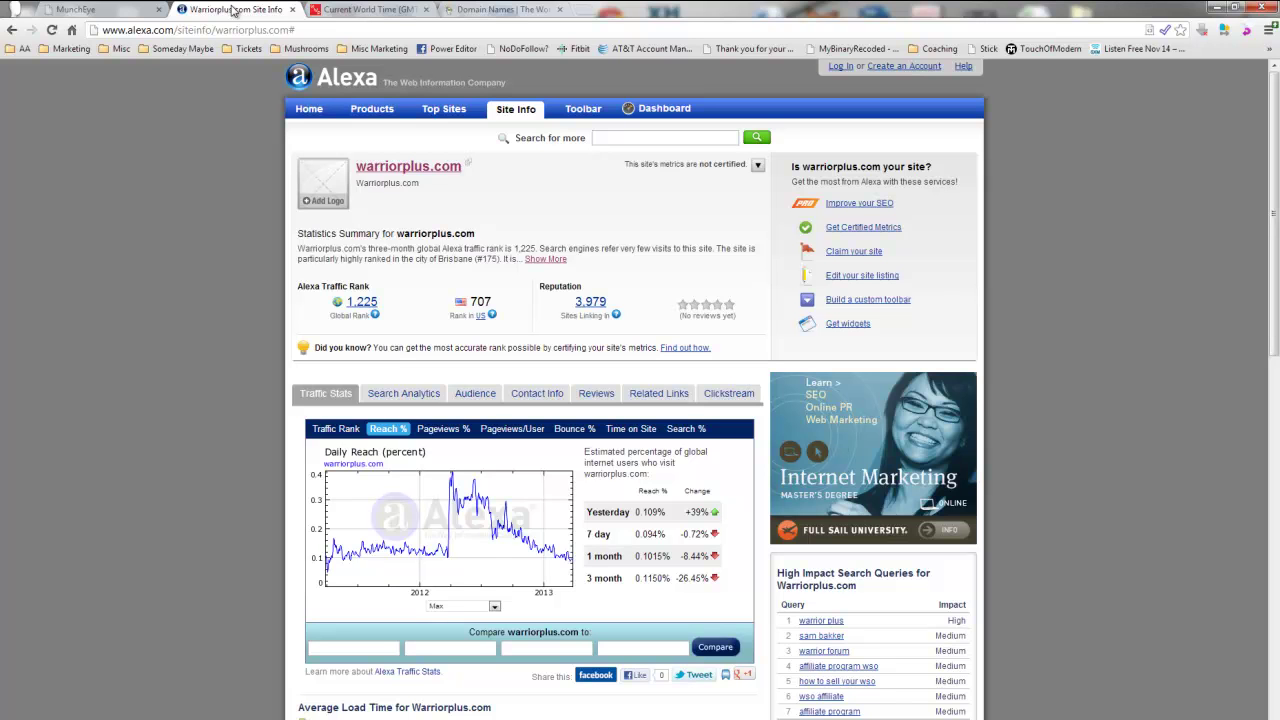
left_click(340, 12)
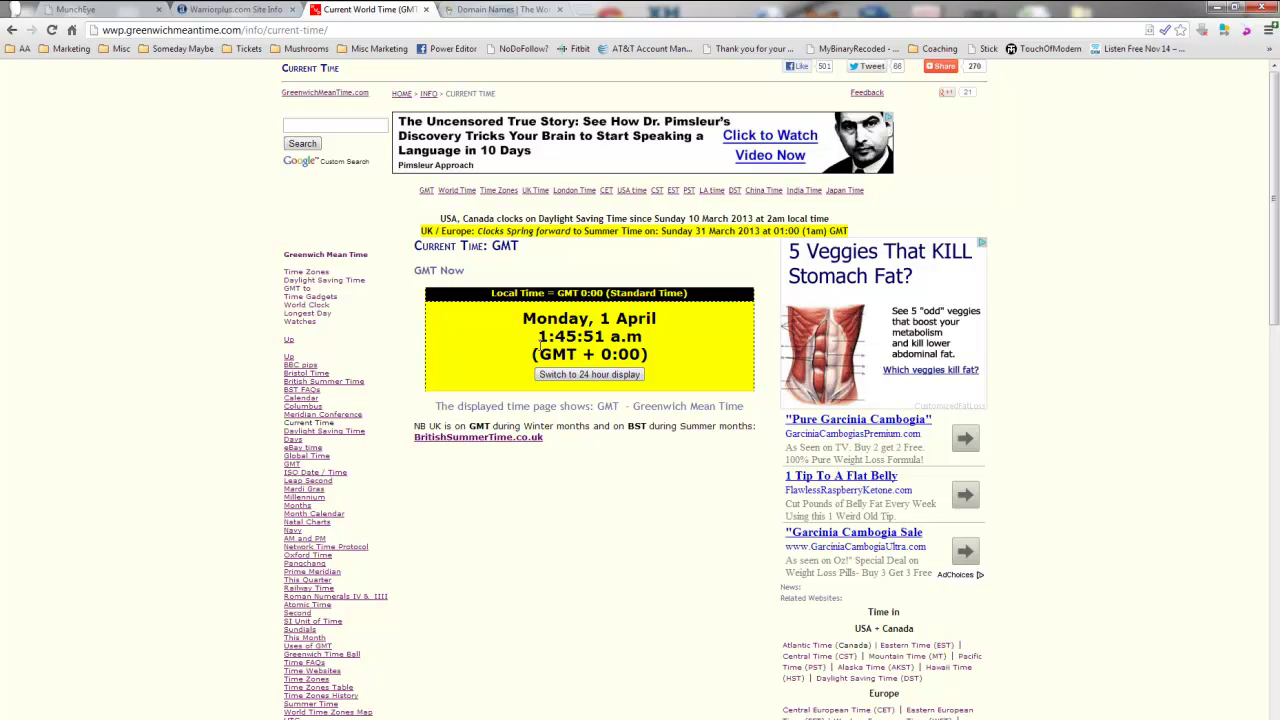
Step: Search GoDaddy for the domain loveclaw.com and examine the loveclaw.info alternative
left_click(495, 11)
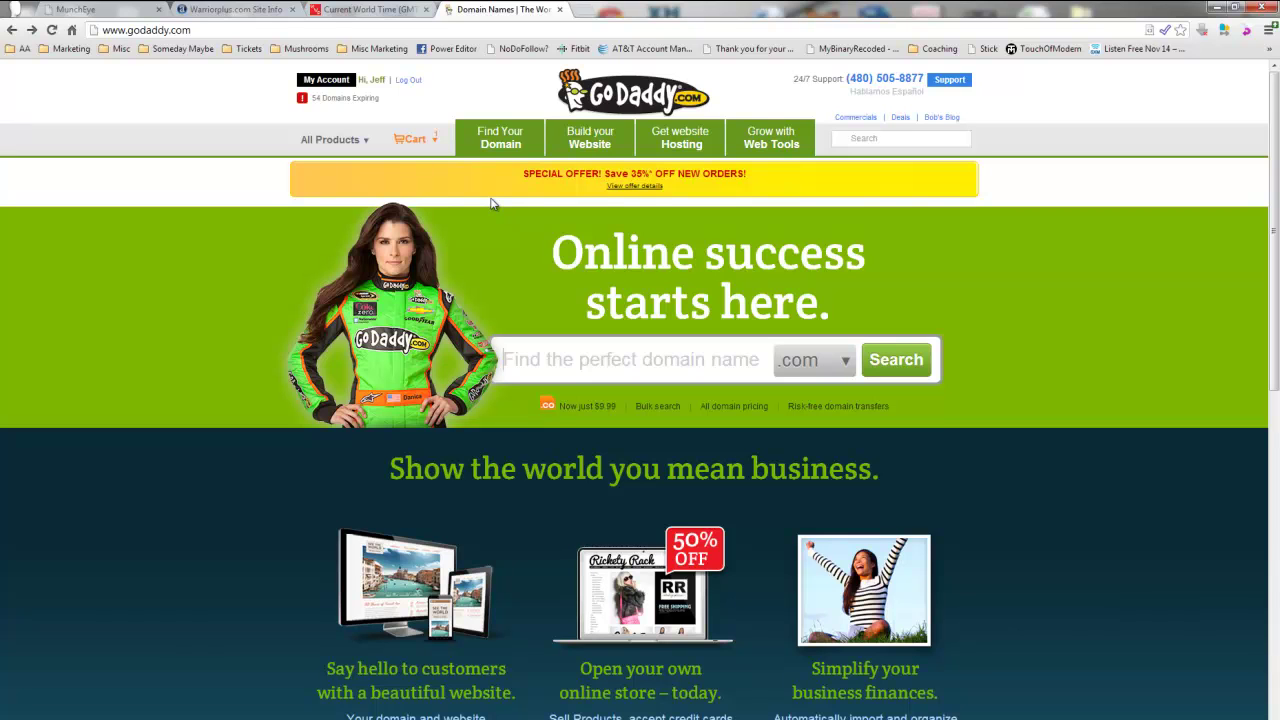
type("lovecla")
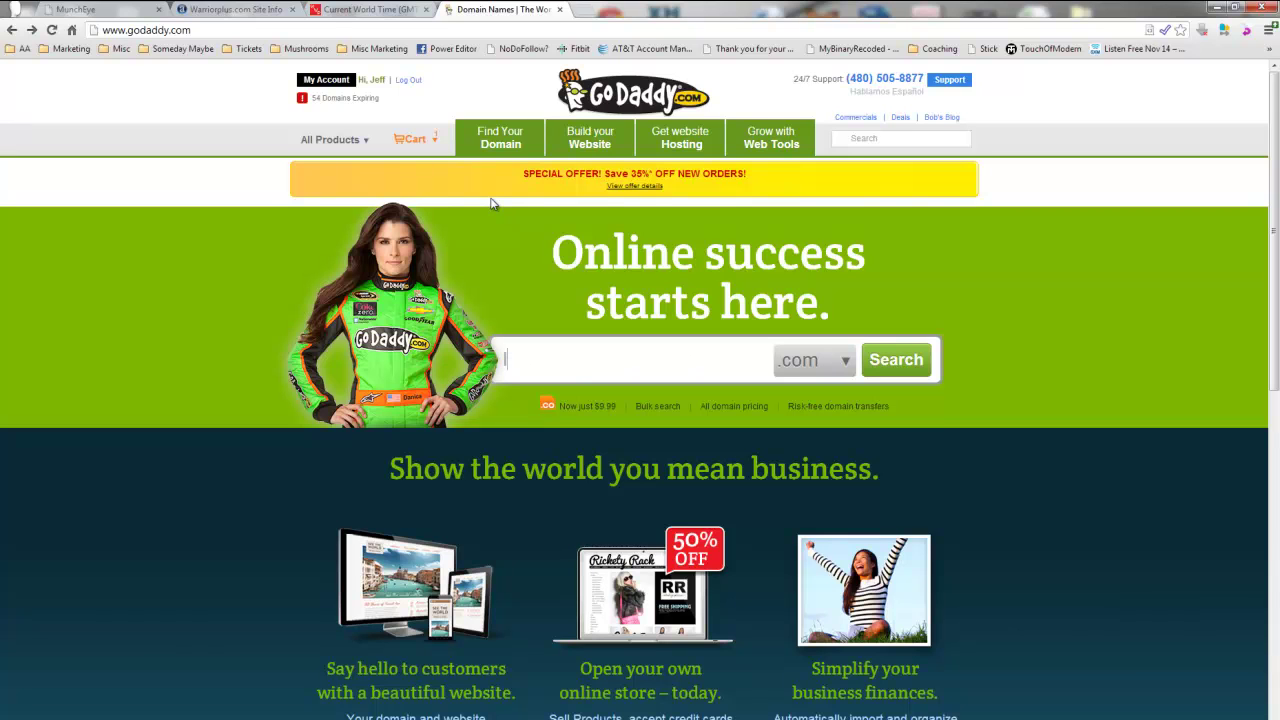
type("w")
left_click(890, 372)
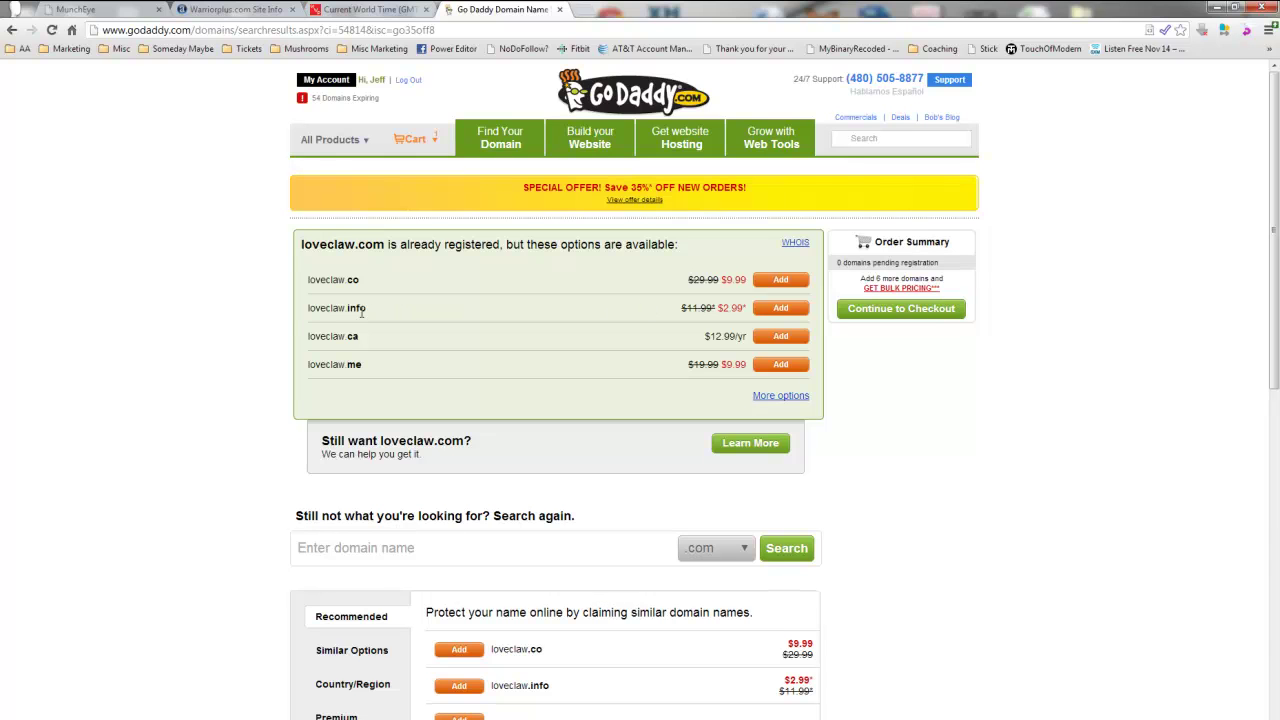
left_click_drag(309, 311, 363, 311)
left_click(286, 308)
key("ctrl+w")
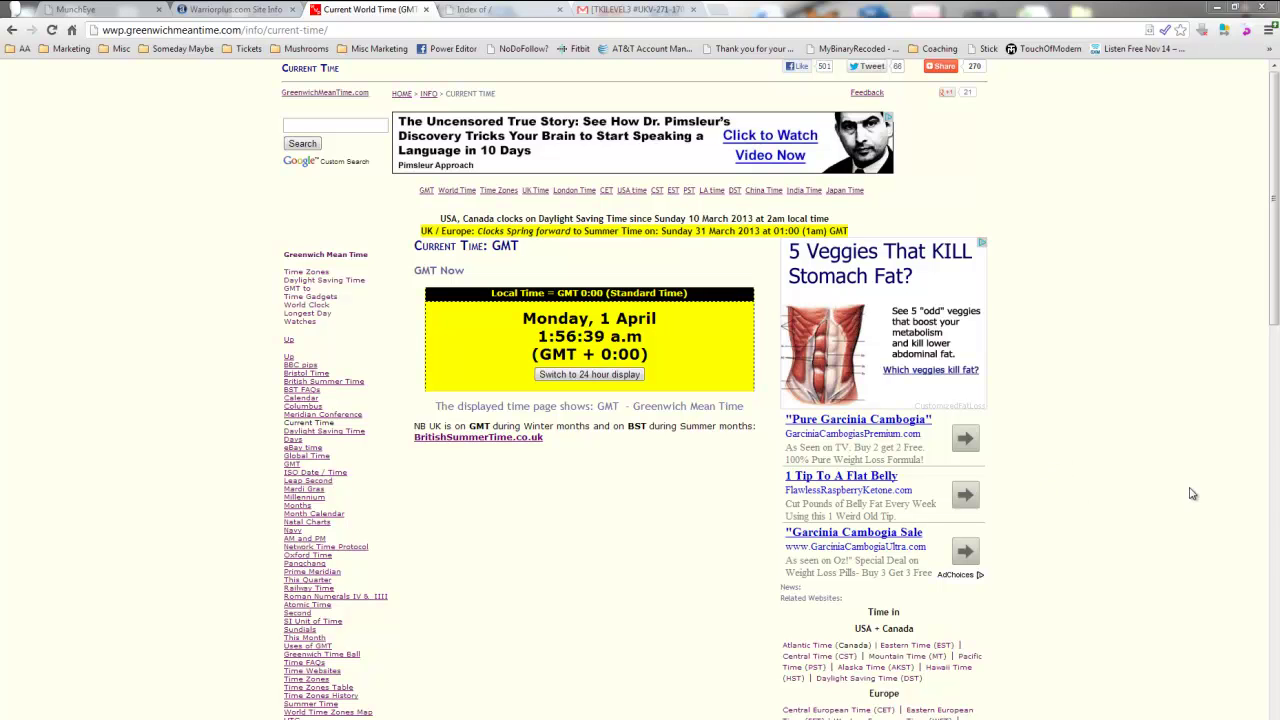
Step: View the loveclaw.info site and compare it with the current GMT time
left_click(503, 12)
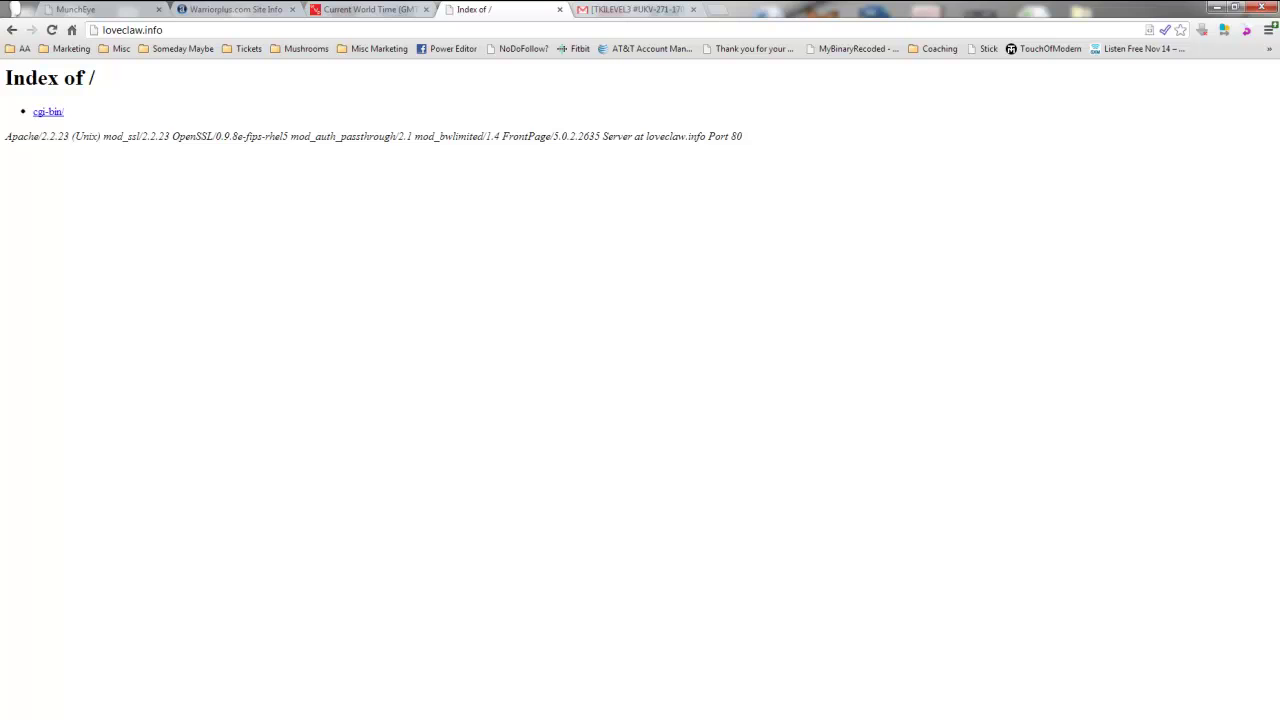
key("ctrl+shift+Tab")
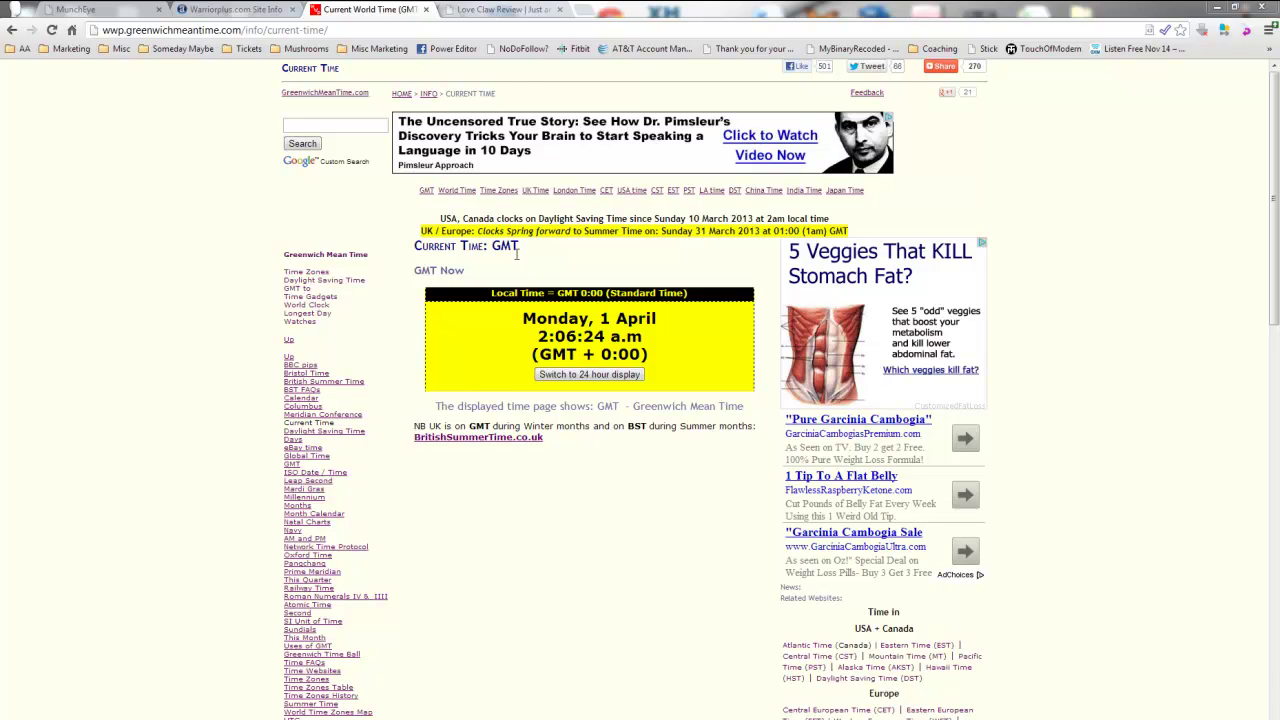
left_click(491, 12)
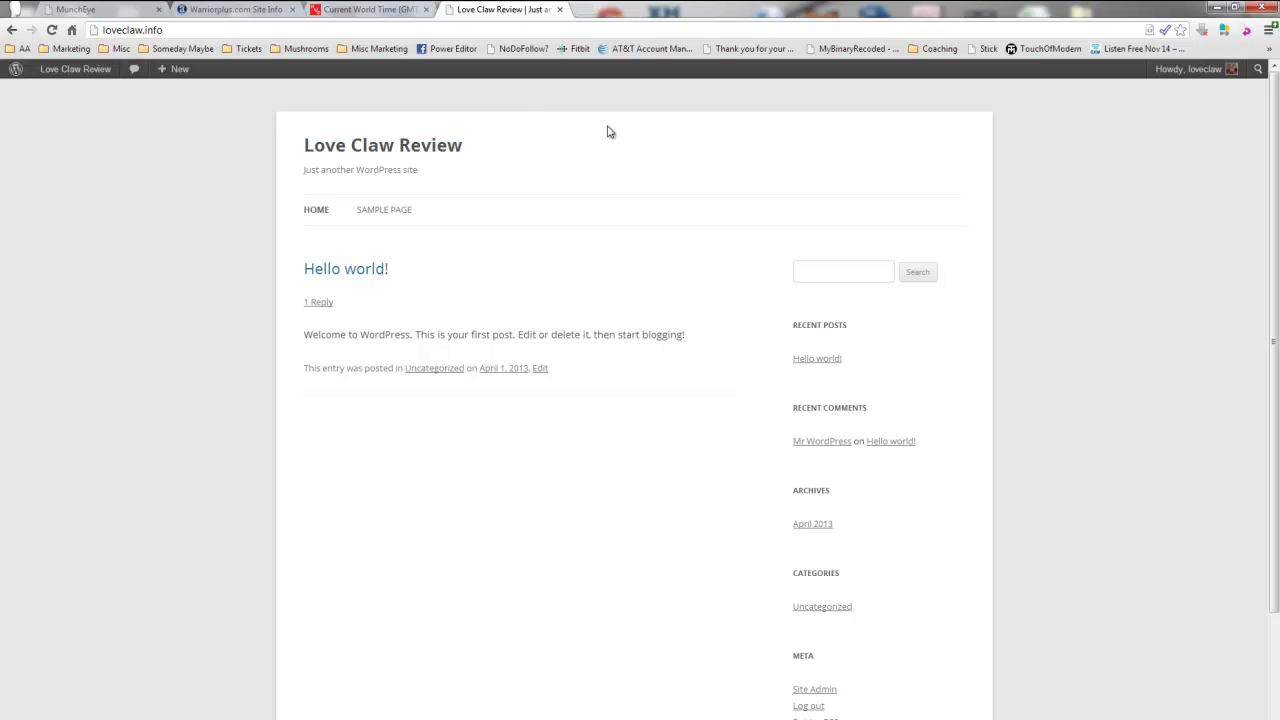
Step: Install the WP VideoTube plugin from wp-videotube.zip through the site's WordPress dashboard and activate it
left_click(60, 91)
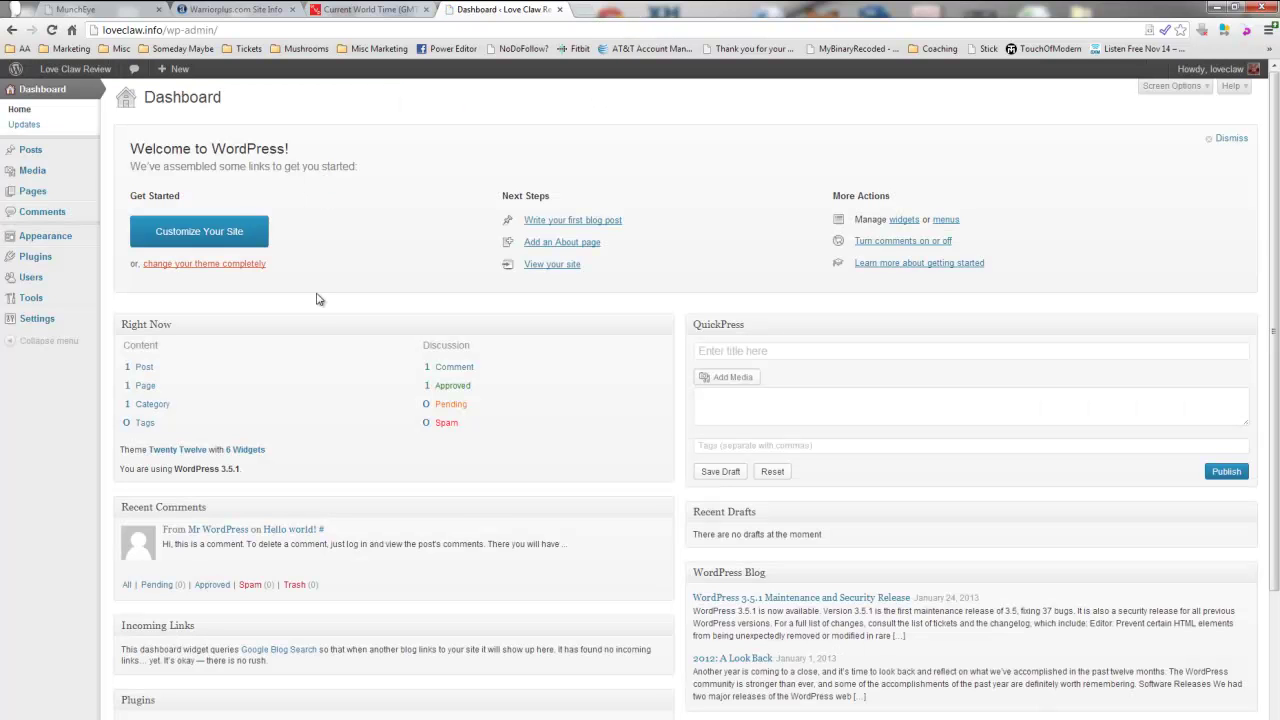
mouse_move(44, 258)
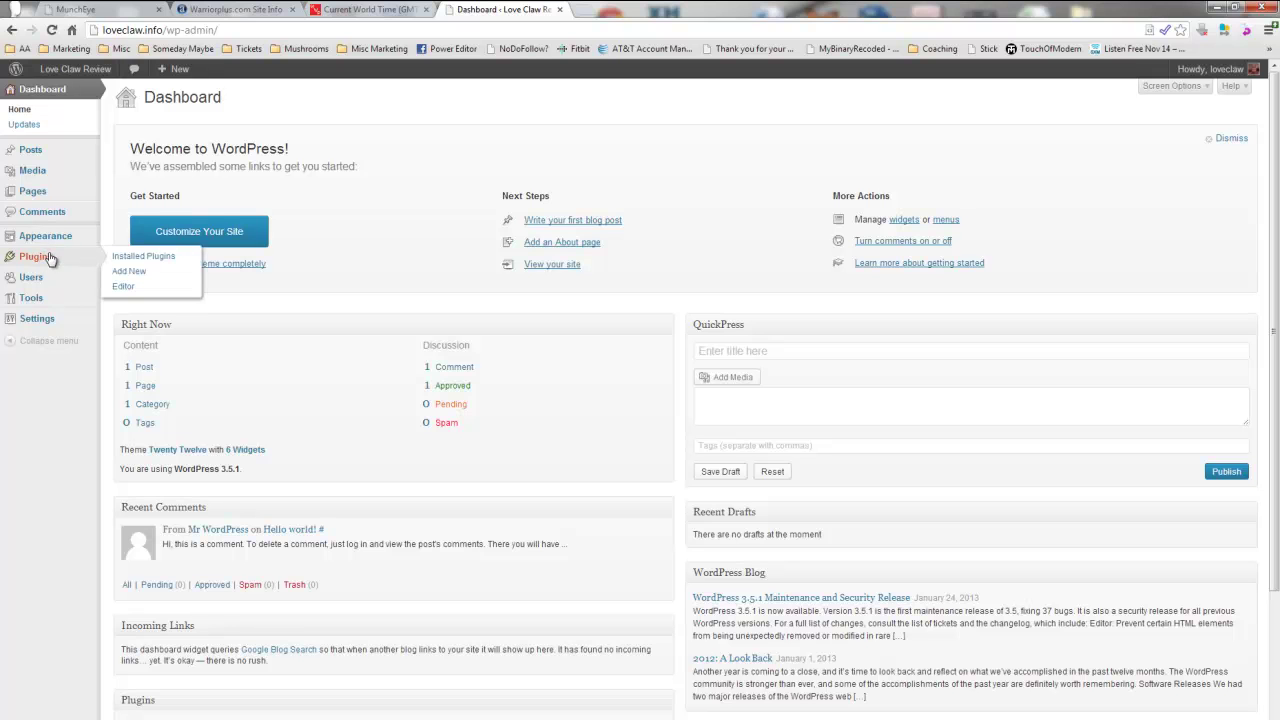
left_click(155, 272)
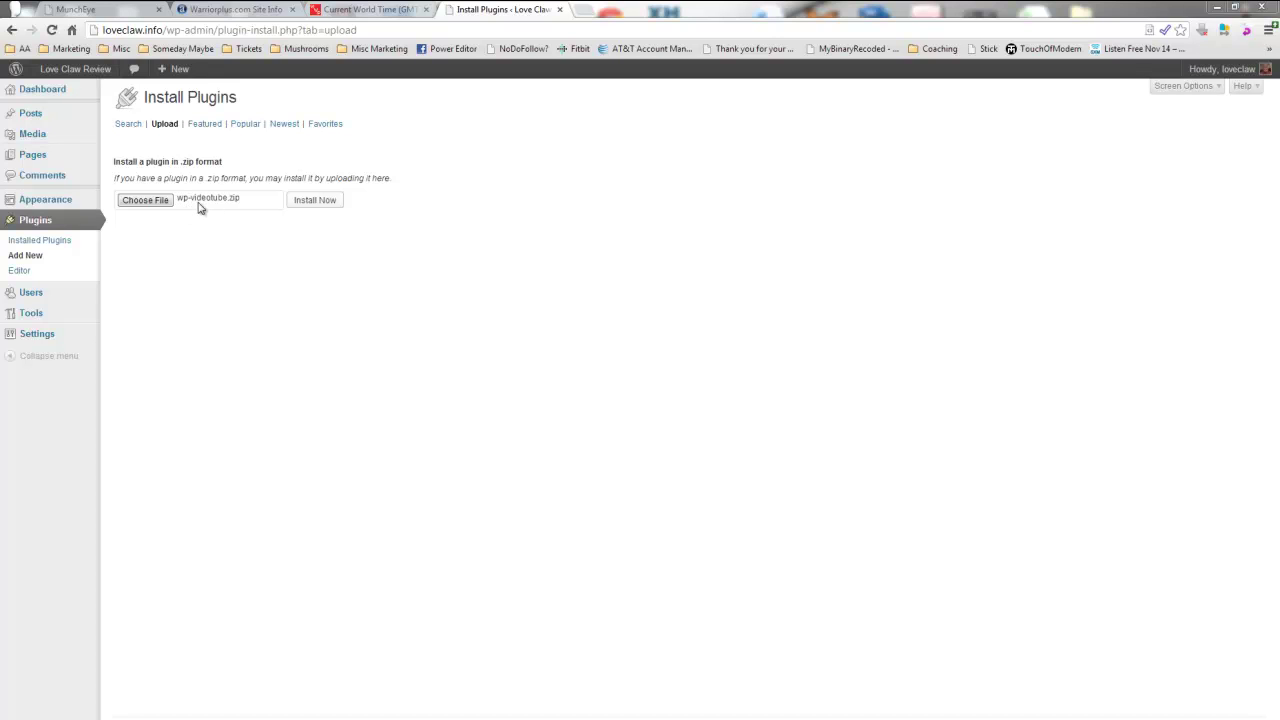
left_click(316, 202)
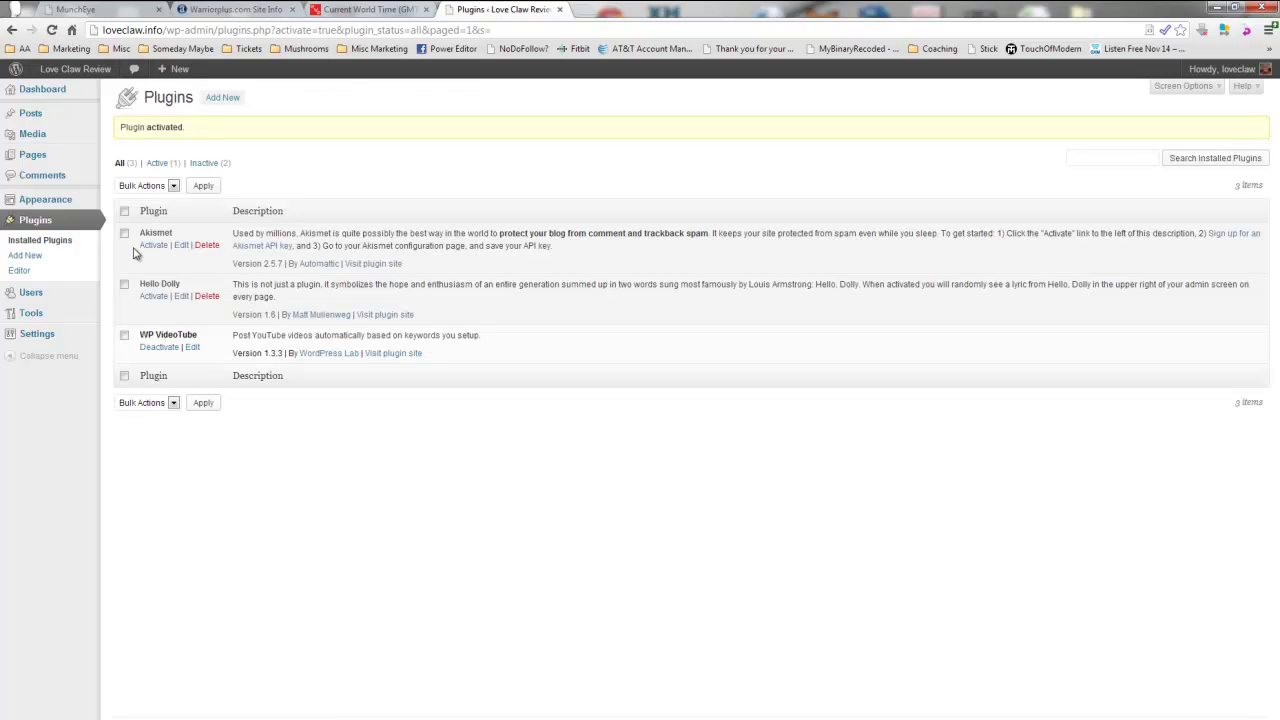
Step: Search the WordPress plugin directory for "video sitemap"
left_click(30, 256)
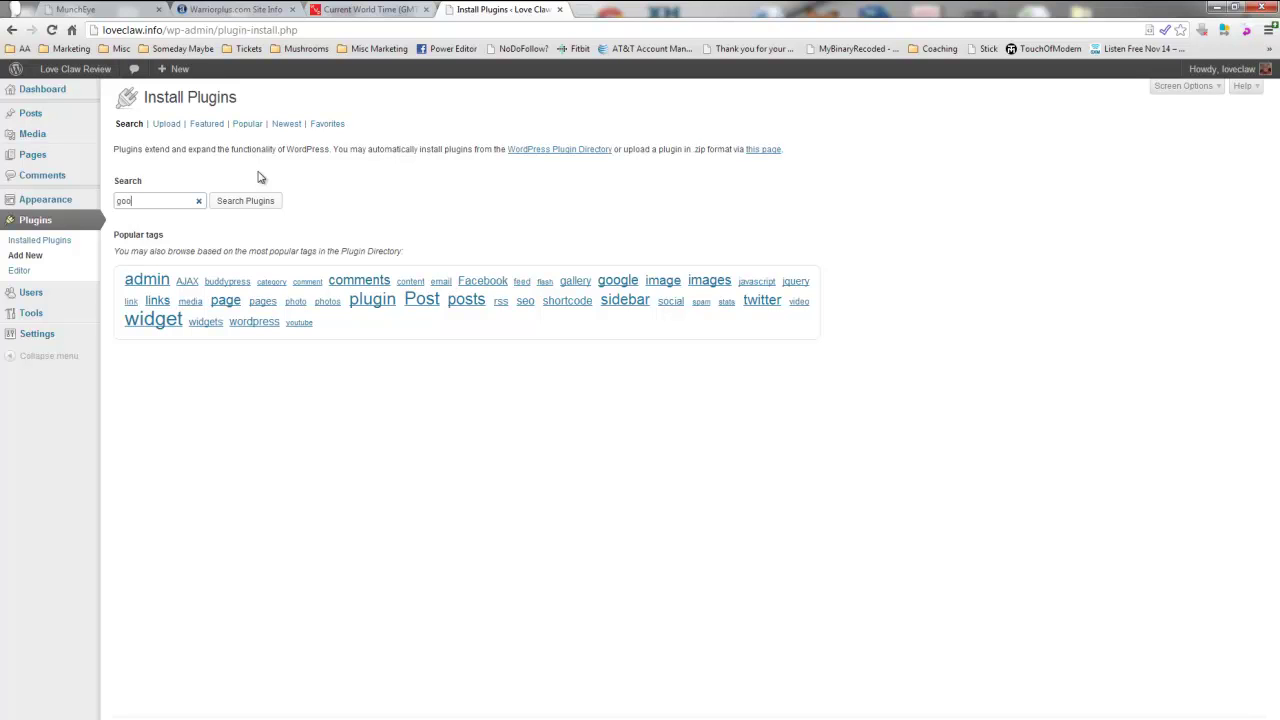
key("BackSpace")
key("BackSpace")
type("video")
left_click(160, 217)
left_click(274, 206)
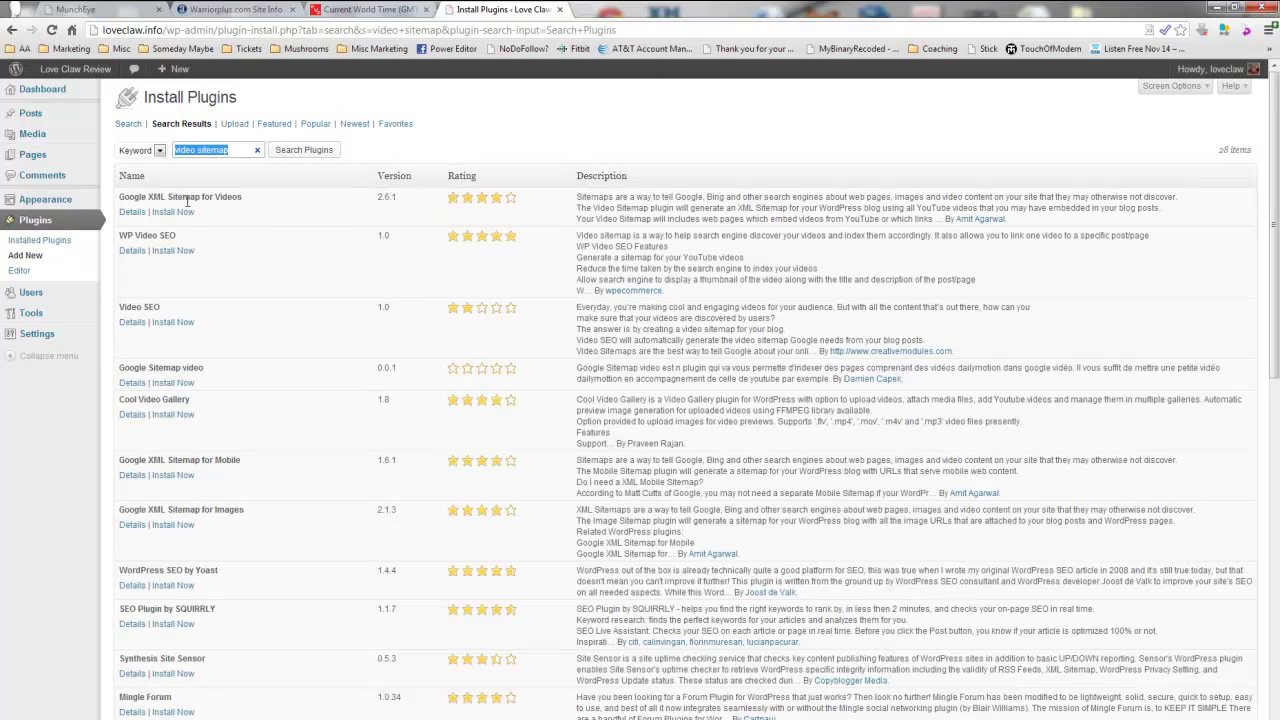
Step: Install and activate the Google XML Sitemap for Videos plugin
left_click(172, 212)
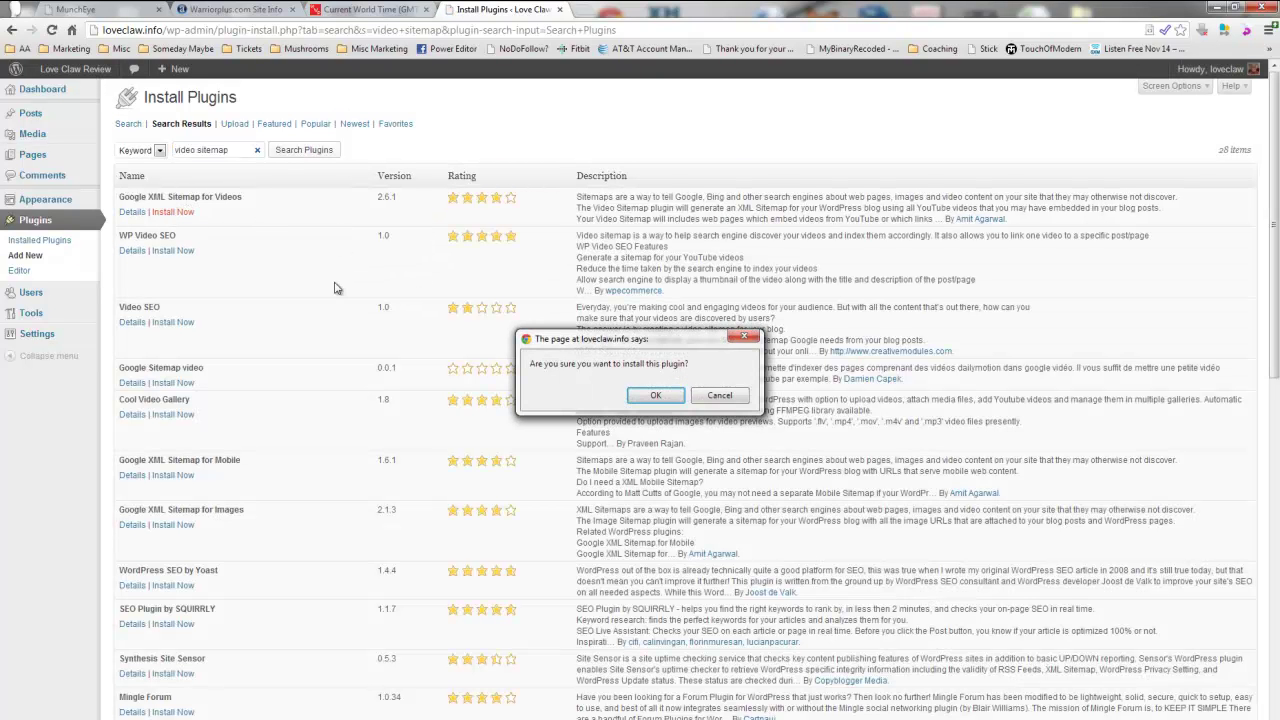
left_click(645, 396)
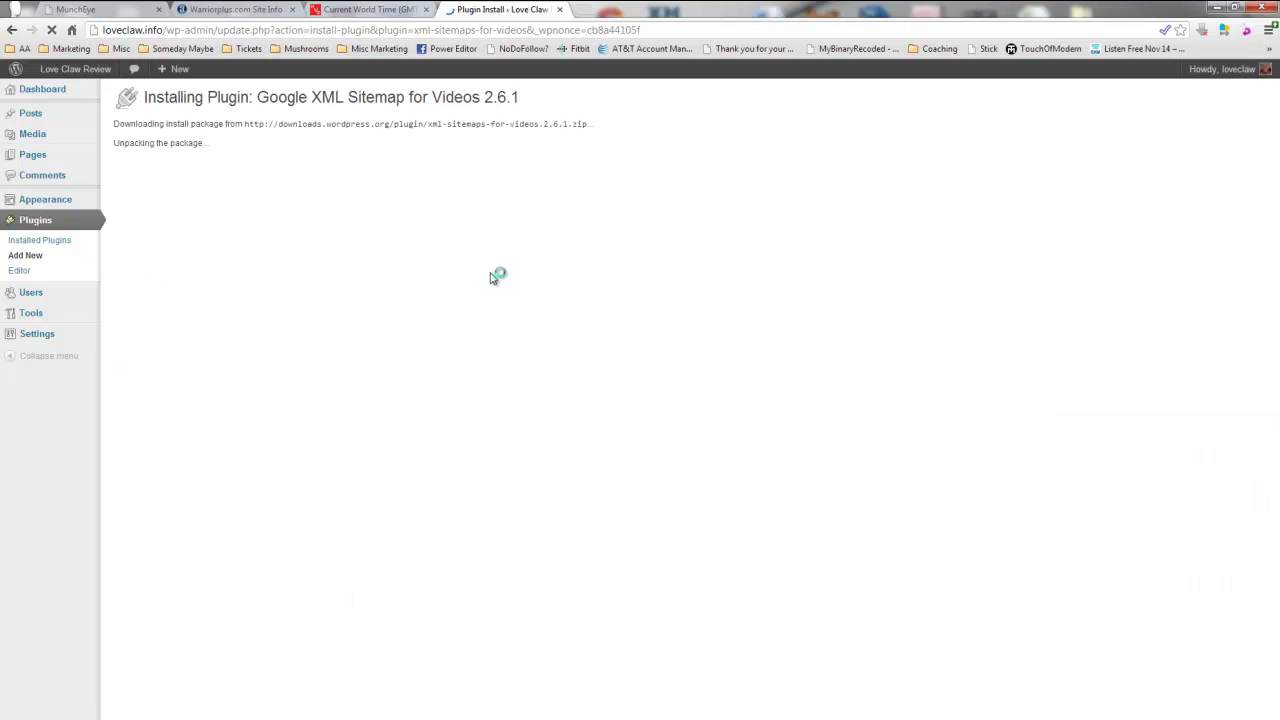
left_click(150, 203)
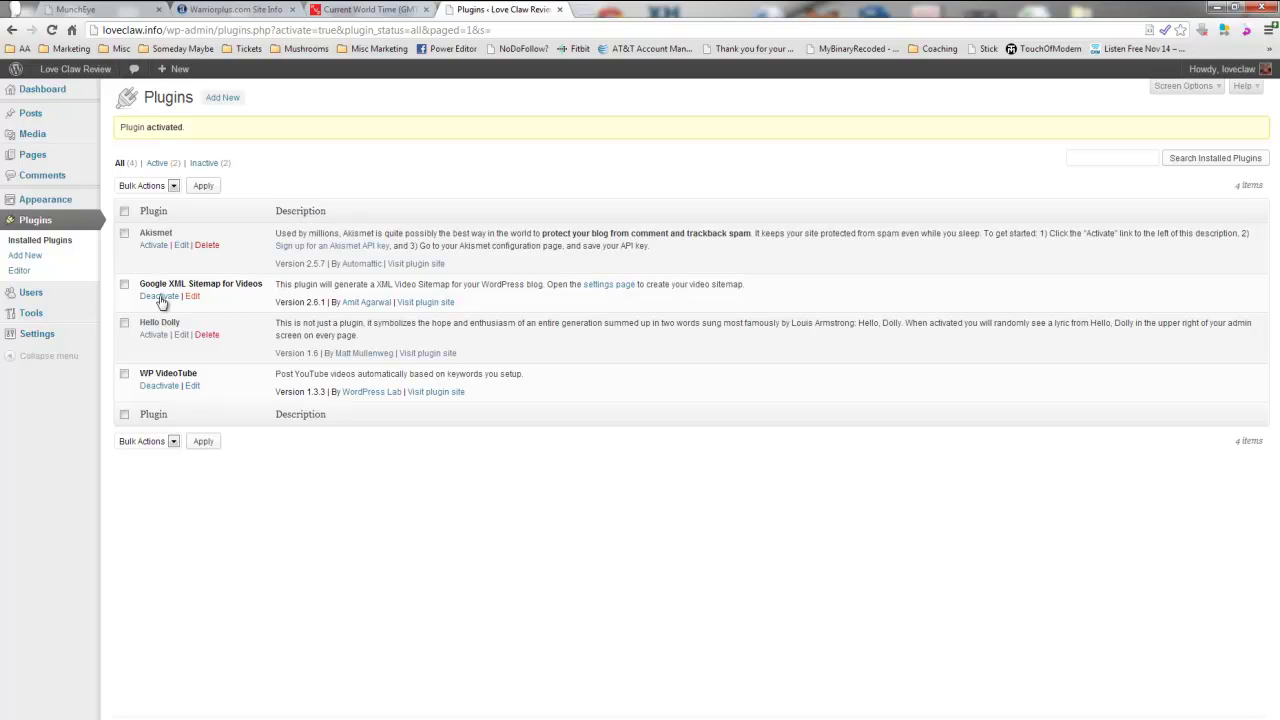
Step: Add a WP VideoTube search term for Videos with the product creator's full name, running every 1 day and published as Uncategorized
mouse_move(50, 315)
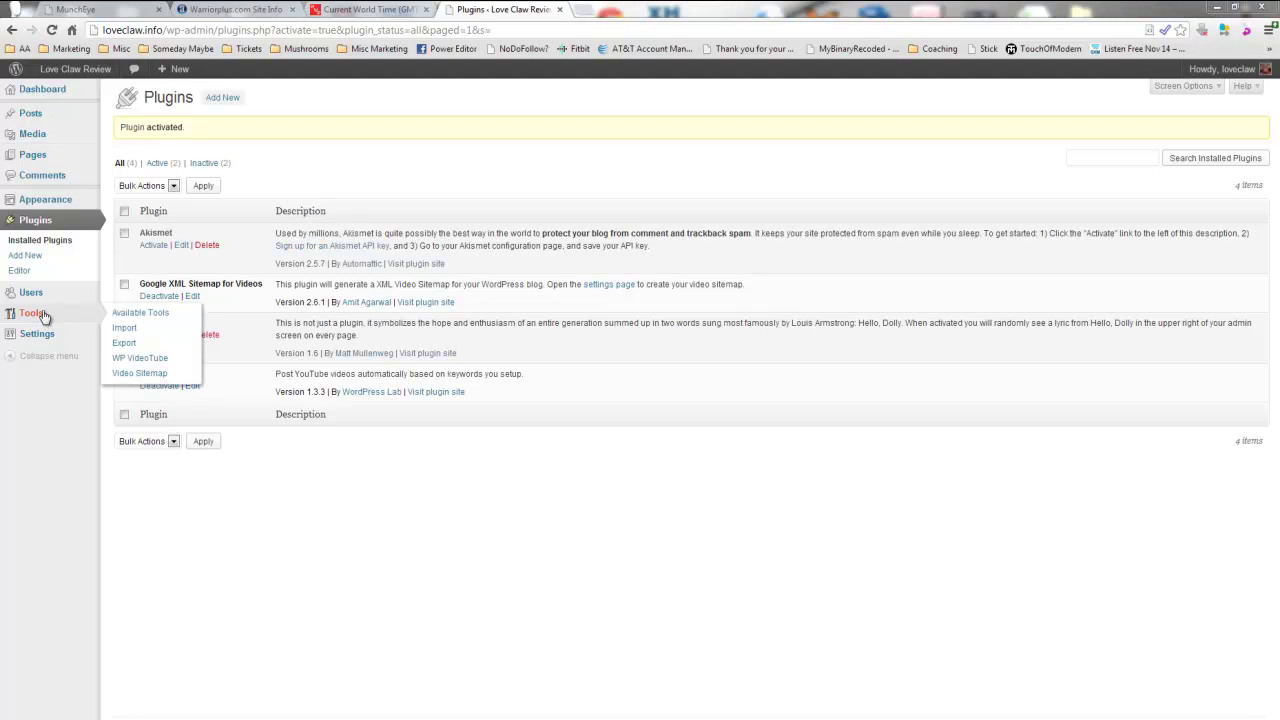
left_click(160, 359)
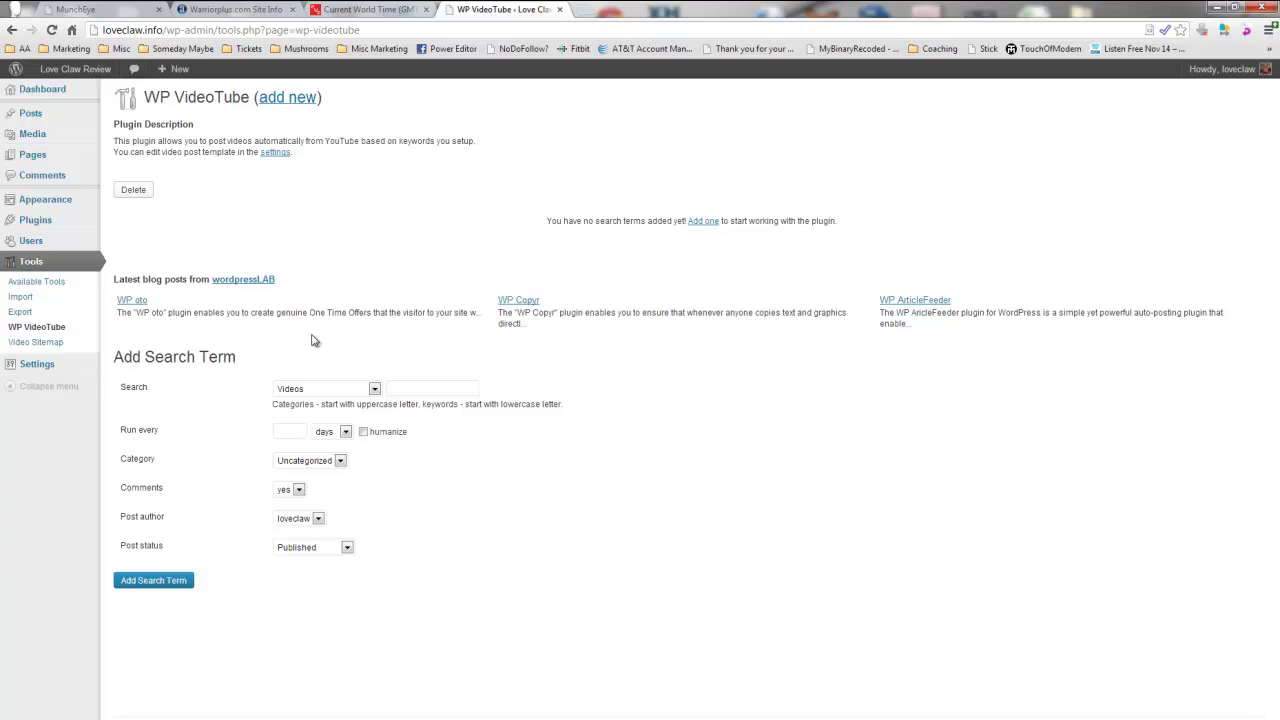
left_click(441, 386)
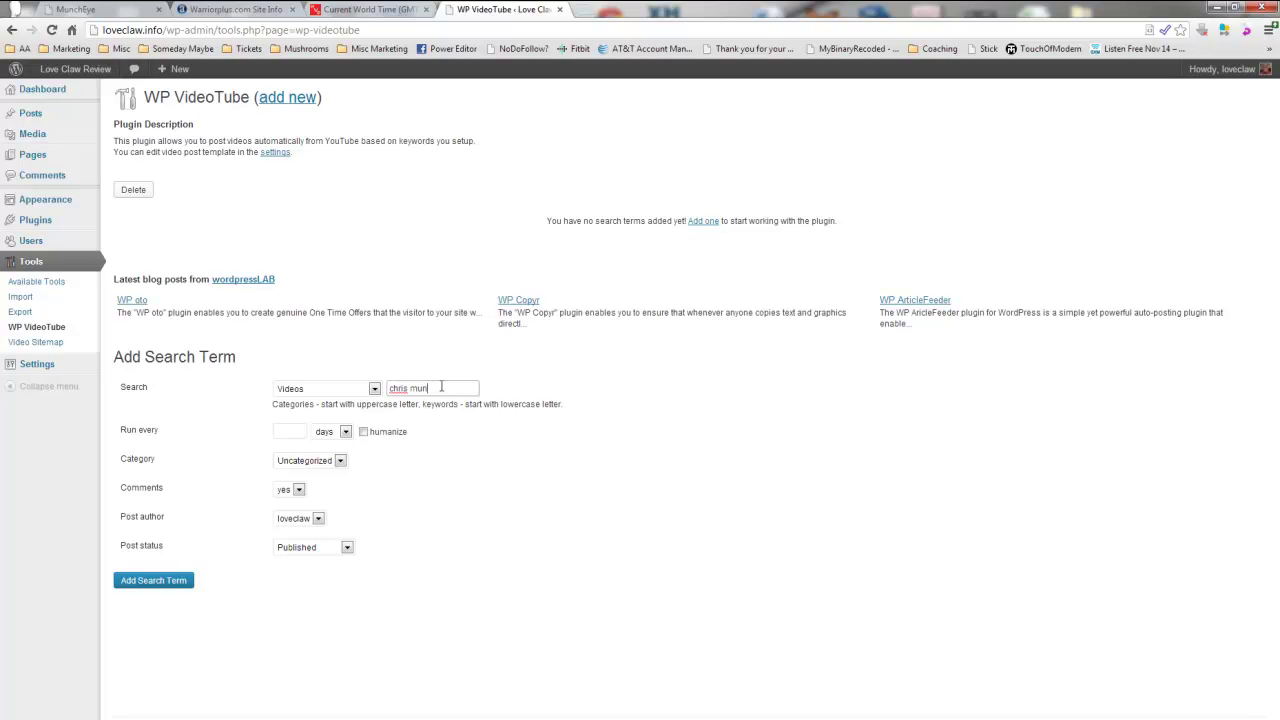
left_click(297, 433)
left_click(345, 432)
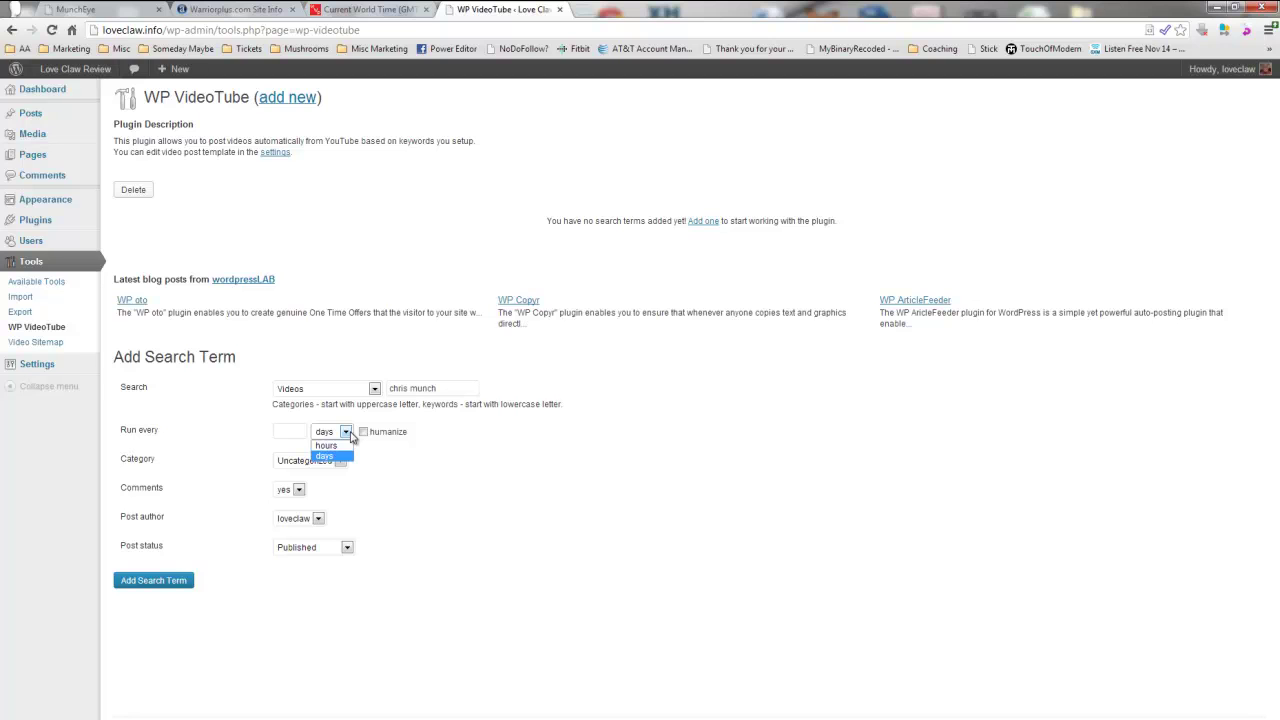
left_click(351, 437)
left_click(294, 429)
type("1")
left_click(392, 457)
left_click(162, 581)
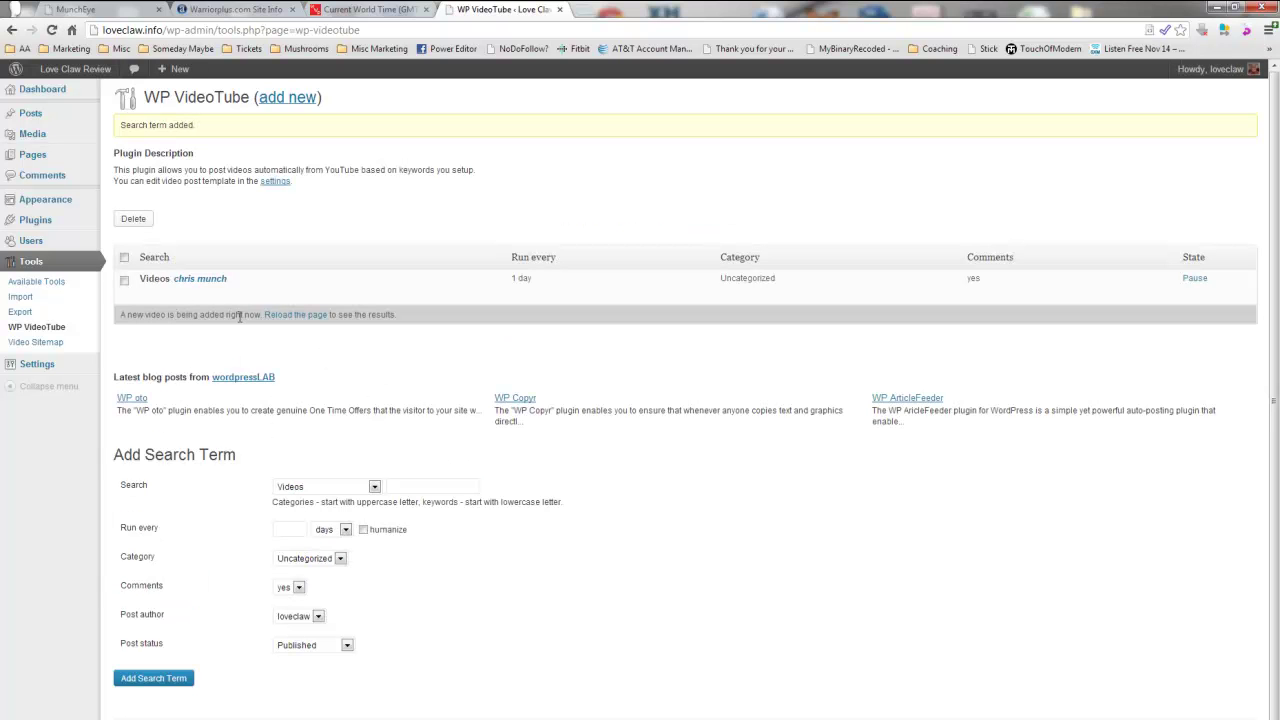
Step: Run the existing WP VideoTube search term on demand seven times, reloading the results after each run to import more video posts
left_click(297, 316)
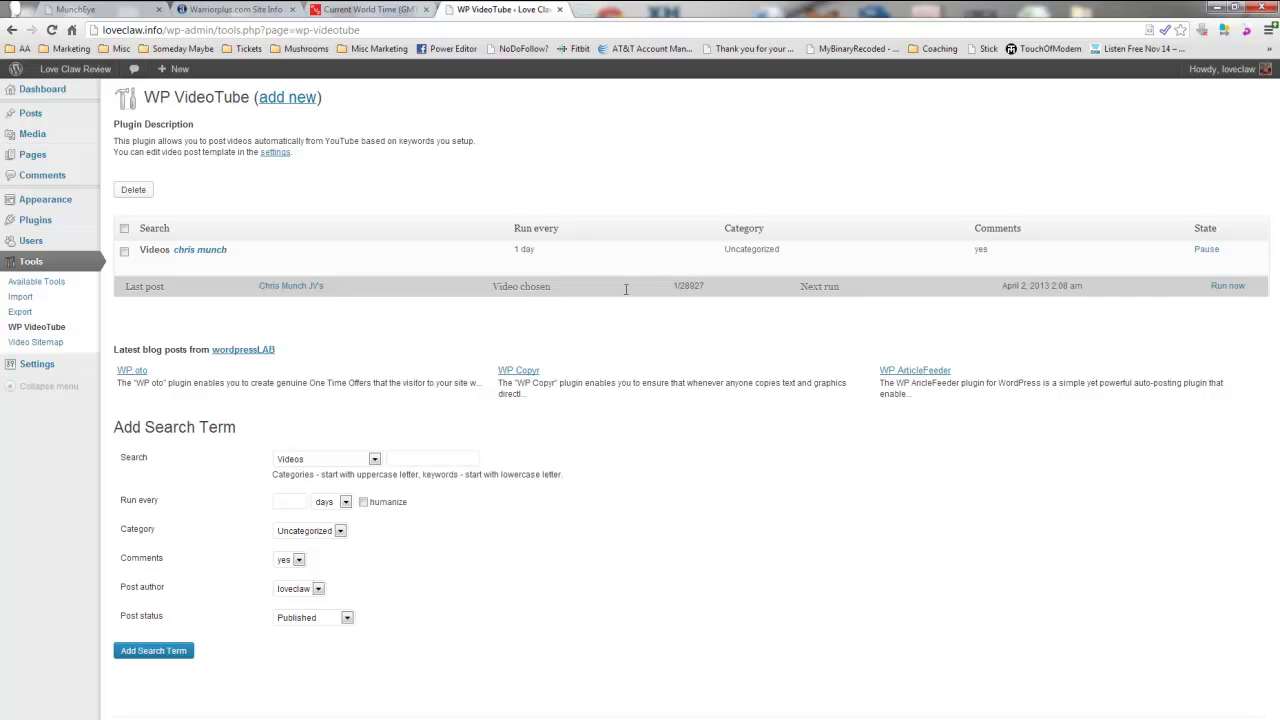
left_click(1222, 287)
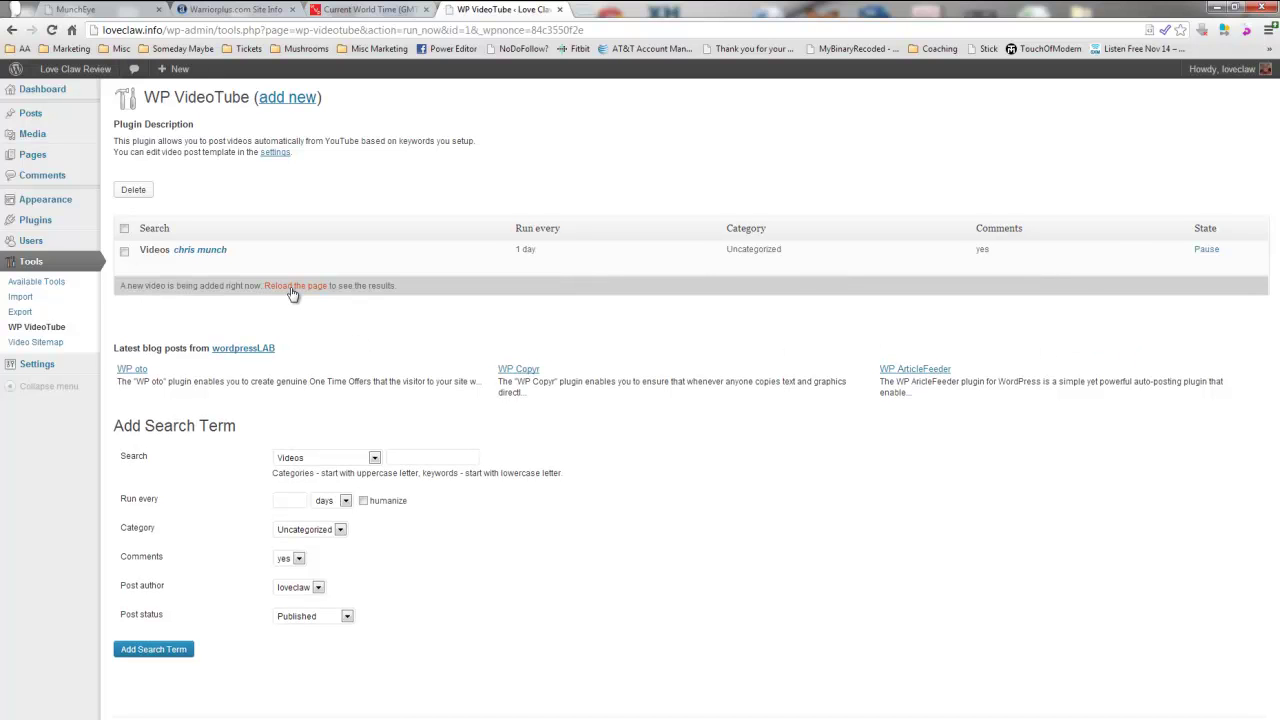
left_click(293, 287)
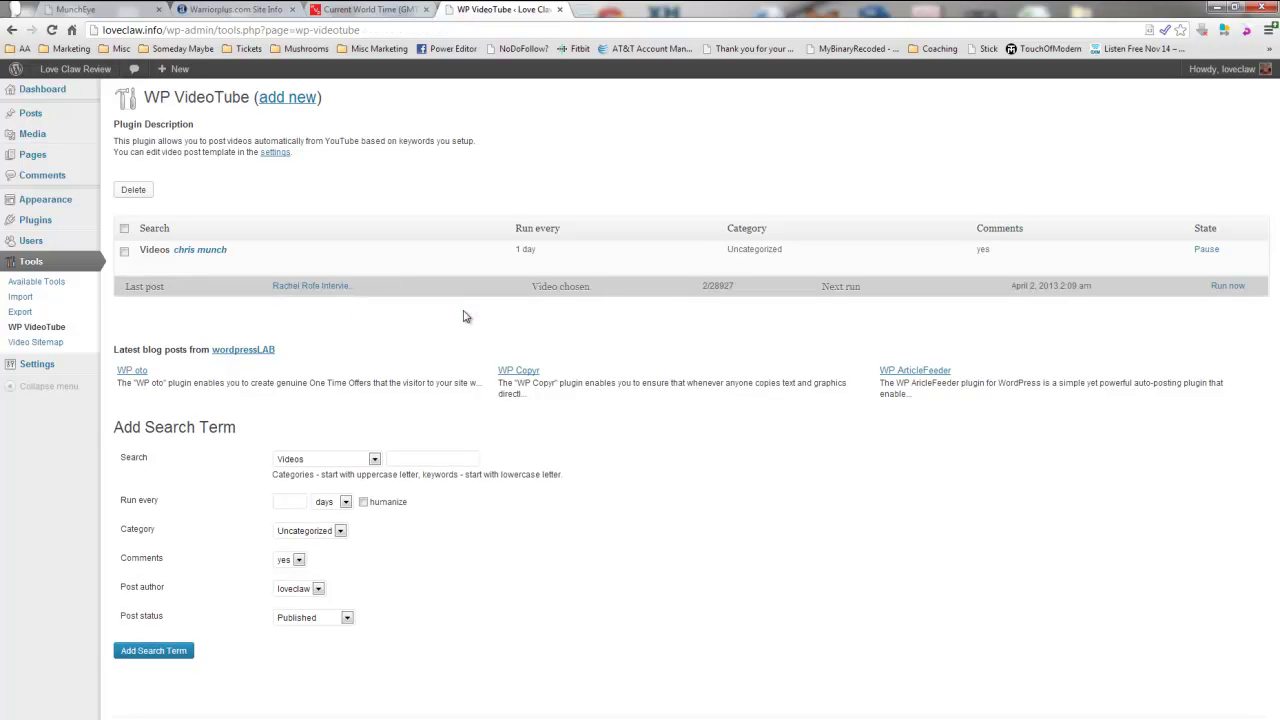
left_click(1220, 288)
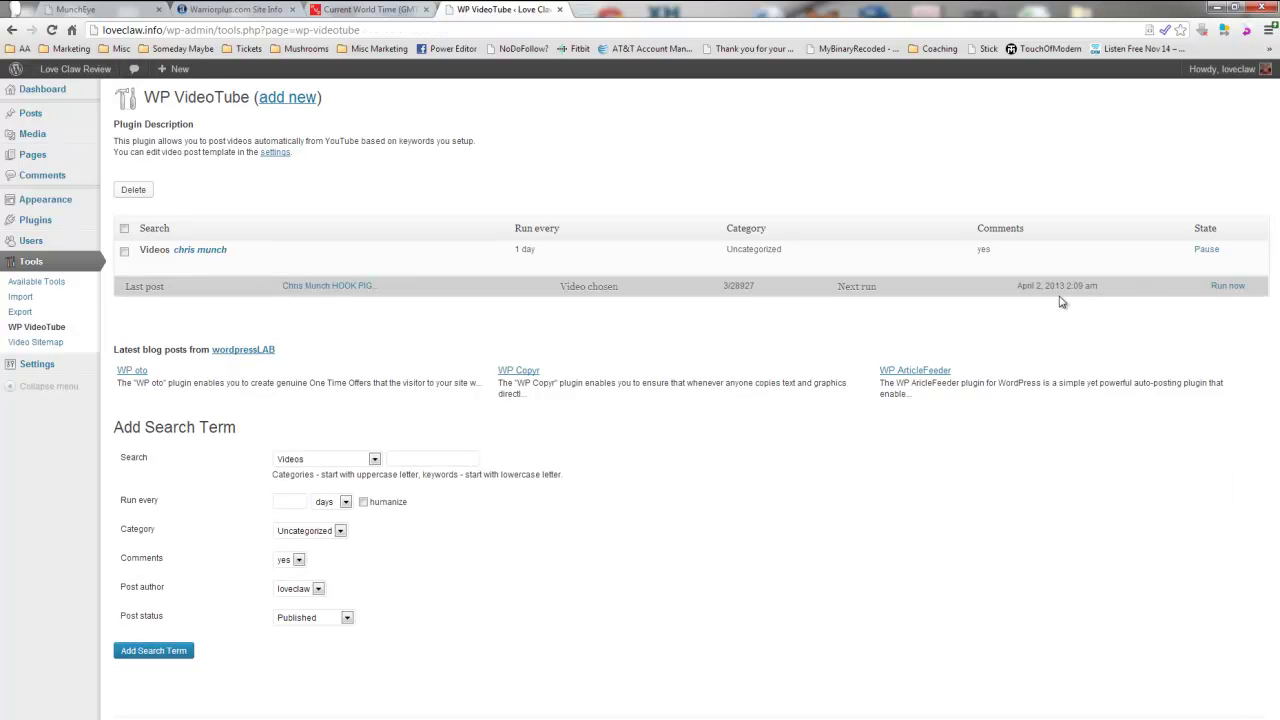
left_click(1216, 288)
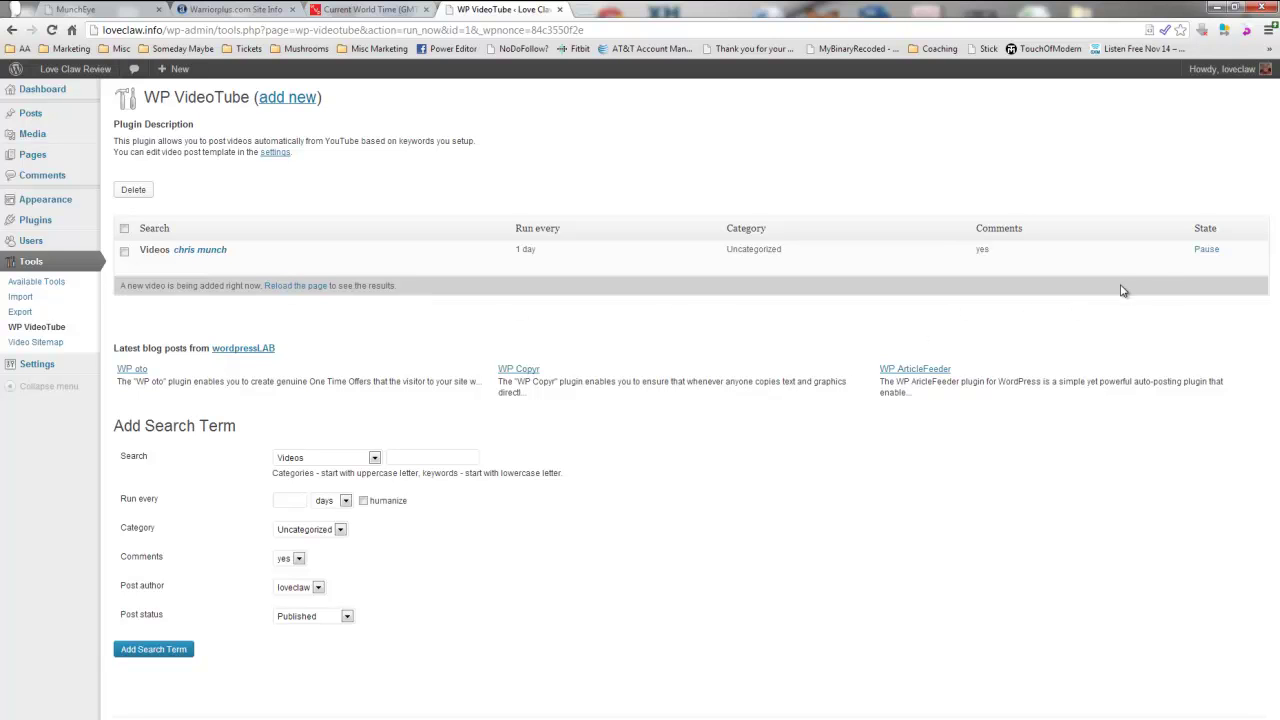
left_click(304, 287)
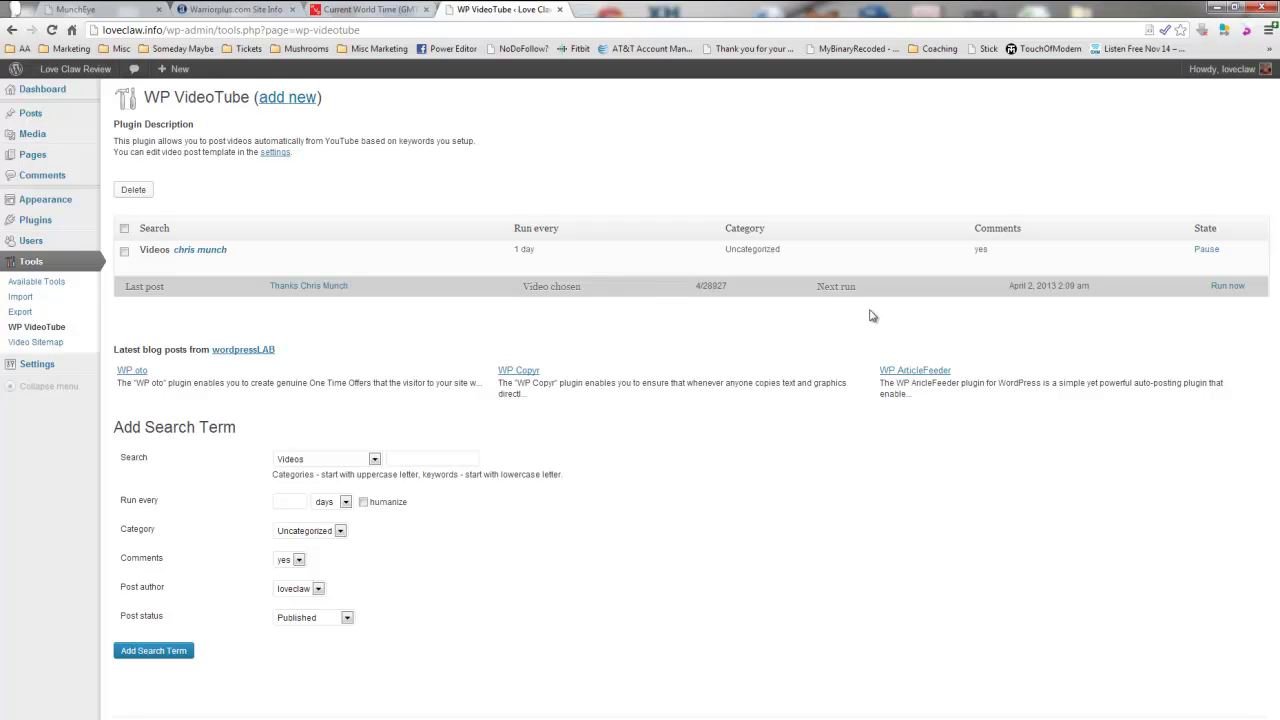
left_click(1230, 287)
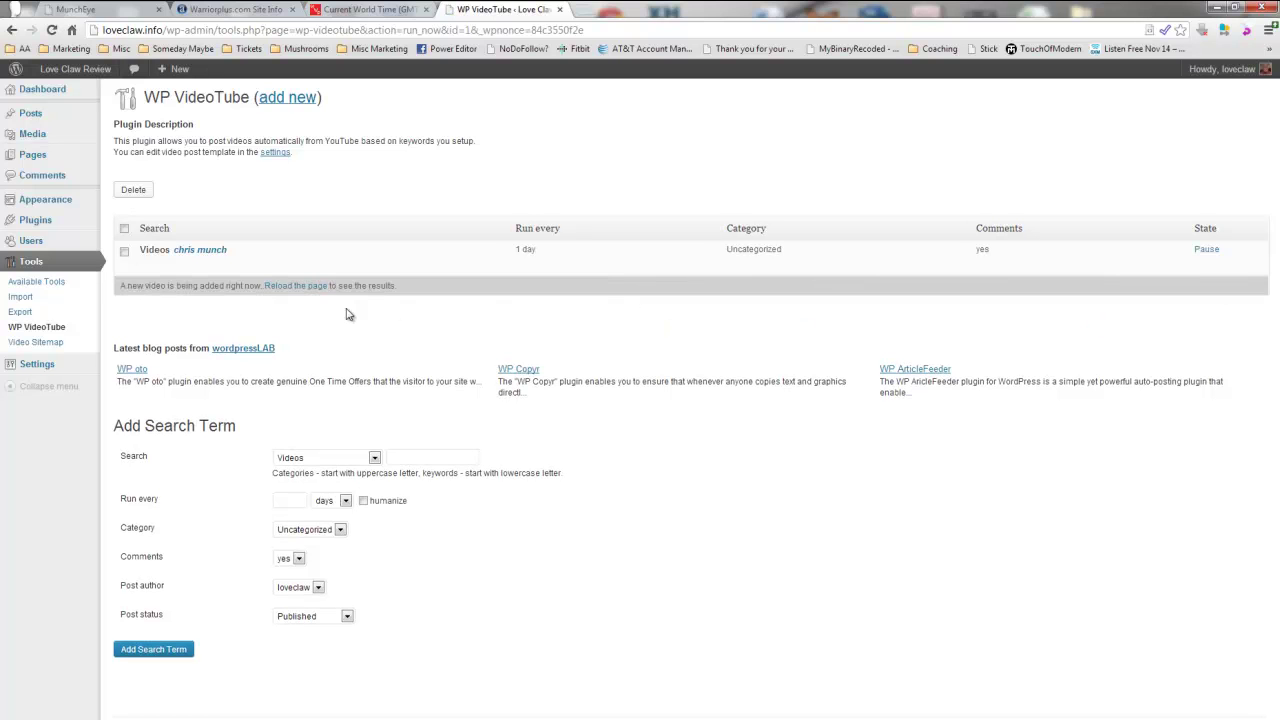
left_click(305, 288)
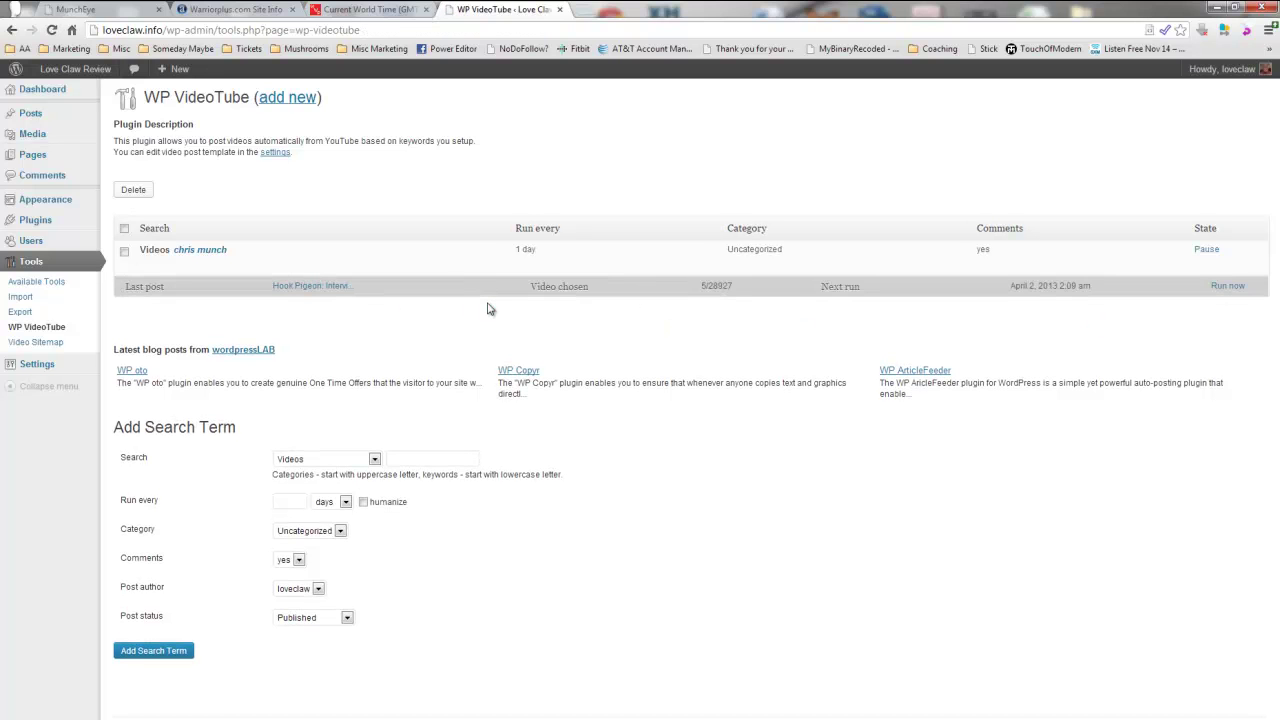
left_click(1232, 288)
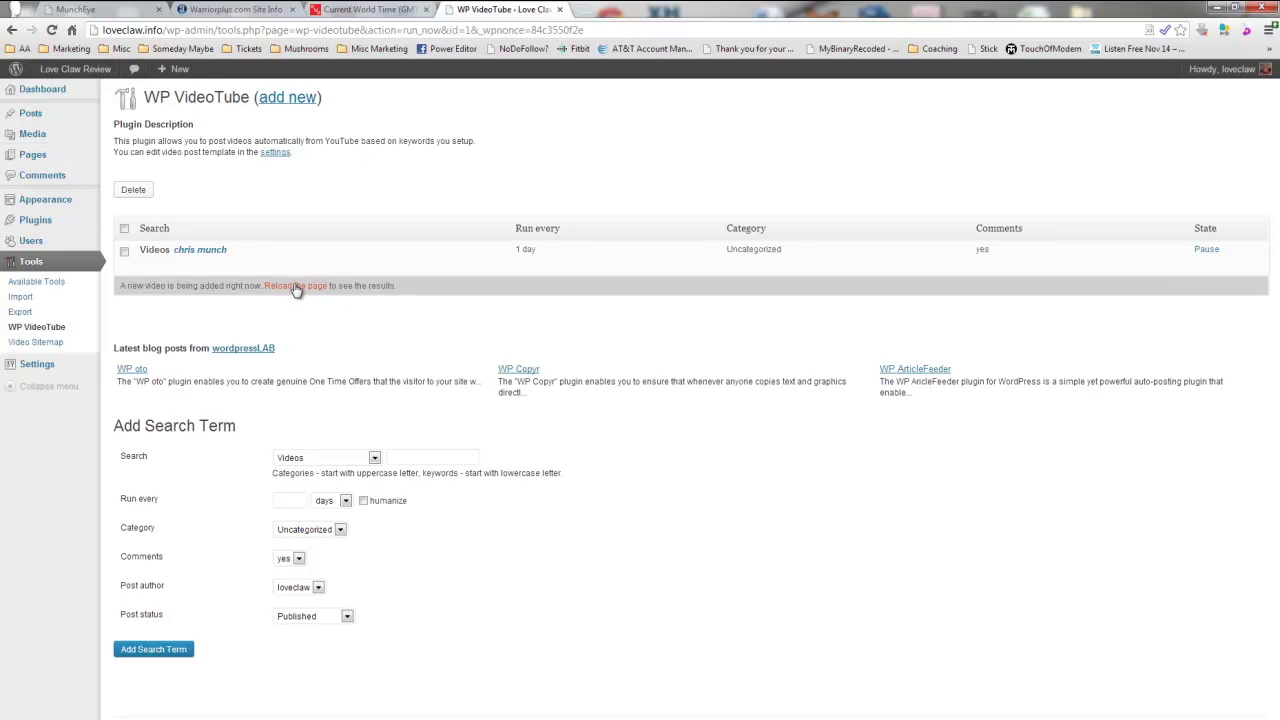
left_click(297, 287)
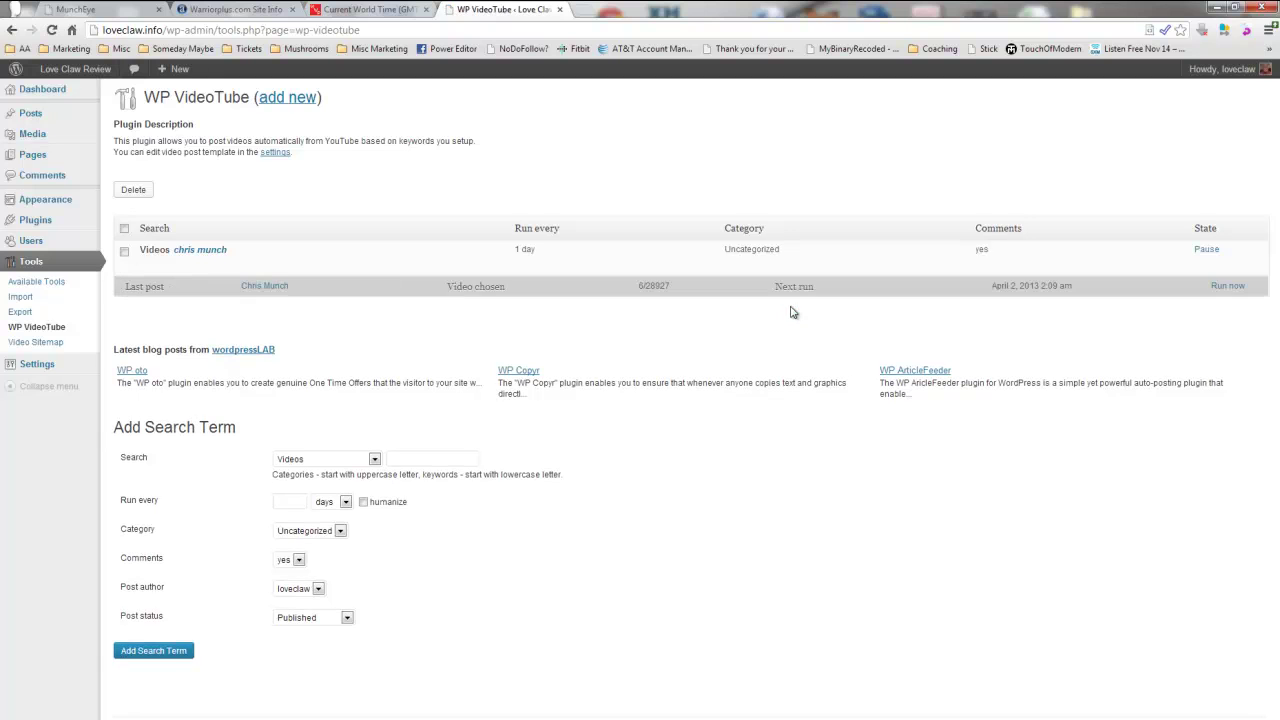
left_click(1226, 286)
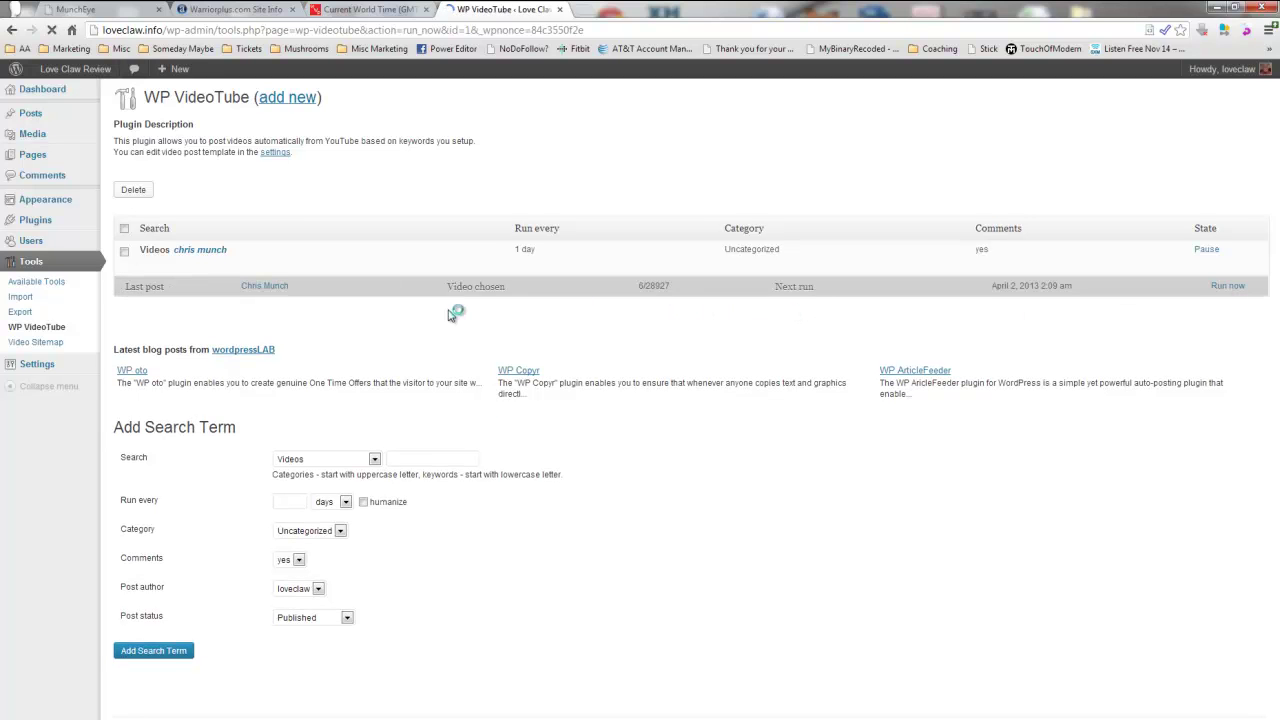
left_click(290, 287)
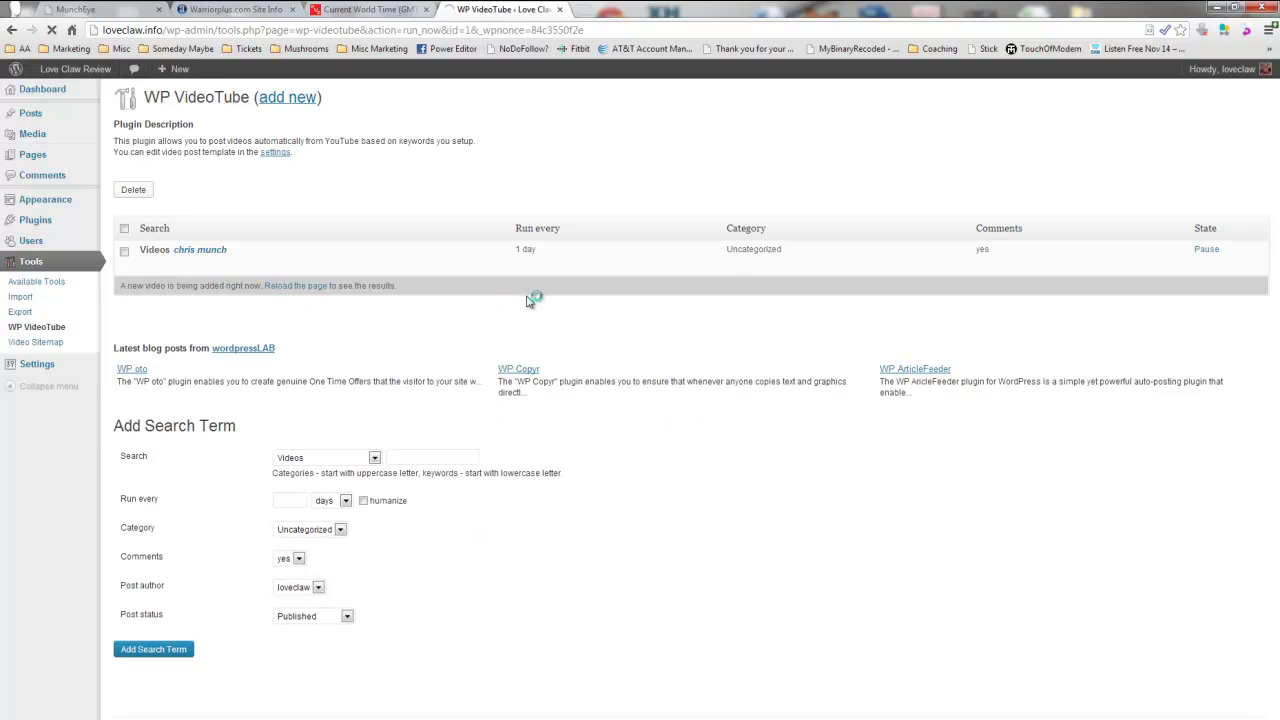
left_click(1237, 288)
left_click(292, 287)
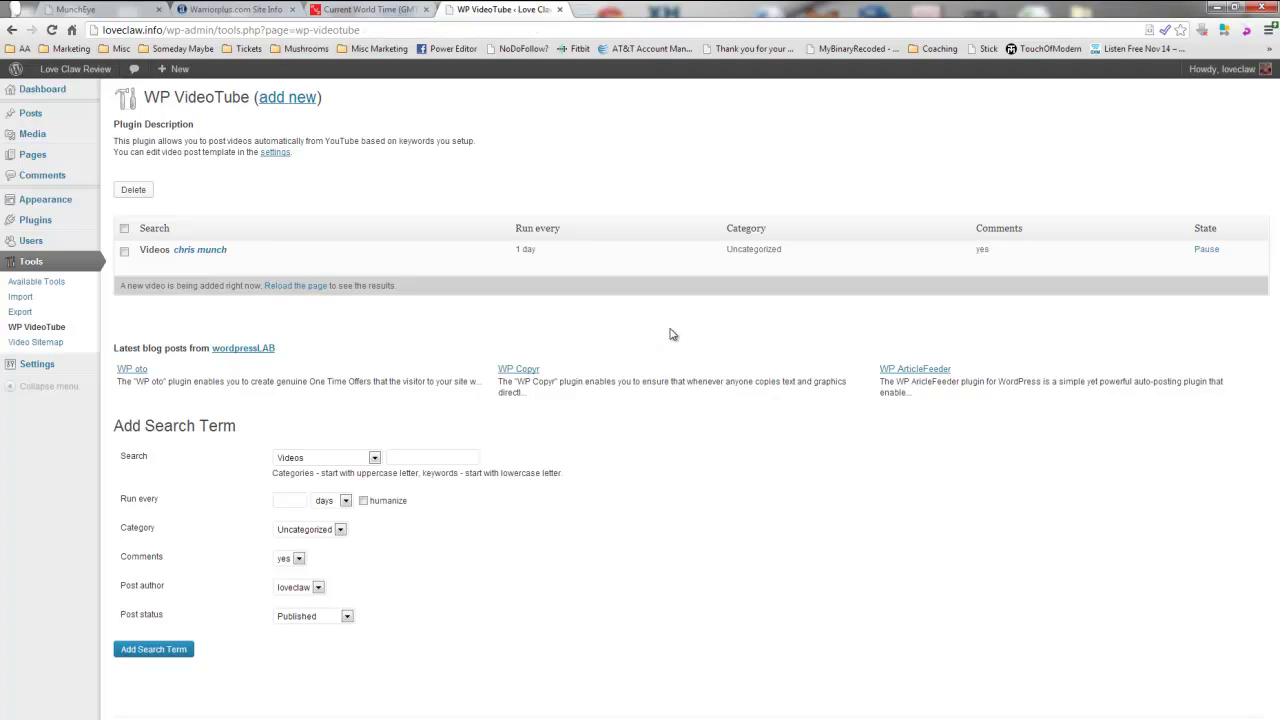
left_click(301, 287)
left_click(315, 288)
left_click(1228, 286)
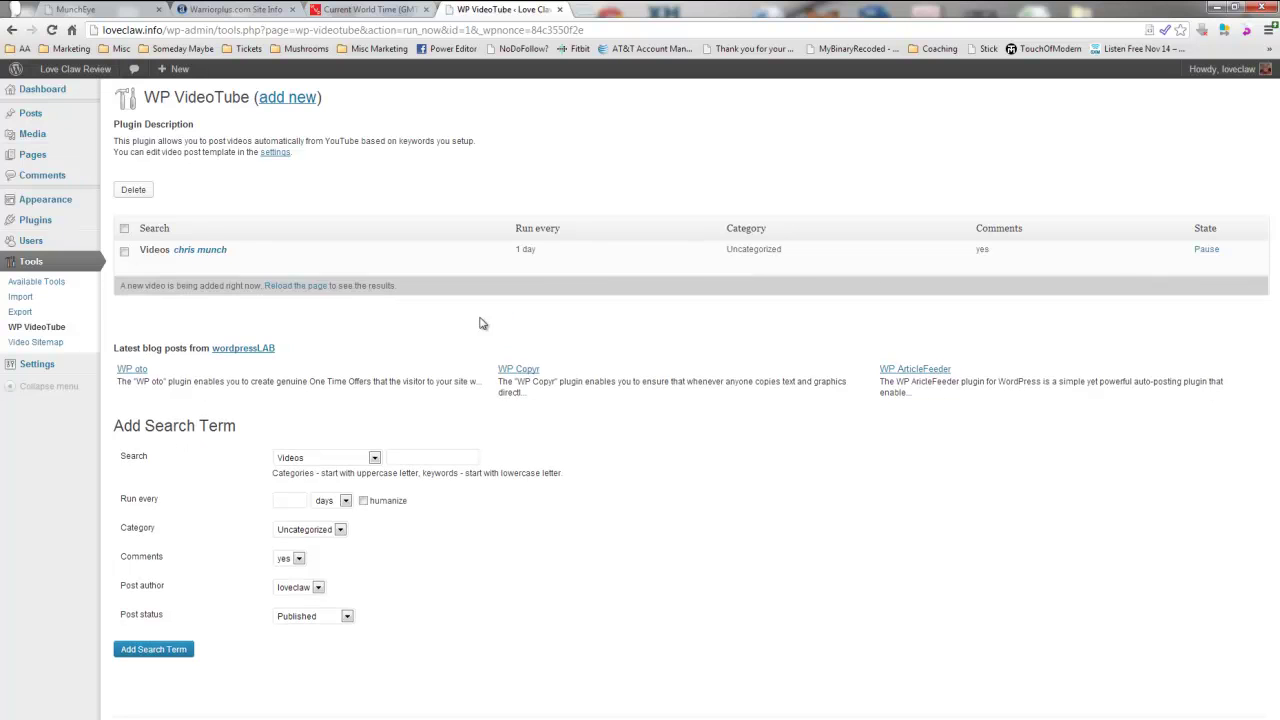
left_click(290, 288)
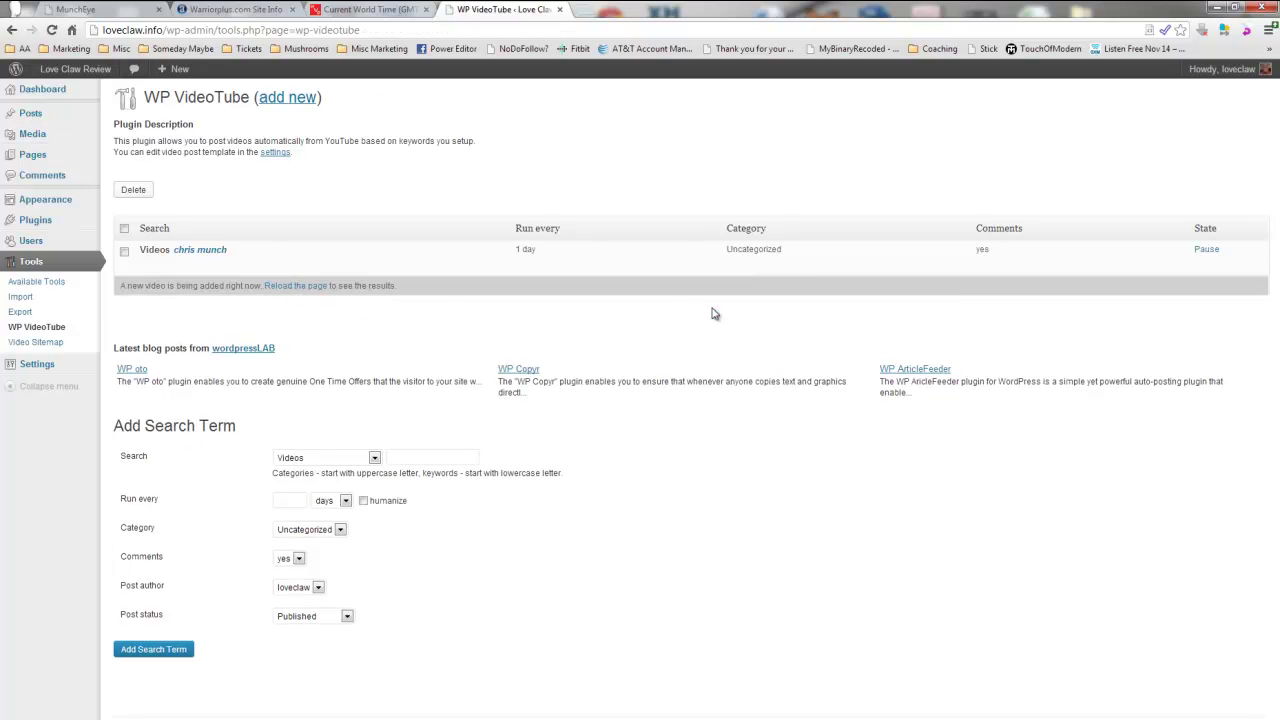
left_click(294, 287)
left_click(304, 287)
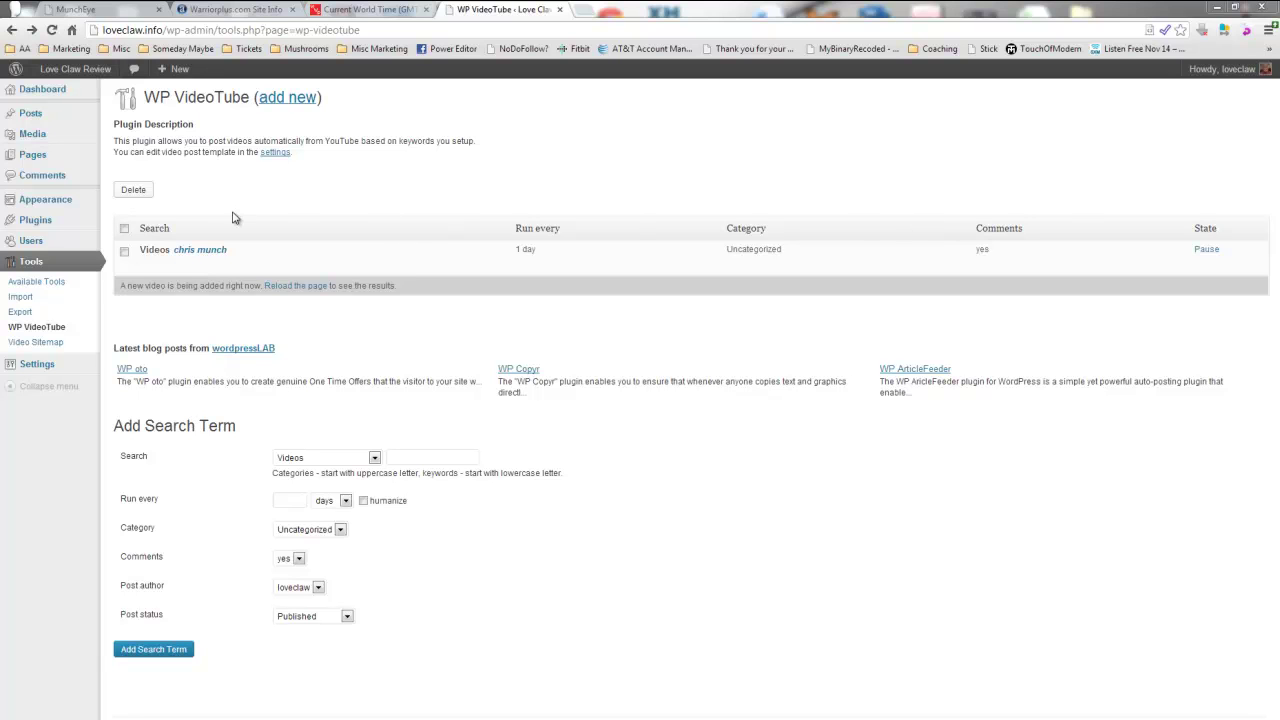
Step: Move the default "Hello world!" post to the trash from the list of all posts
mouse_move(38, 114)
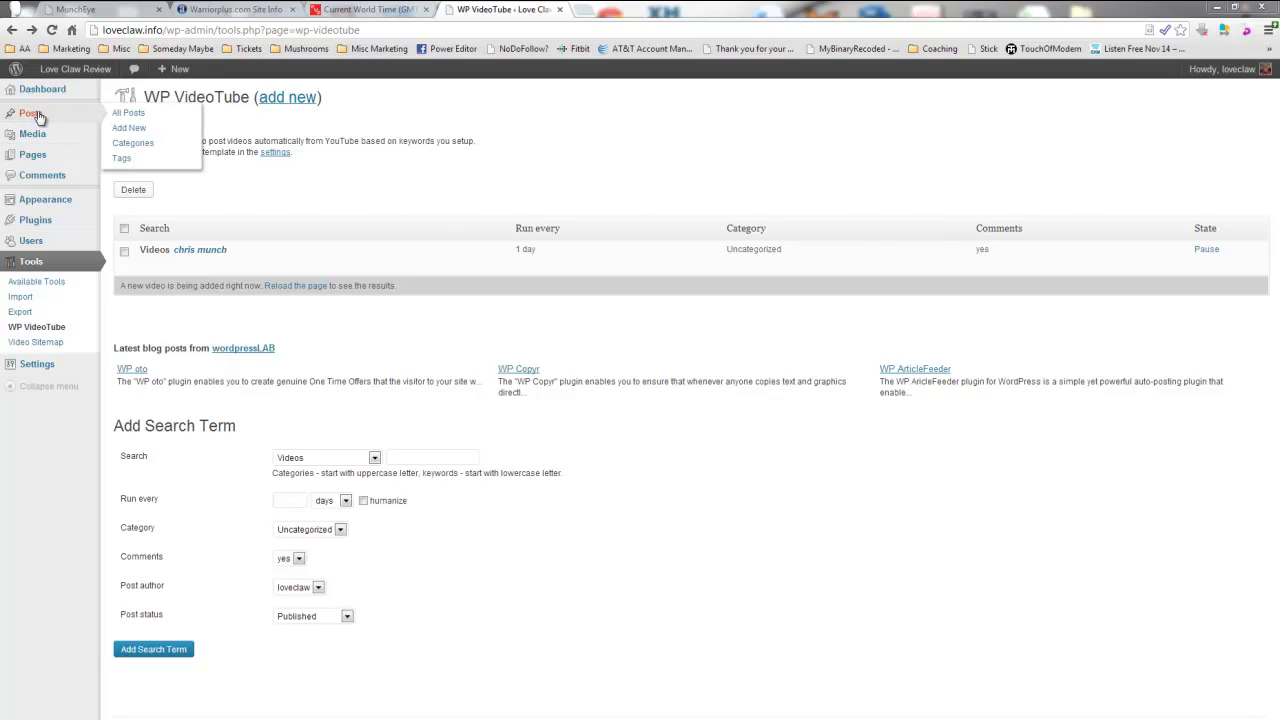
left_click(152, 114)
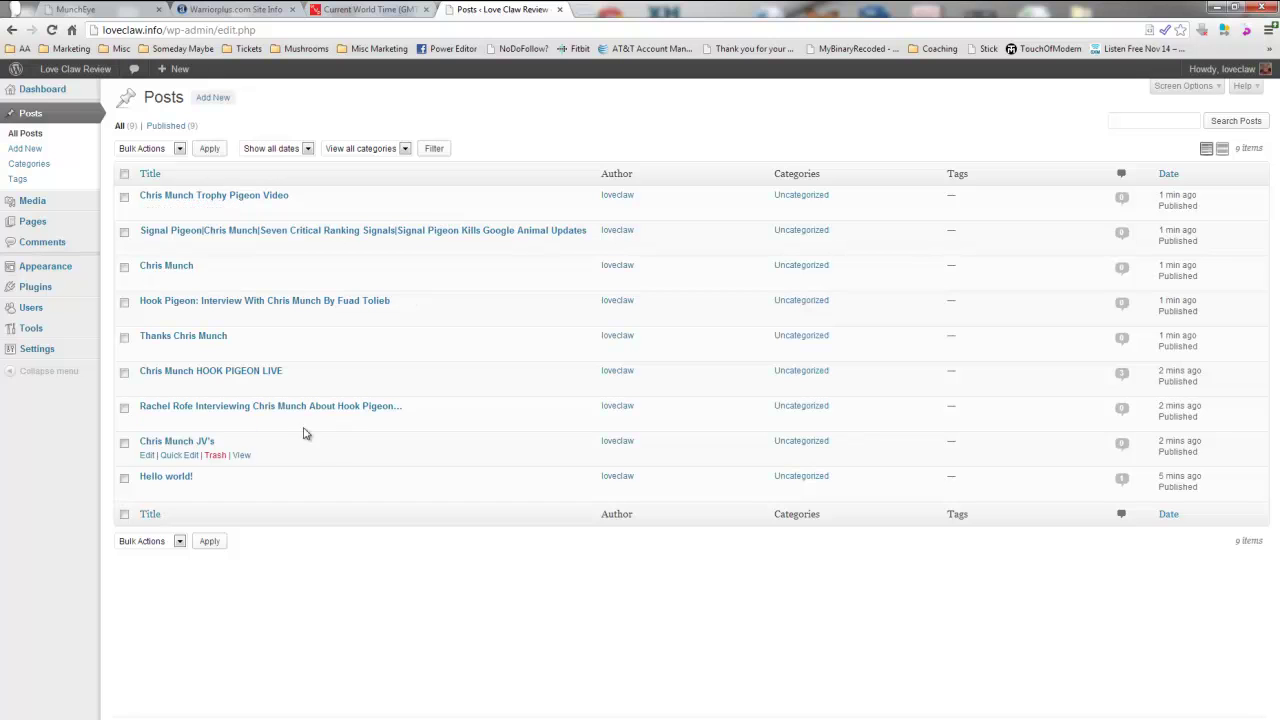
left_click(215, 490)
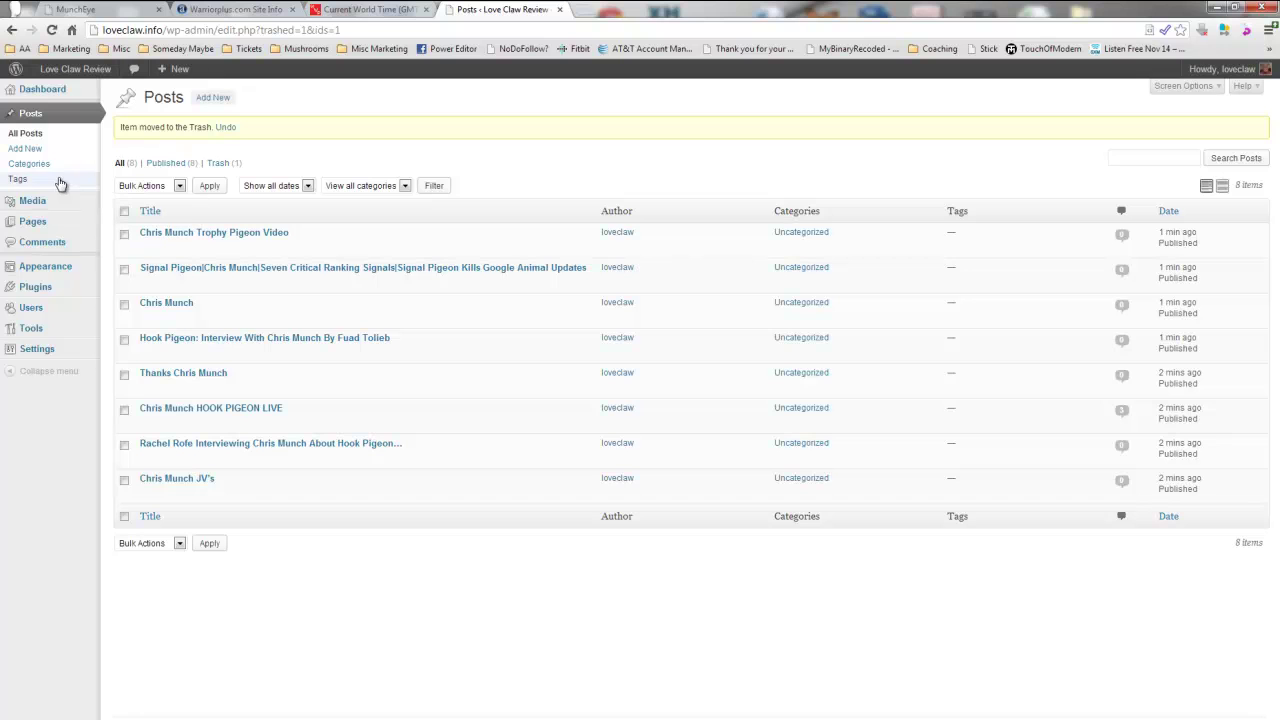
Step: Publish a new post titled "Love Claw Review" that names the product's creator, gives the April 9, 2013 release date and promises a full review
left_click(38, 148)
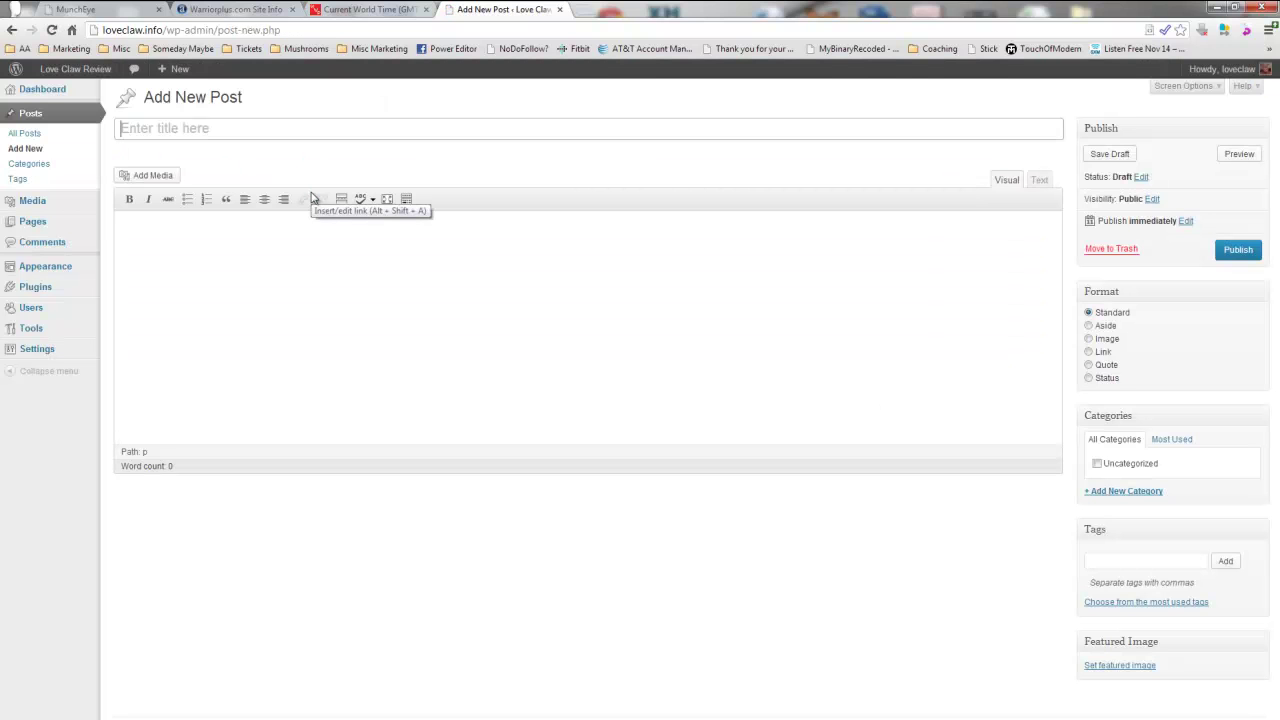
type("Love Claw Review")
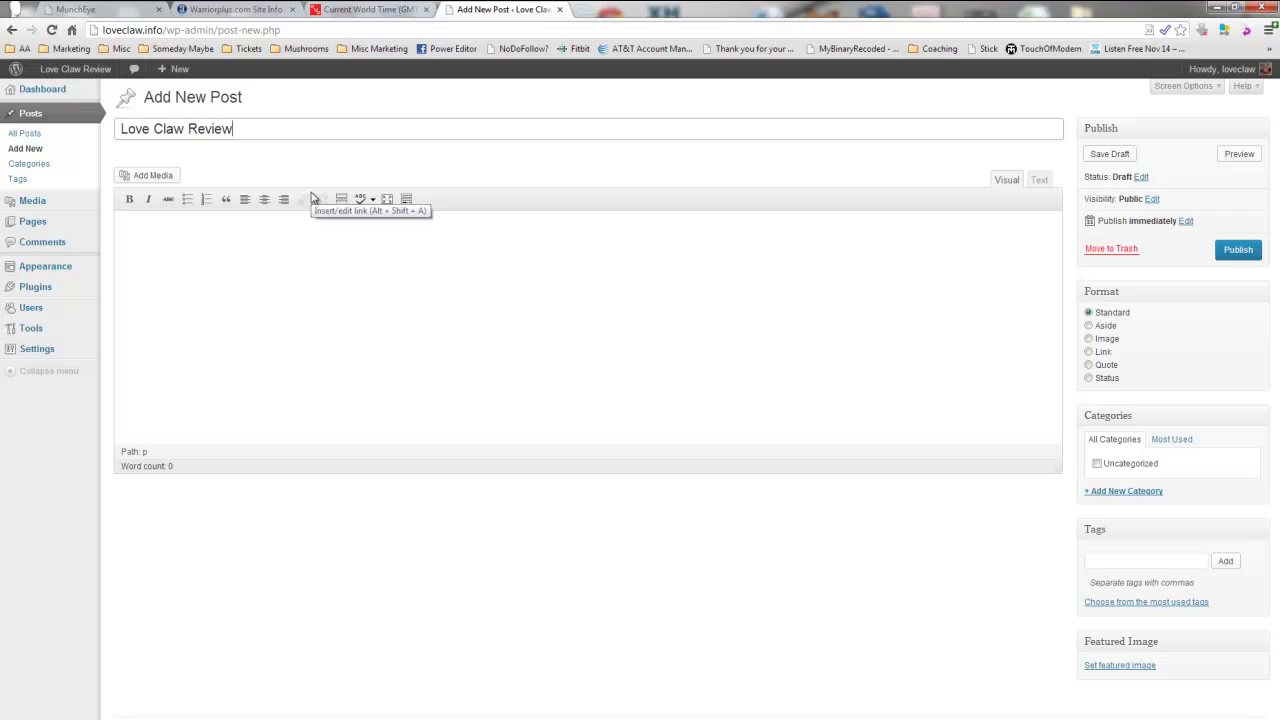
left_click(219, 222)
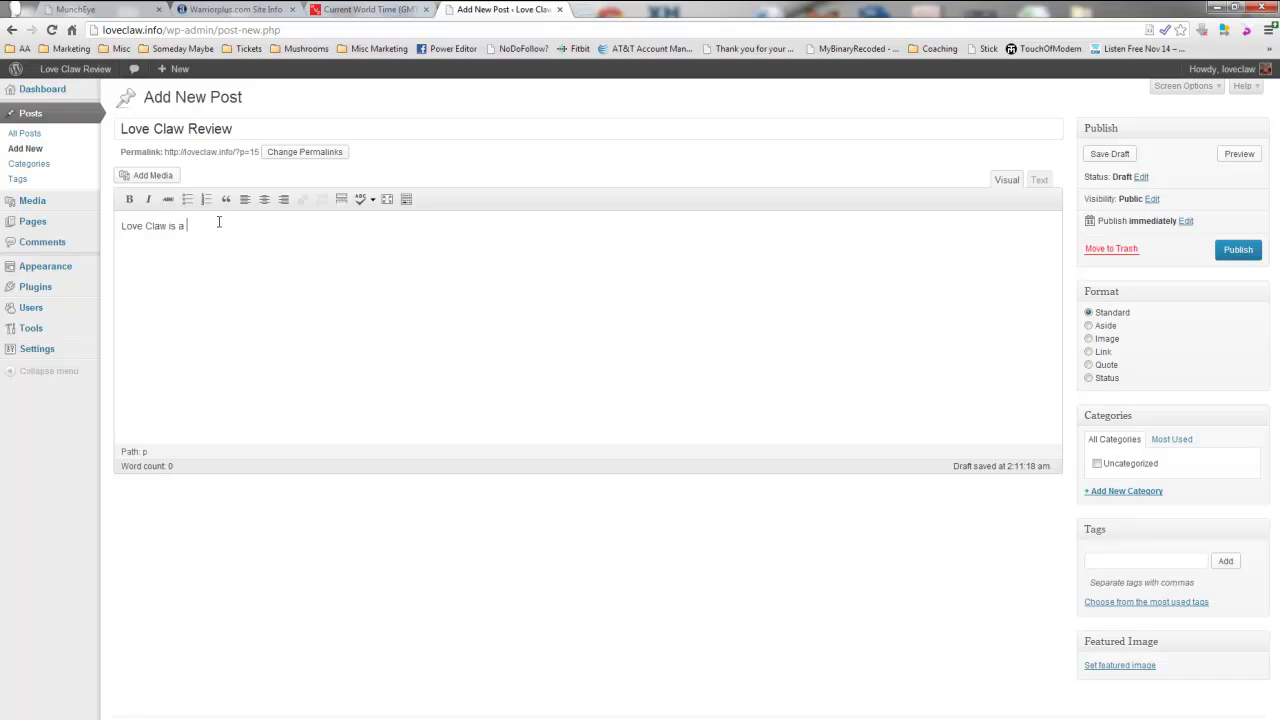
type("form")
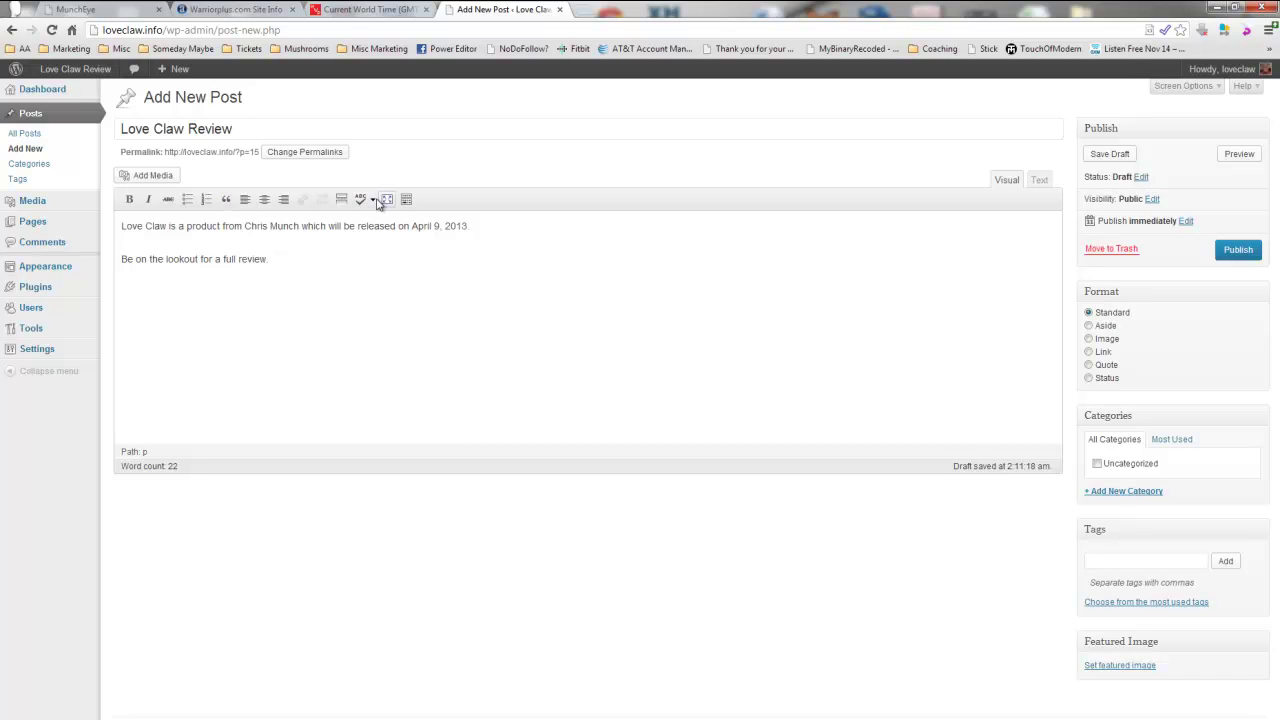
left_click(1237, 249)
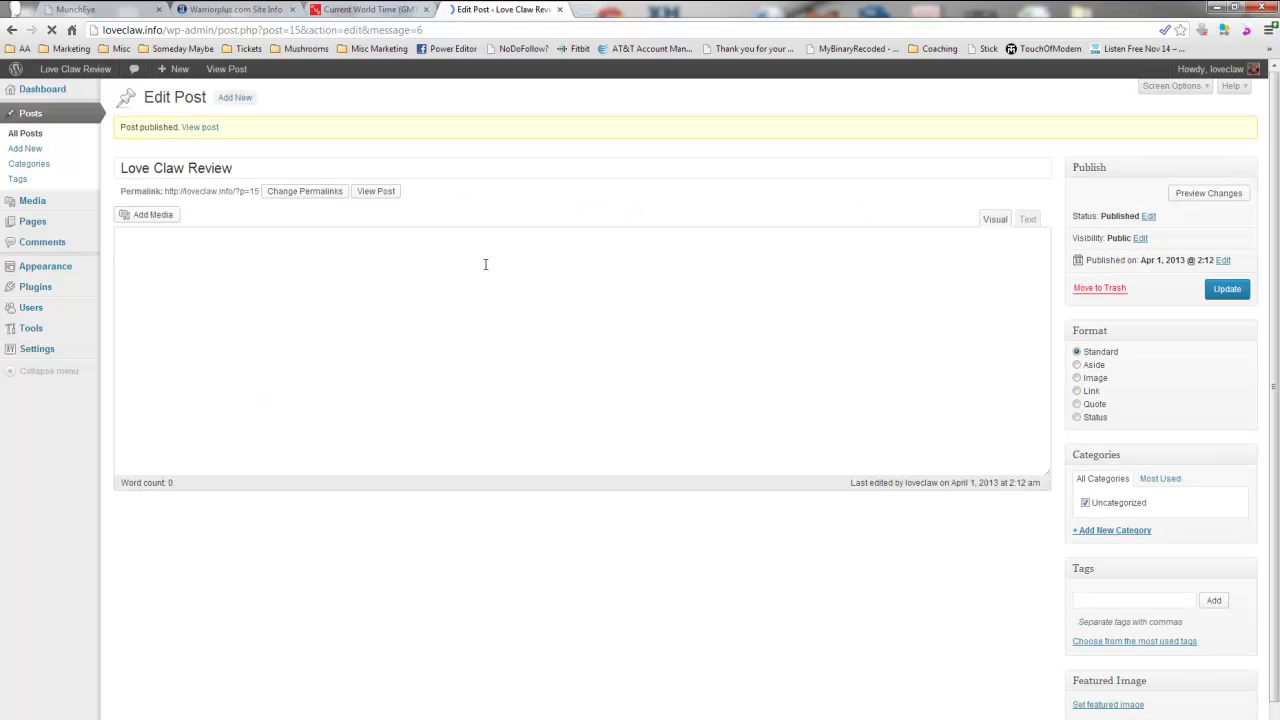
Step: Set the site's permalink structure to Post name and save the change
mouse_move(37, 350)
left_click(150, 428)
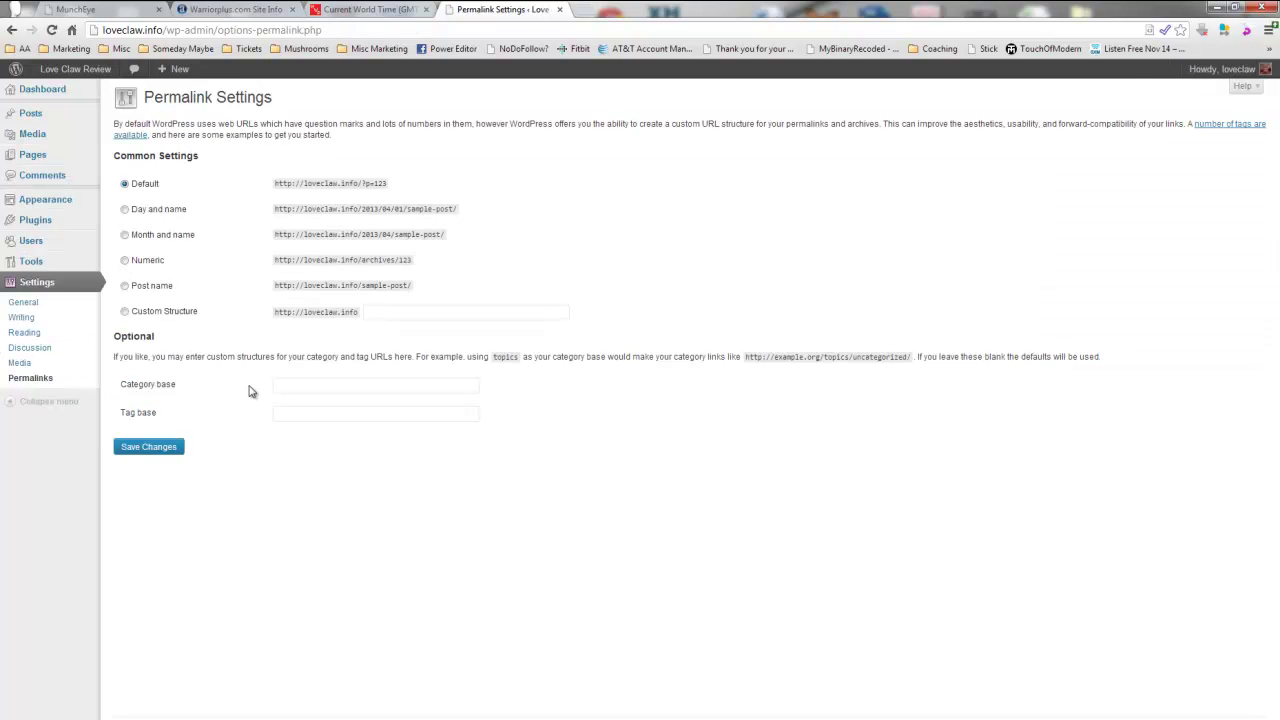
left_click(125, 287)
left_click(162, 450)
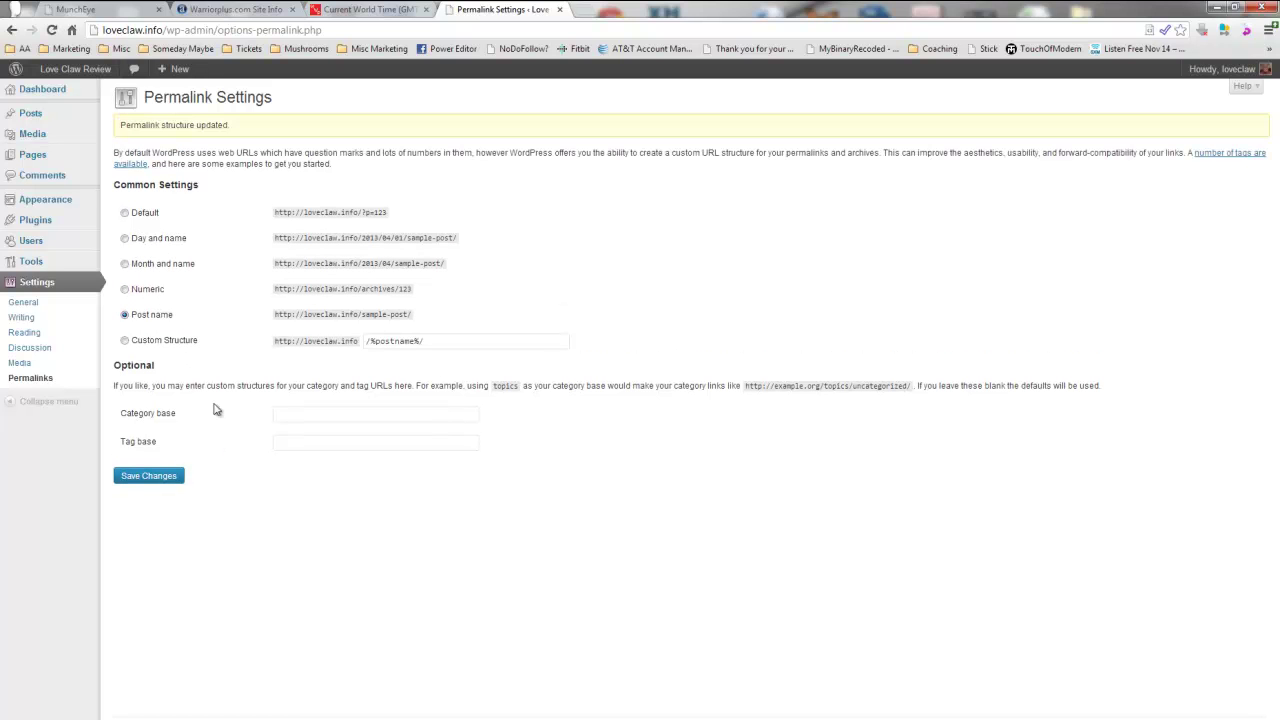
Step: Check the current GMT time on the open time page and load google.com in a new tab
left_click(580, 15)
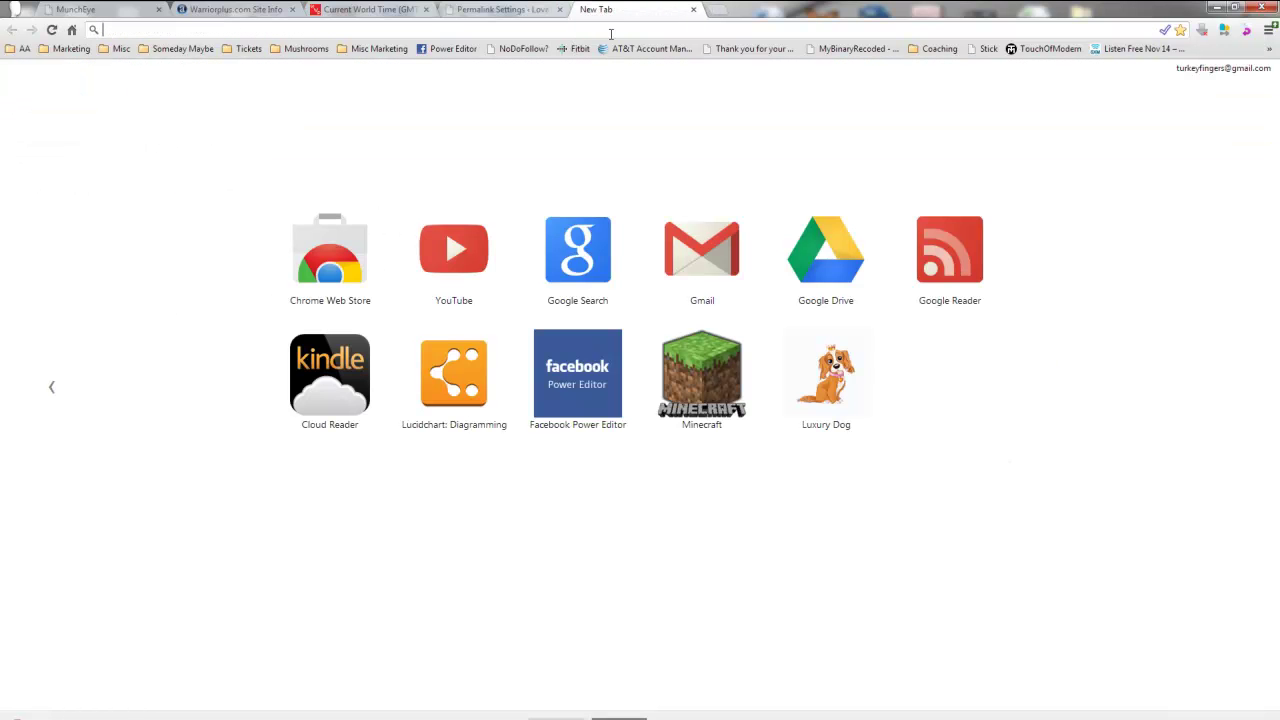
left_click(349, 12)
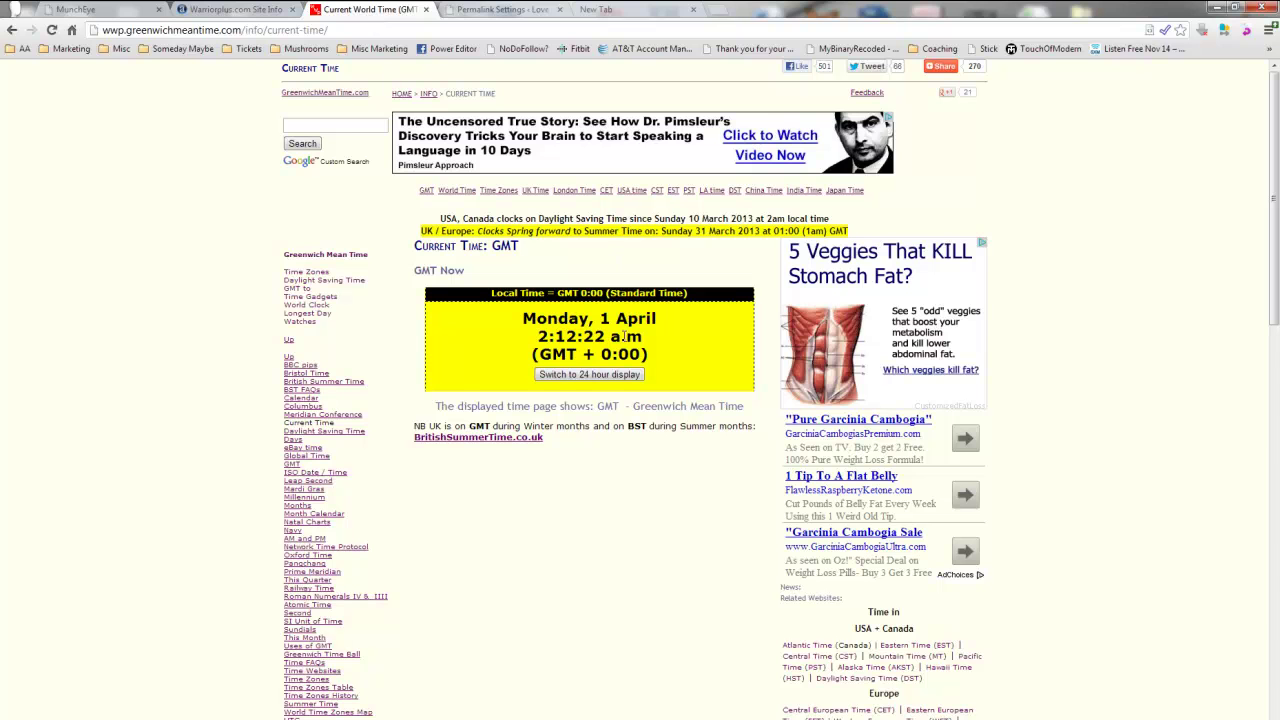
left_click(617, 12)
type("google.com")
key("Return")
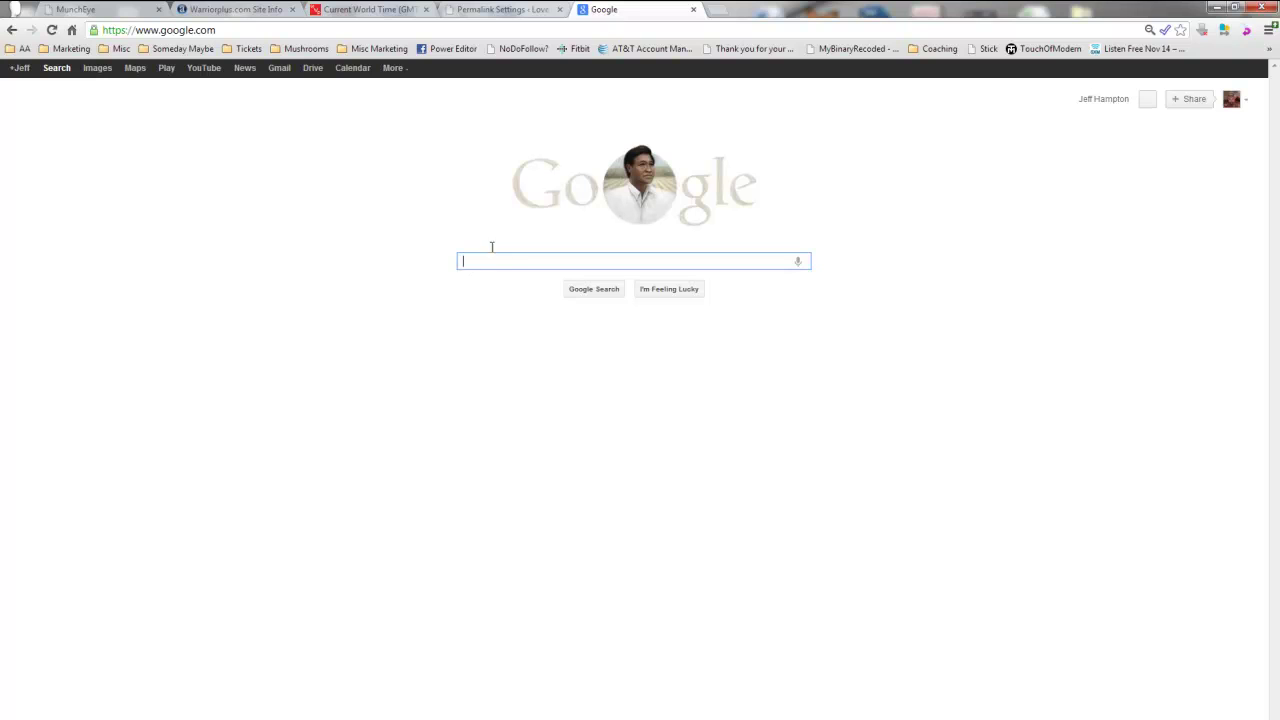
type("lovecla")
key("BackSpace")
key("BackSpace")
key("BackSpace")
type("cla")
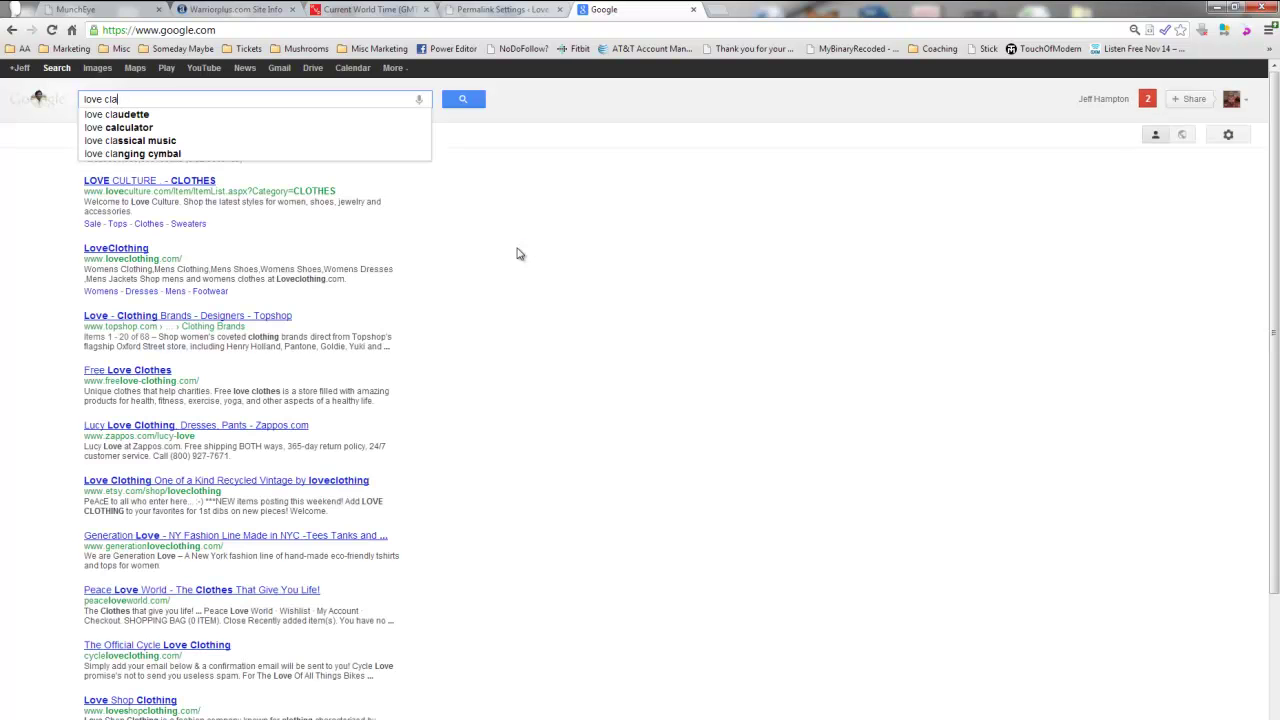
key("BackSpace")
key("BackSpace")
key("BackSpace")
key("BackSpace")
key("BackSpace")
key("BackSpace")
key("BackSpace")
key("BackSpace")
Step: Search Google for the exact phrase "love claw" and look through the first page of results for competing sites
type("\"love cl")
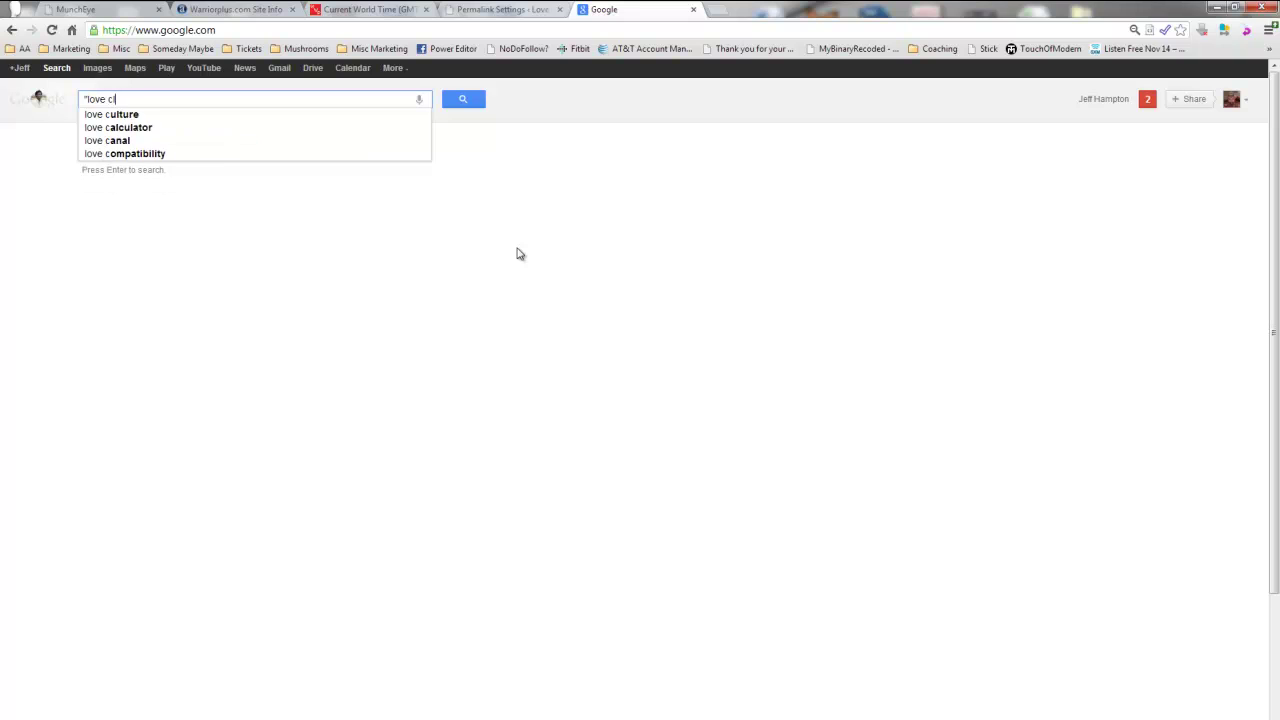
type("aw")
type("\"")
key("Return")
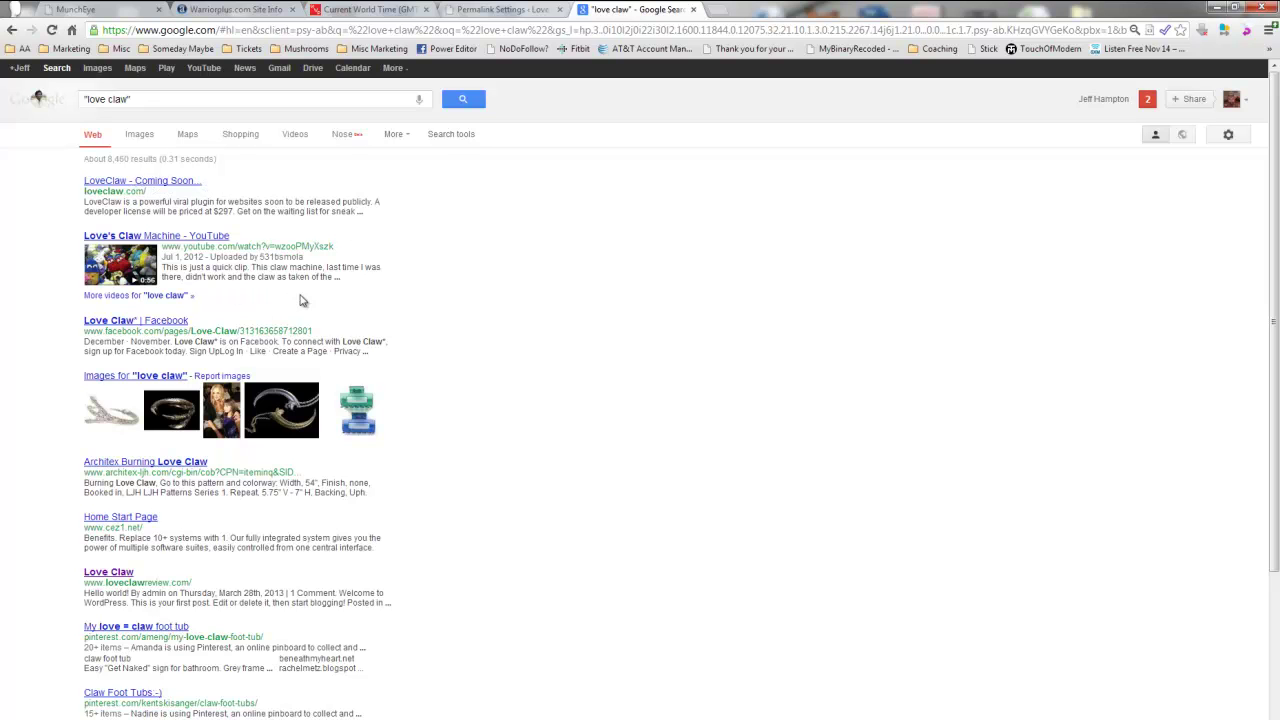
scroll(417, 380, "down", 1)
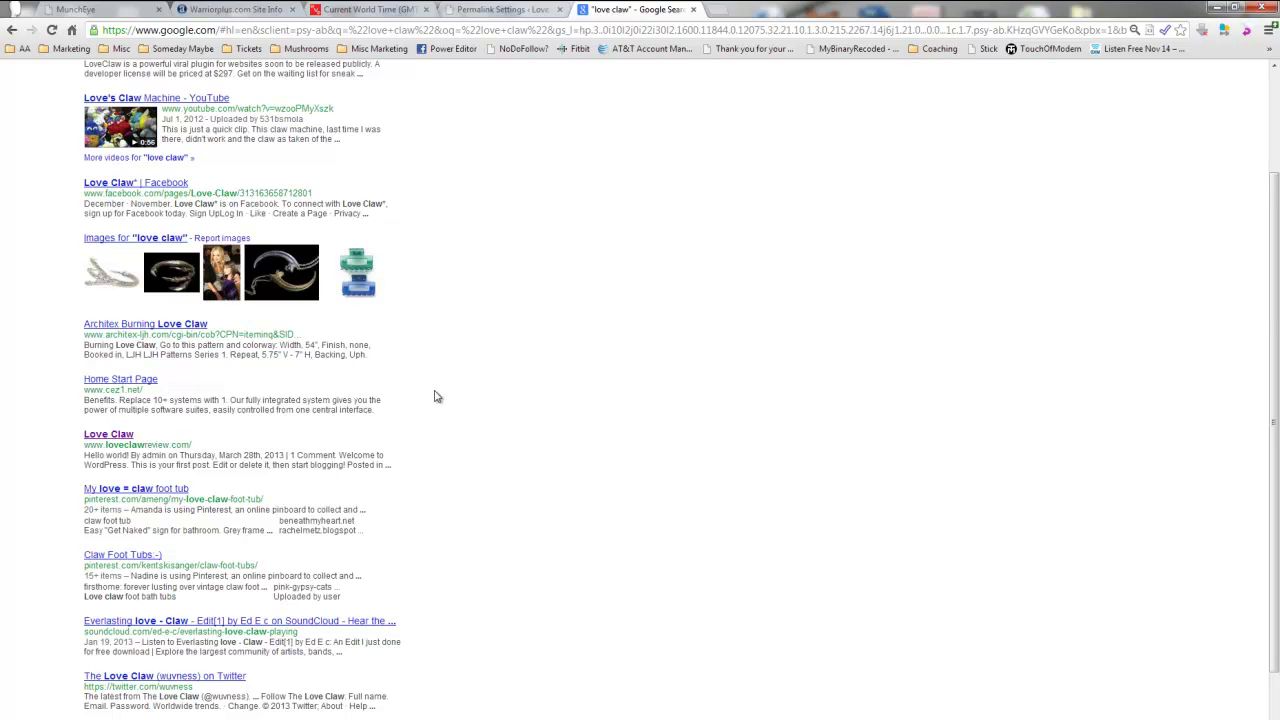
scroll(437, 397, "up", 1)
Step: Search Google for site:loveclaw.info to check whether the site is indexed, and check the current GMT time
left_click_drag(163, 103, 66, 107)
type("site")
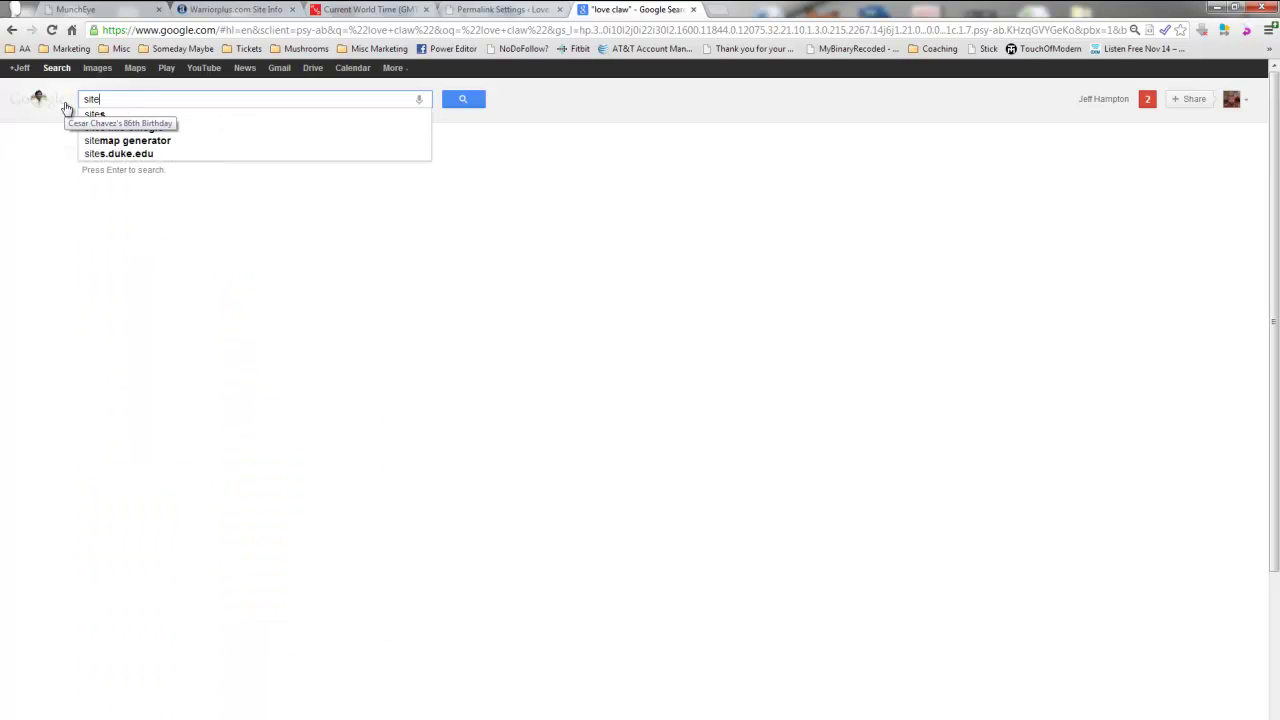
type(" lo")
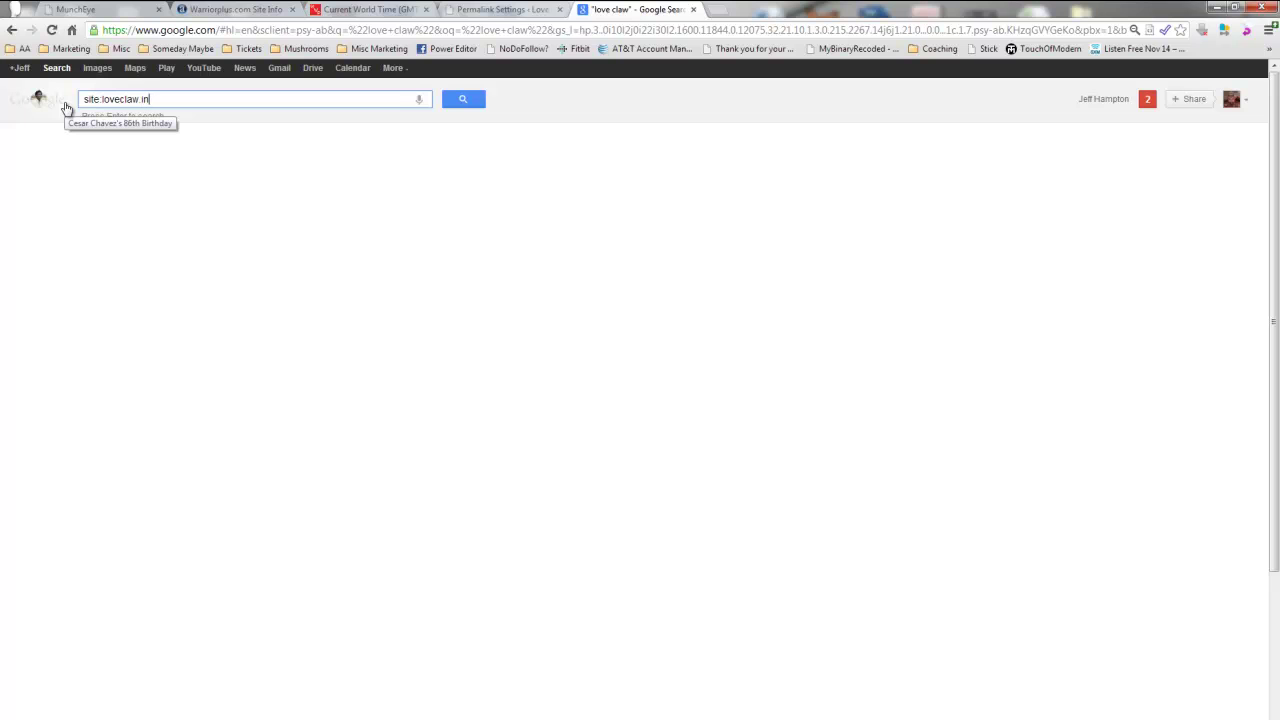
key("Return")
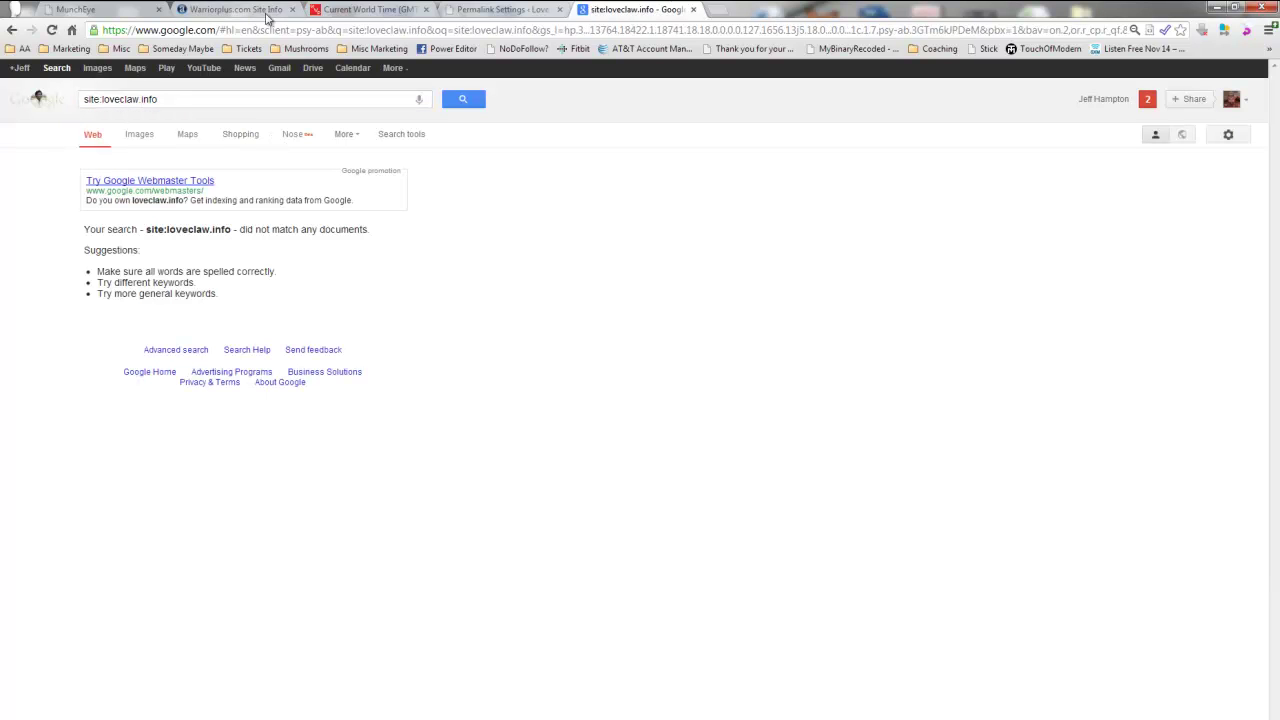
left_click(368, 10)
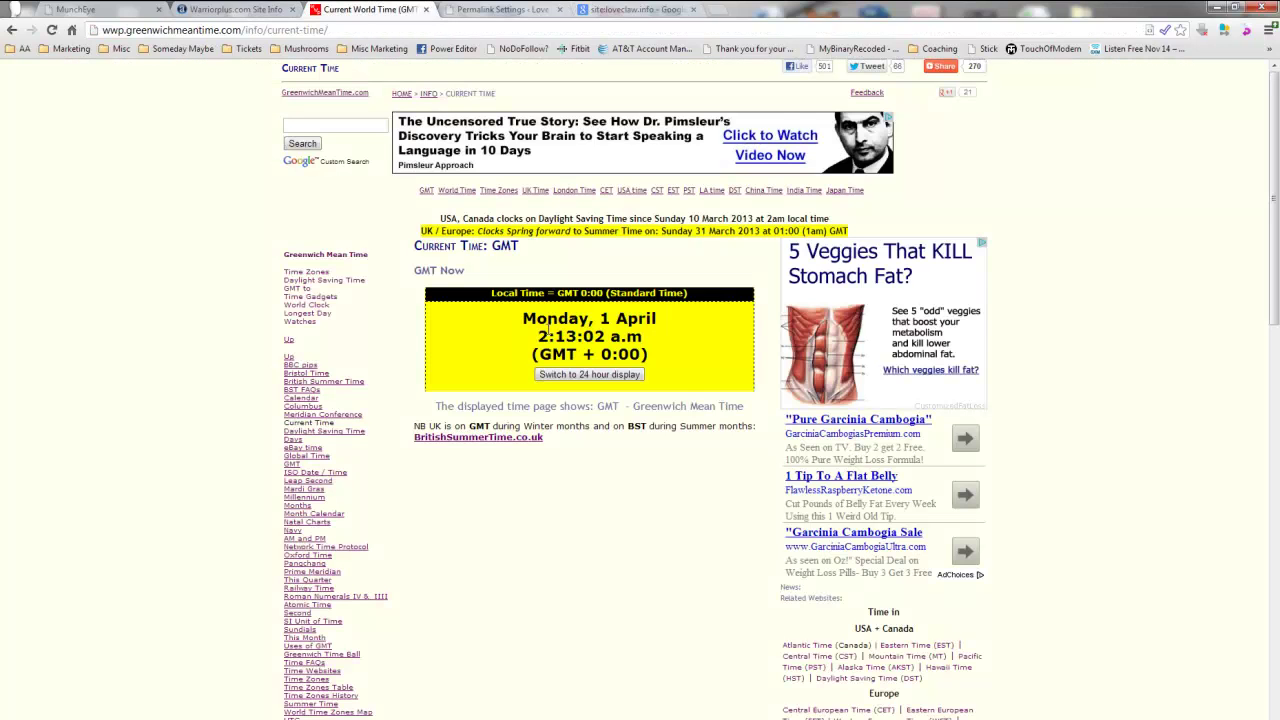
Step: Open the live Love Claw Review home page, look through its published posts, and glance at the MunchEye launch list
left_click(492, 12)
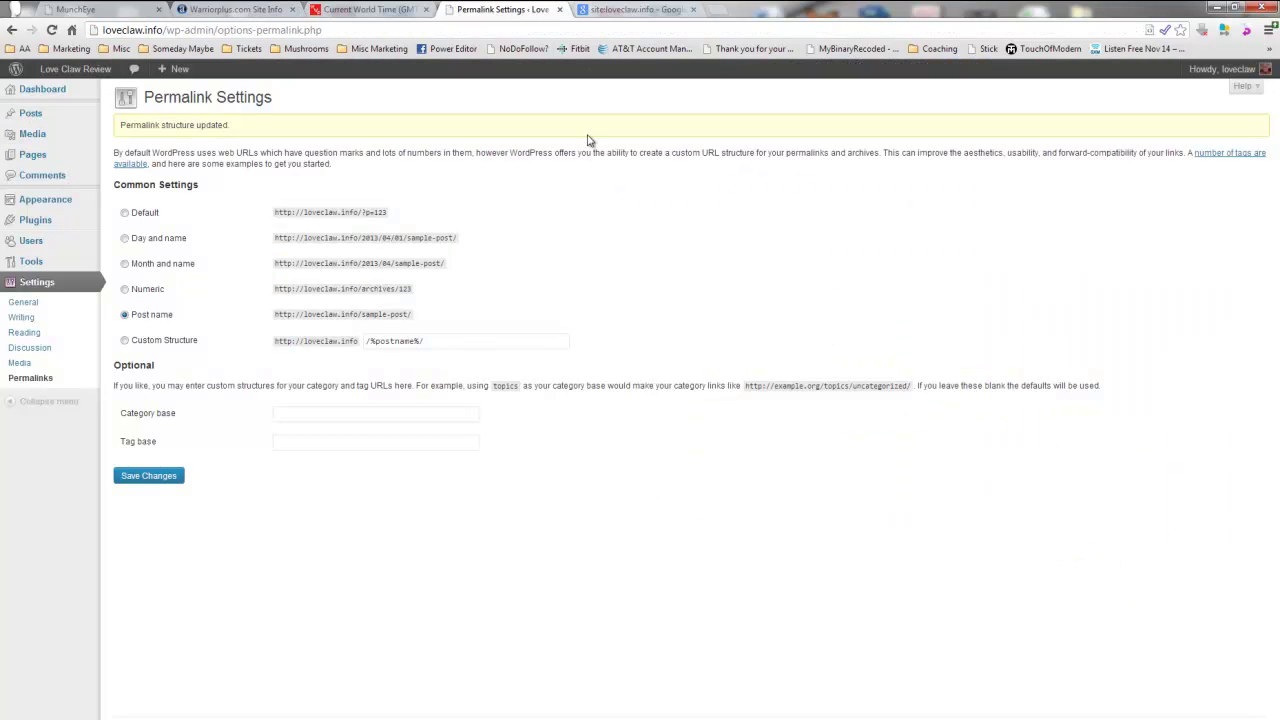
left_click(70, 72)
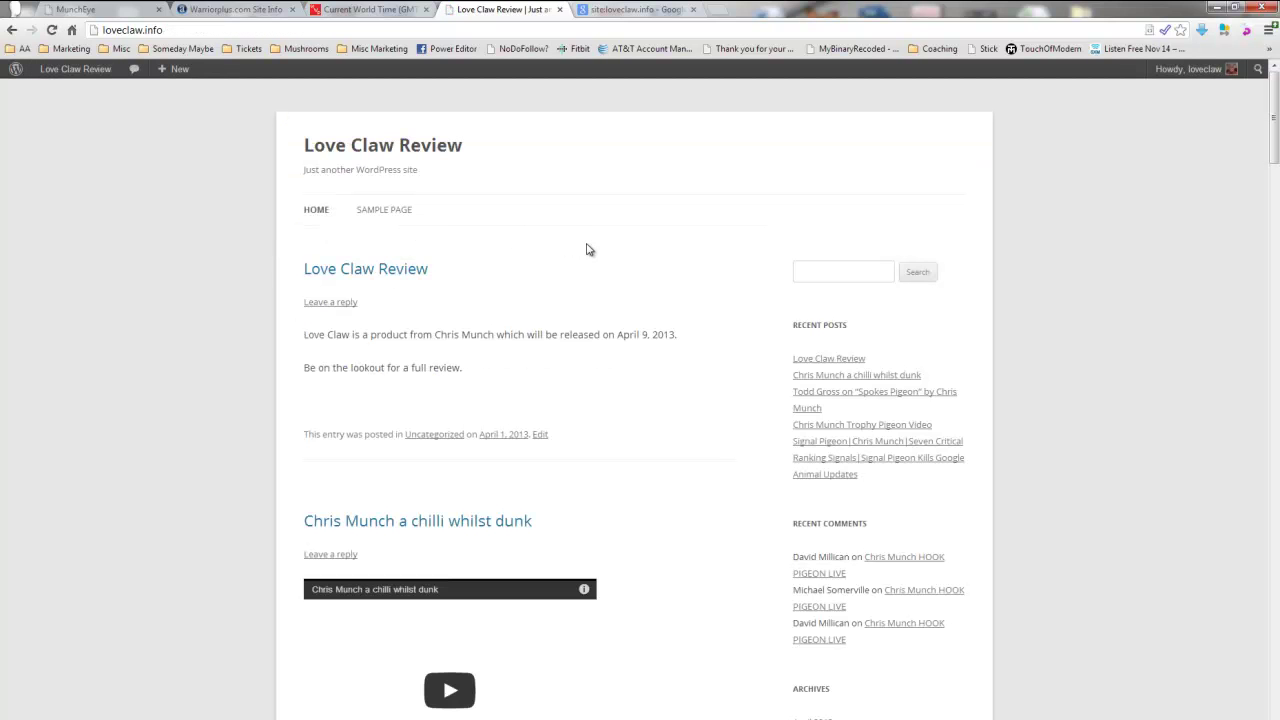
scroll(614, 251, "down", 2)
scroll(628, 252, "down", 3)
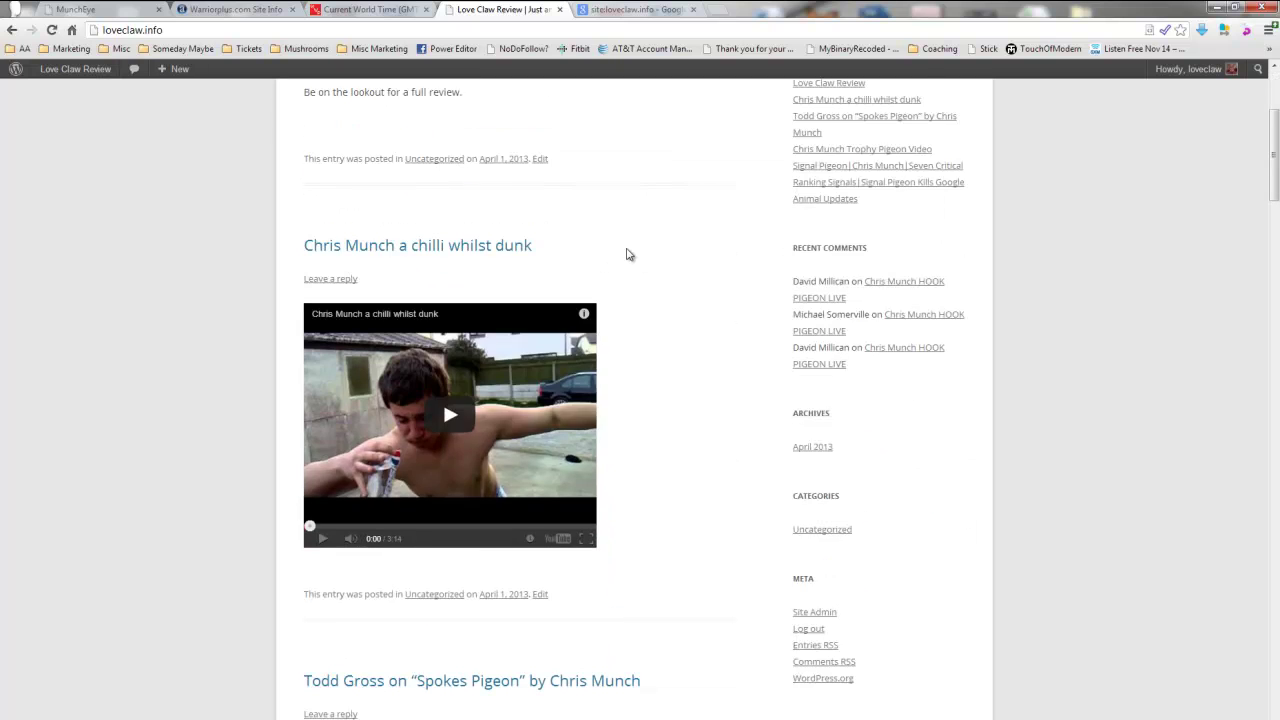
scroll(628, 254, "down", 8)
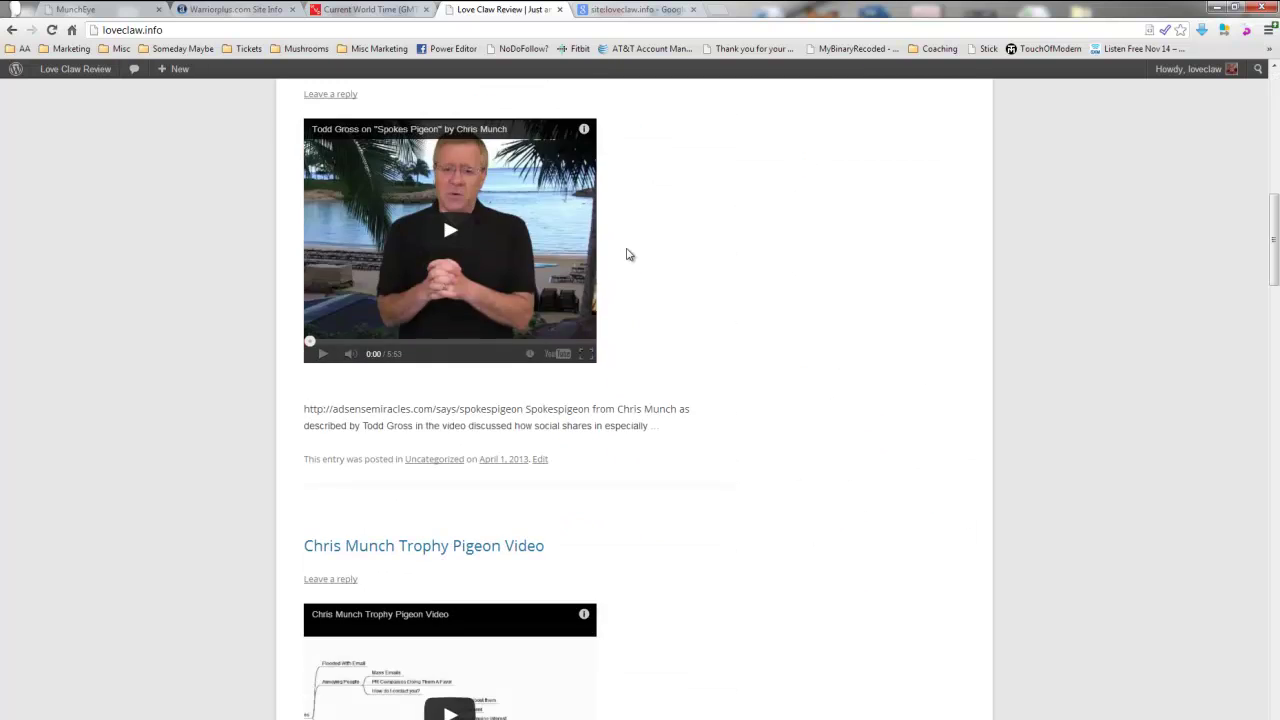
scroll(628, 254, "down", 12)
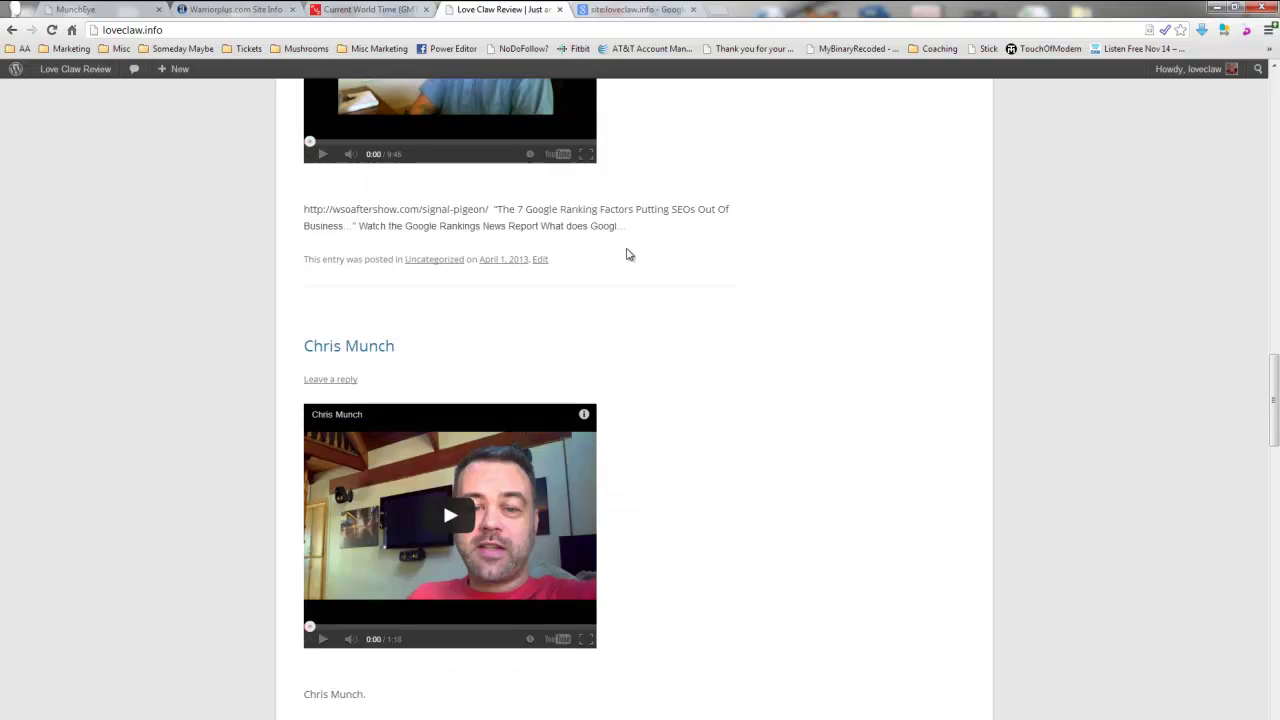
scroll(628, 254, "up", 17)
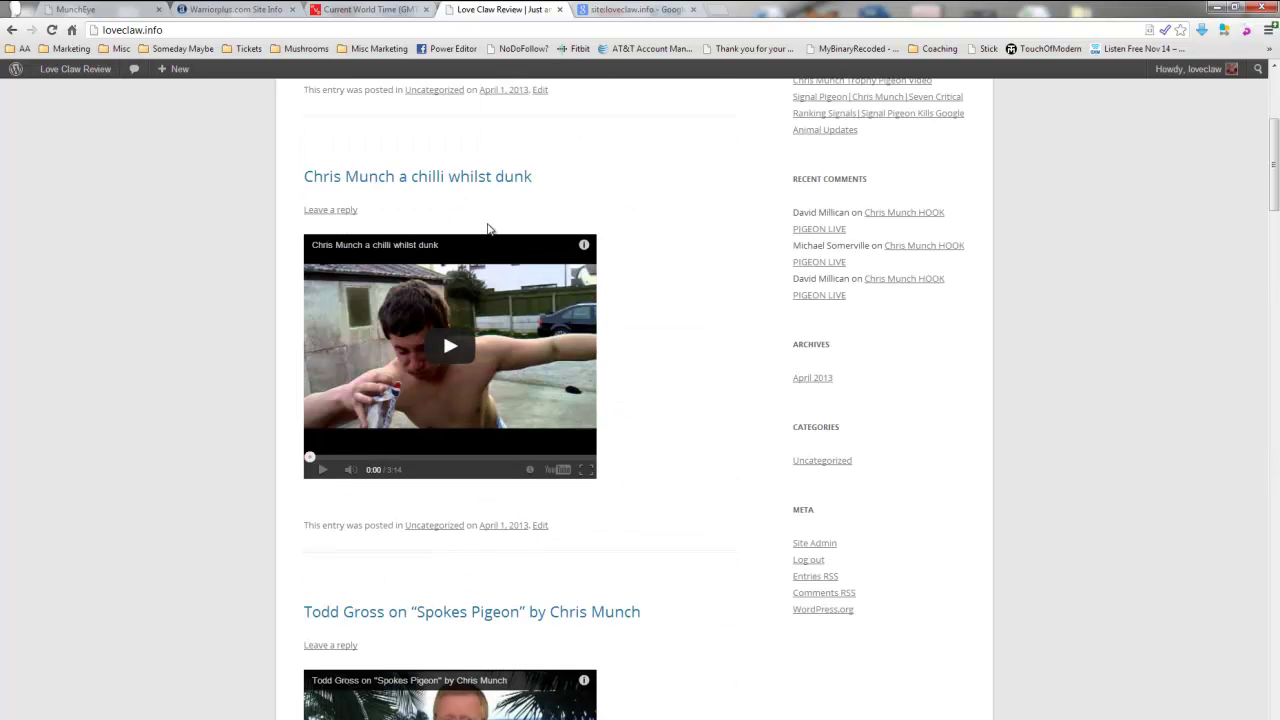
scroll(488, 229, "up", 1)
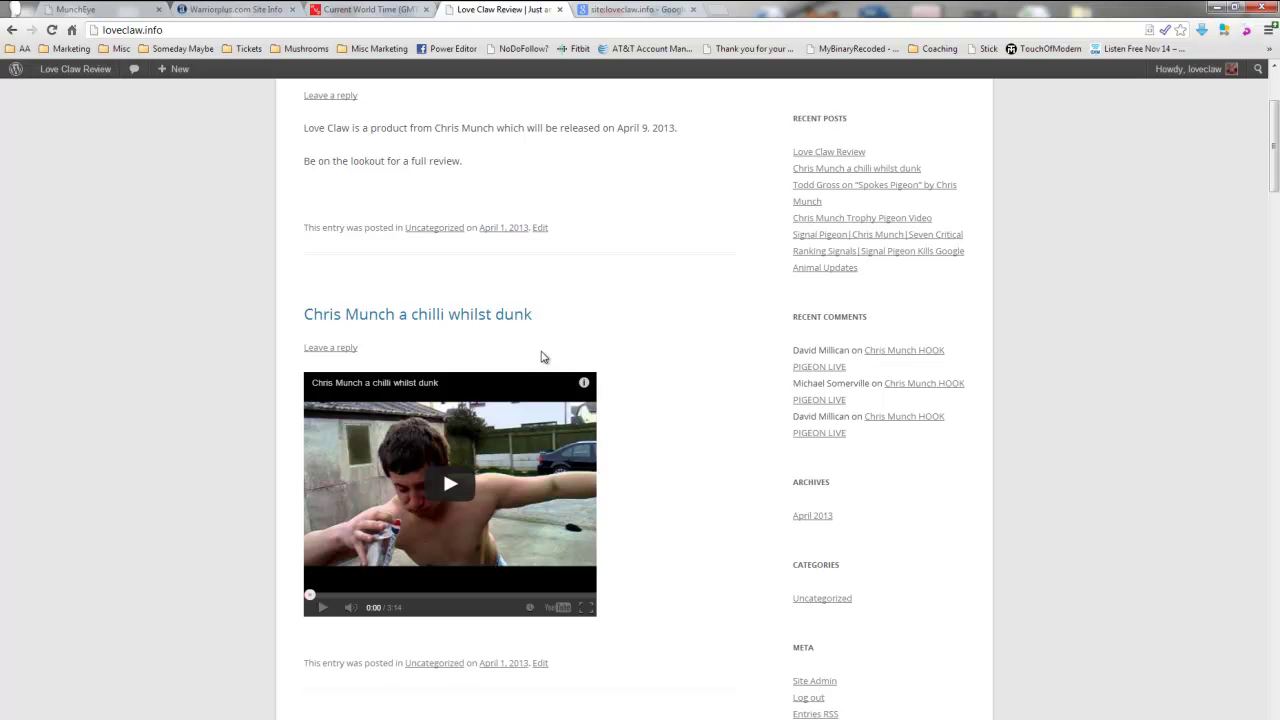
scroll(558, 351, "up", 2)
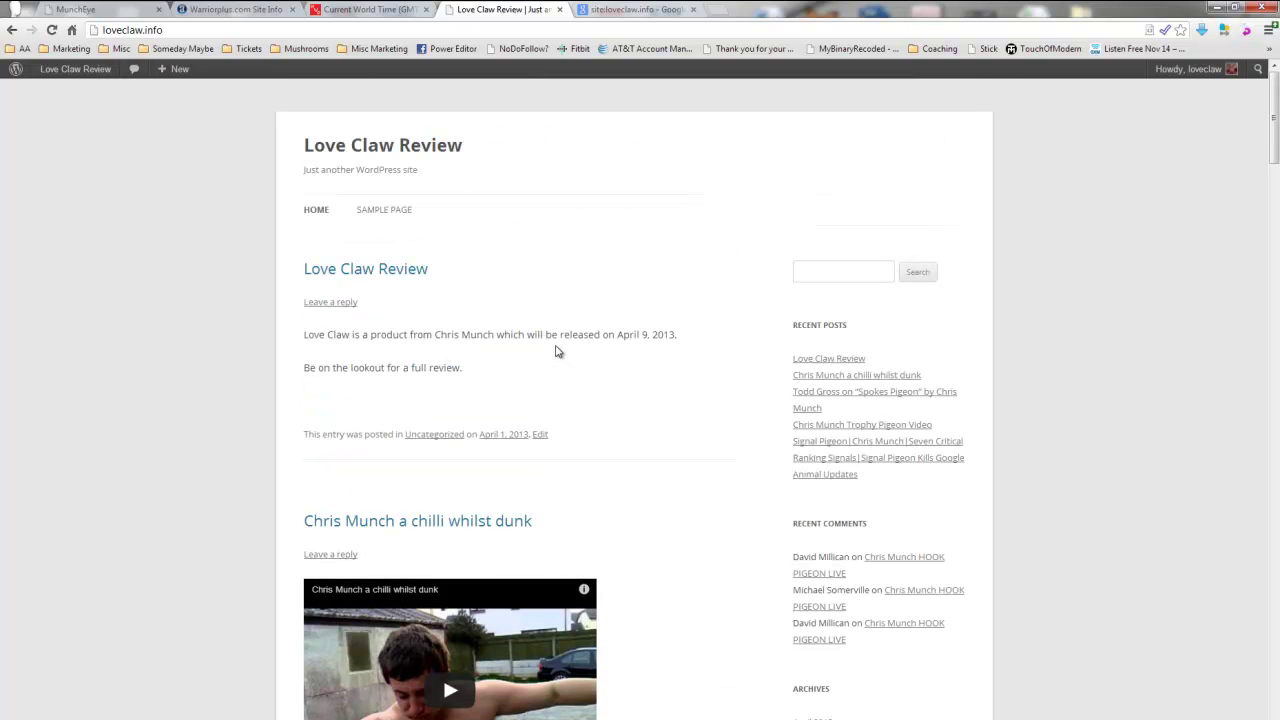
left_click(82, 10)
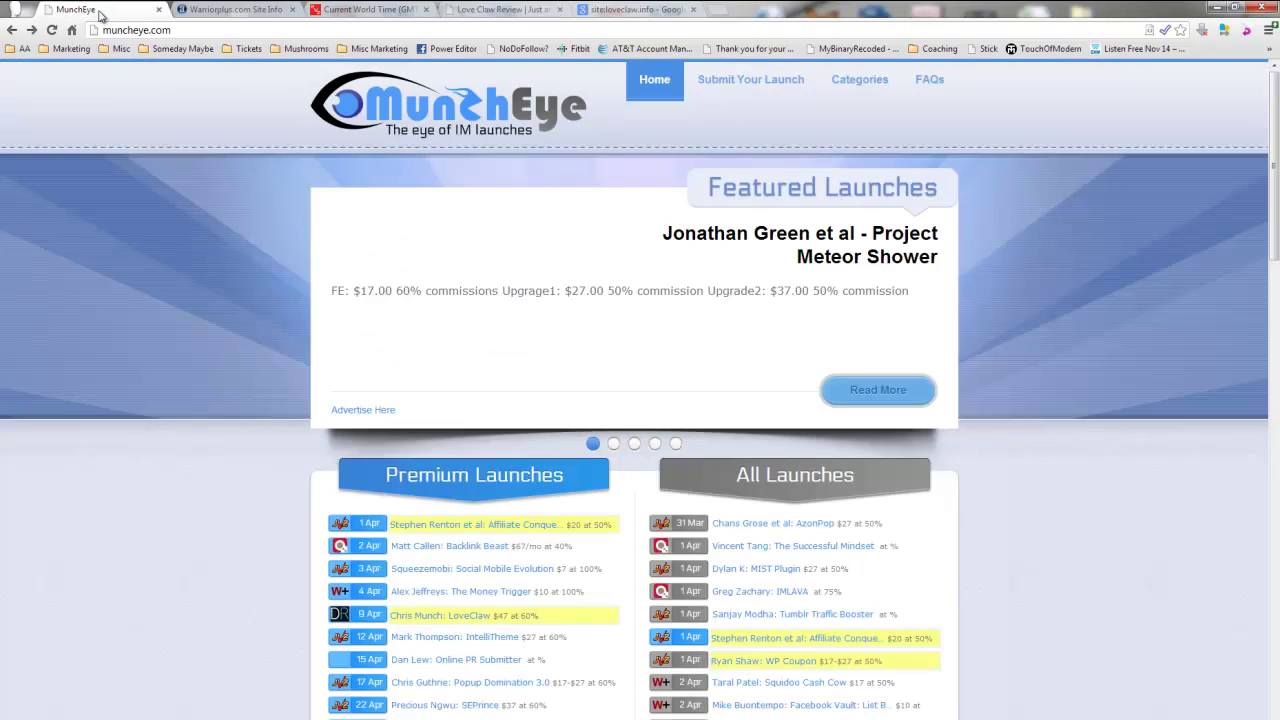
Step: From the WordPress dashboard, open the list of all posts and move the "a chilli whilst dunk" video post to the trash
left_click(545, 10)
mouse_move(74, 72)
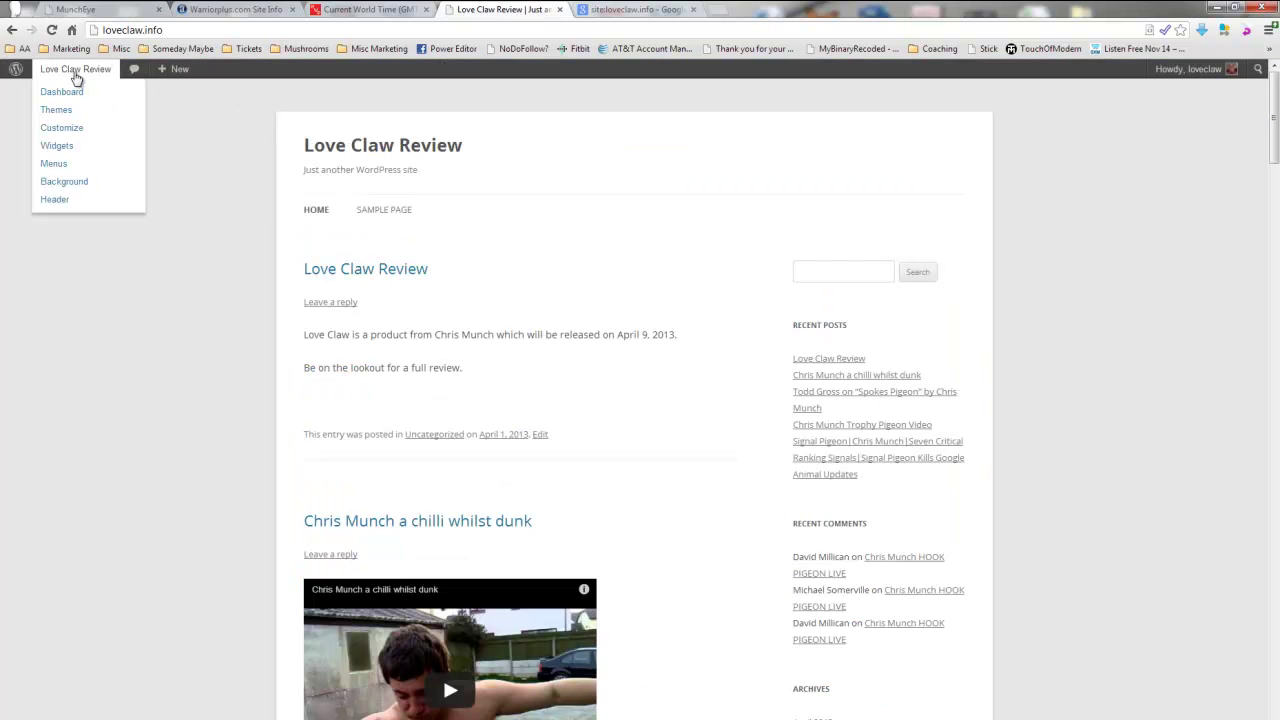
left_click(62, 93)
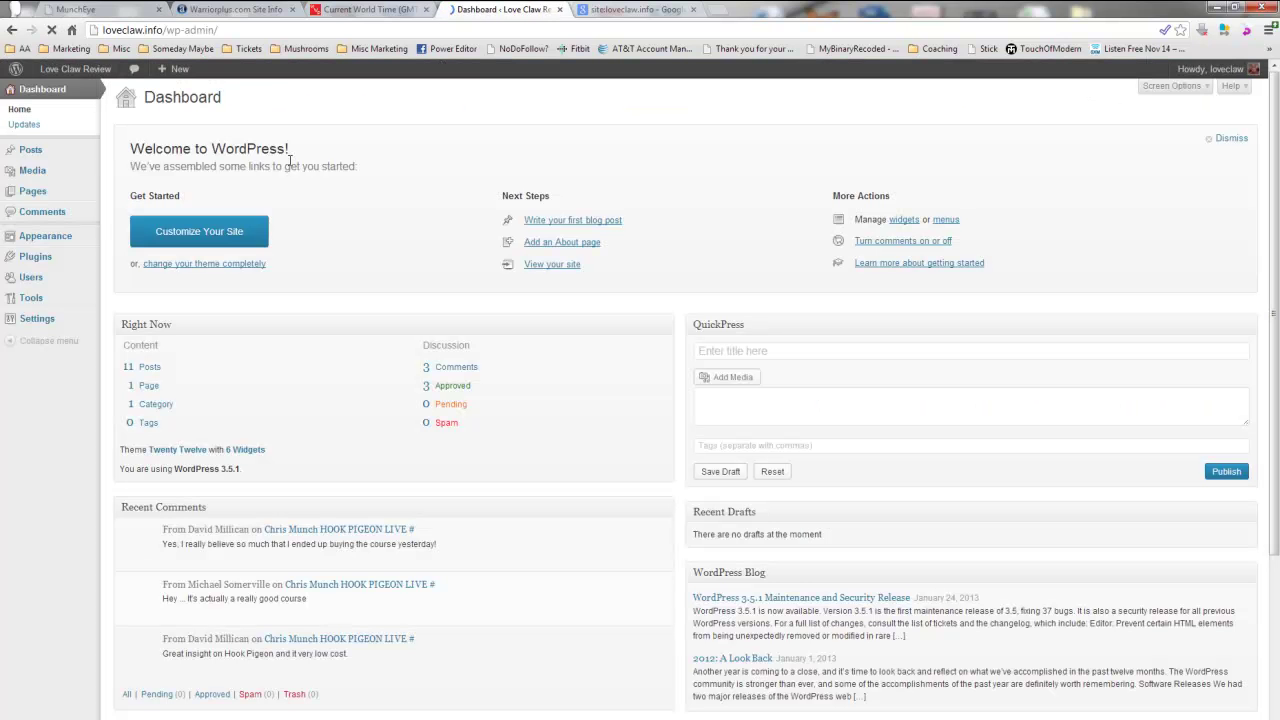
mouse_move(30, 152)
left_click(118, 157)
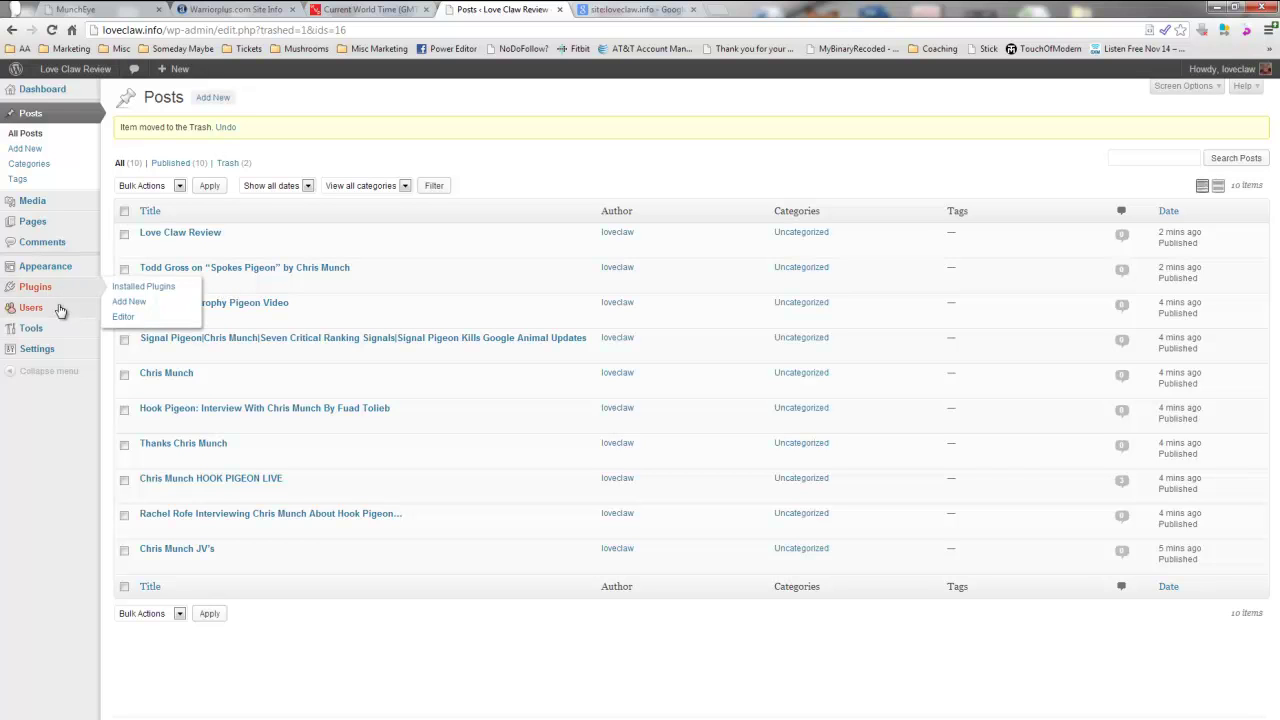
Step: Look at the video sitemap generator page and the list of installed plugins
mouse_move(52, 333)
left_click(160, 388)
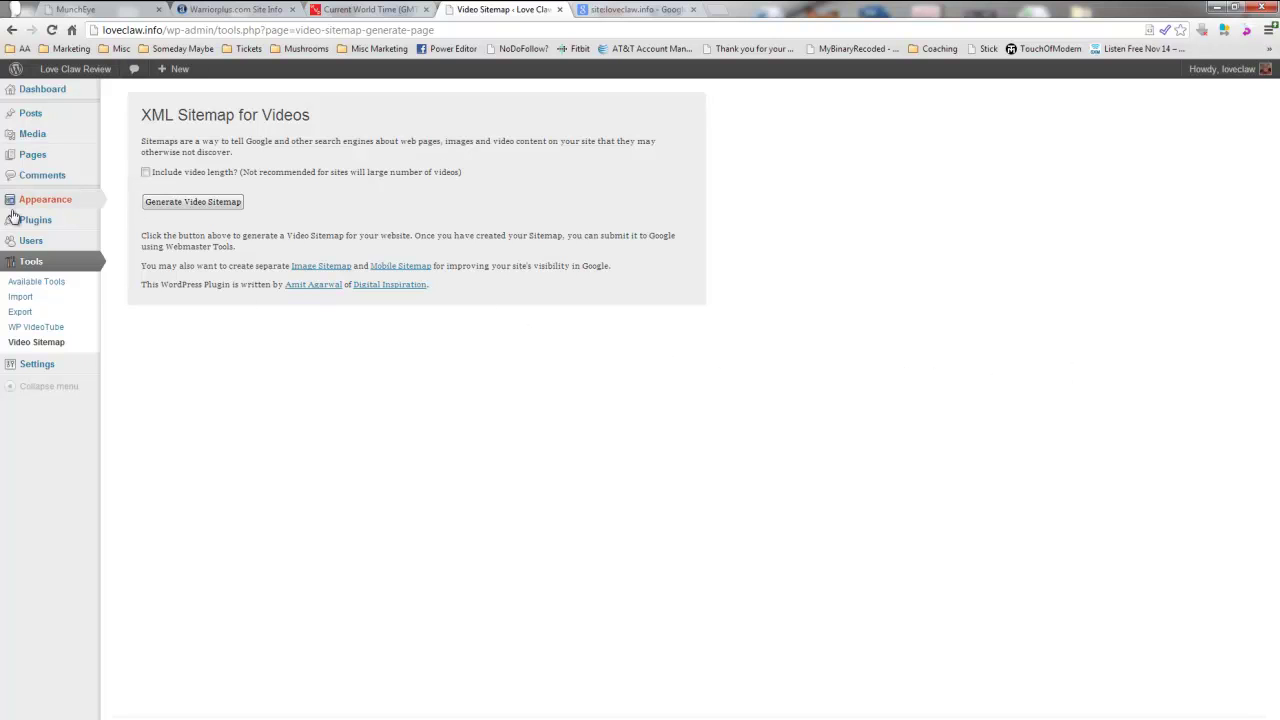
mouse_move(57, 229)
left_click(150, 220)
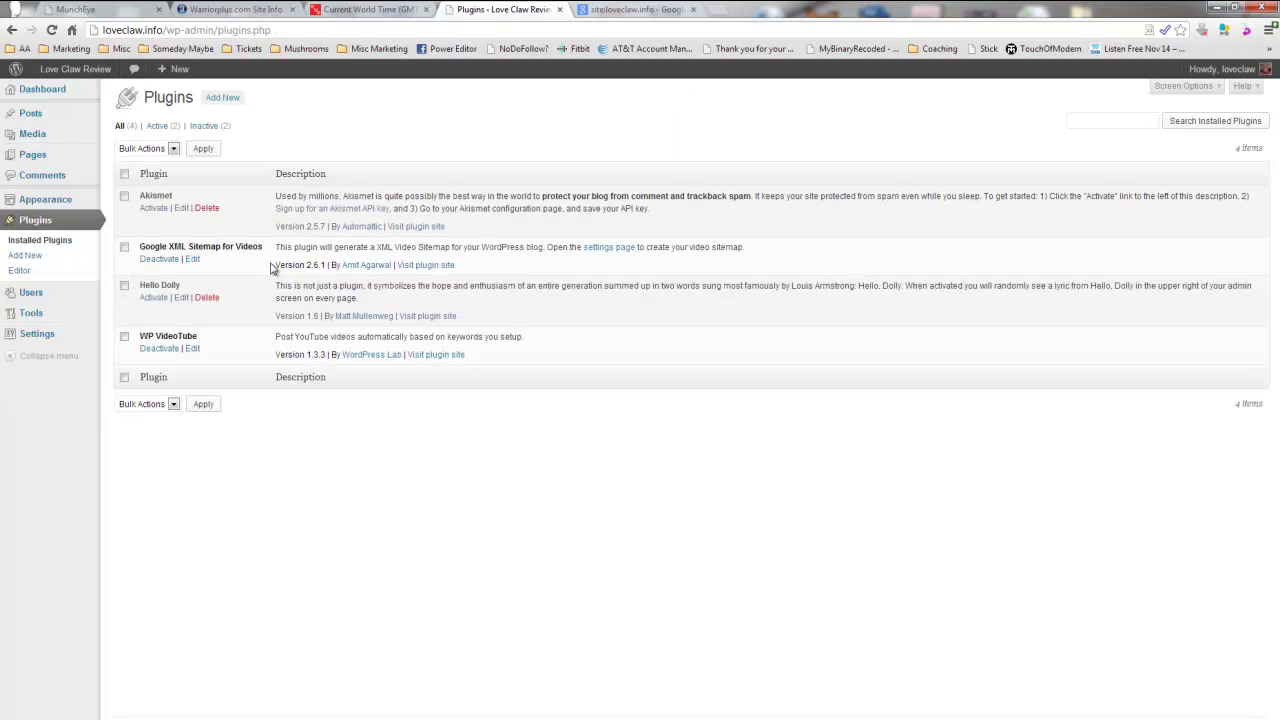
Step: Search the WordPress plugin directory for "statpress v"
left_click(37, 255)
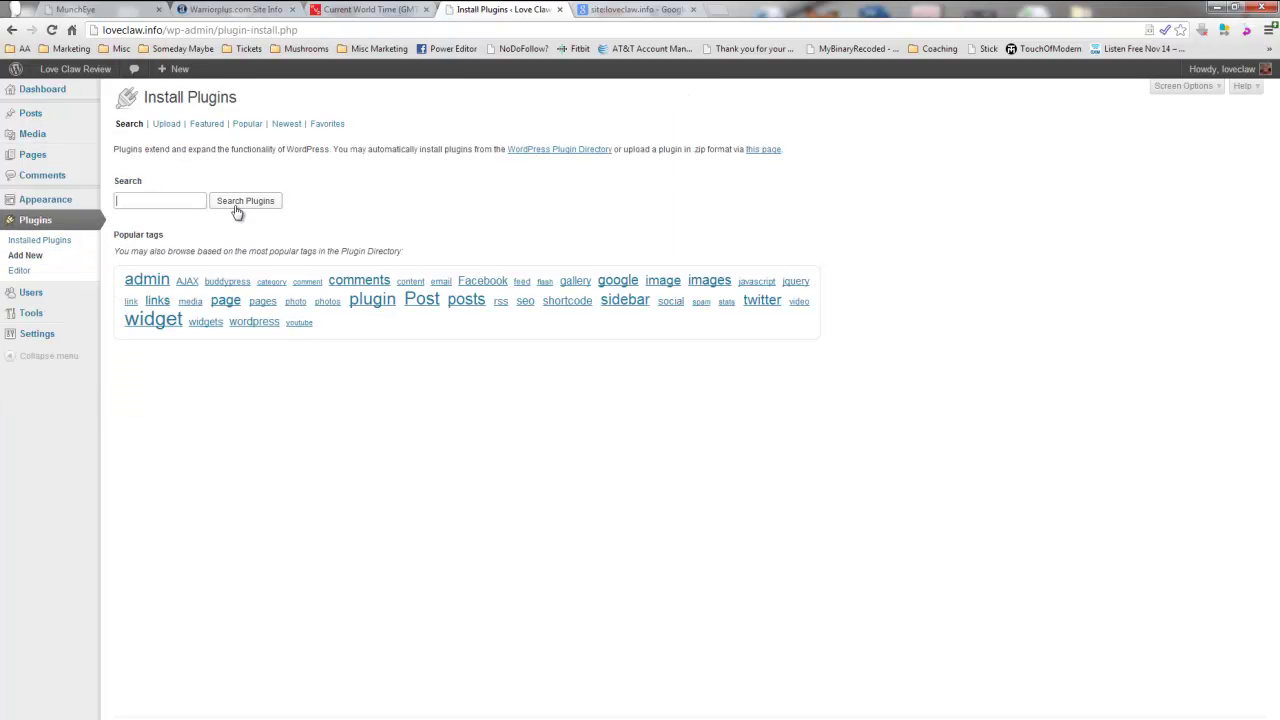
left_click(193, 205)
type("statpr")
left_click(174, 218)
left_click(256, 203)
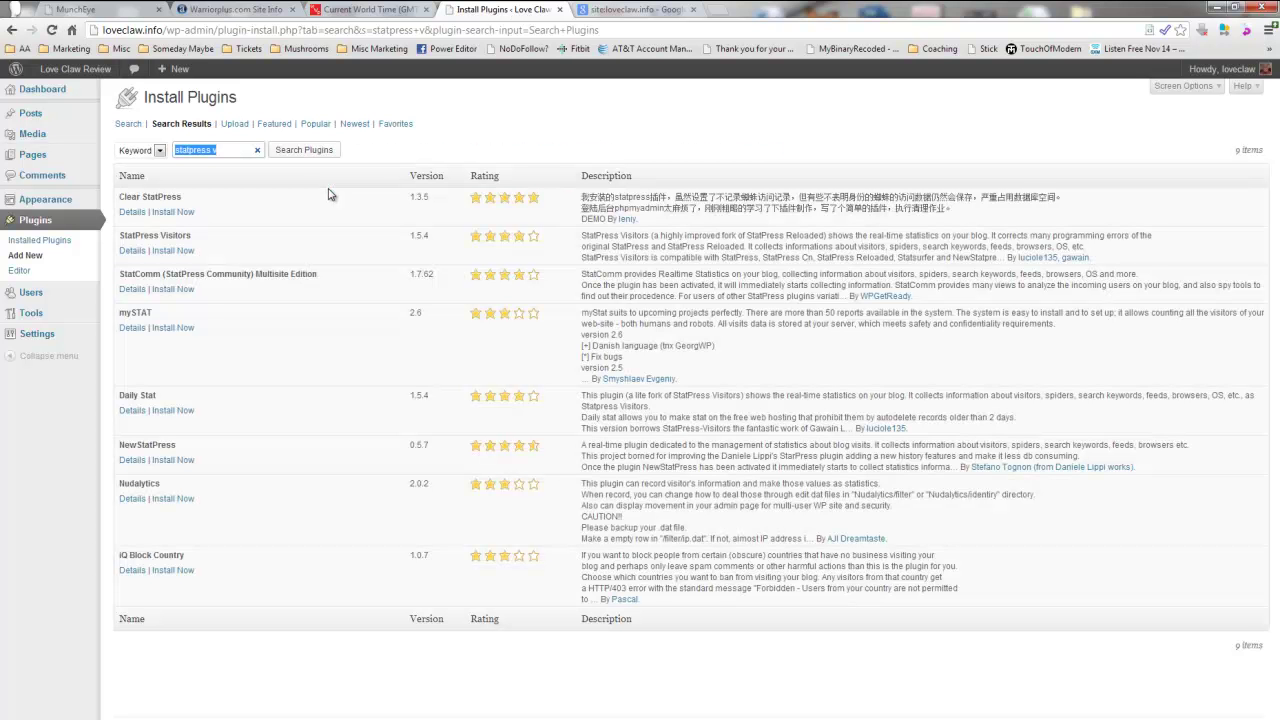
Step: Install the StatPress Visitors plugin from the search results and activate it
left_click(172, 251)
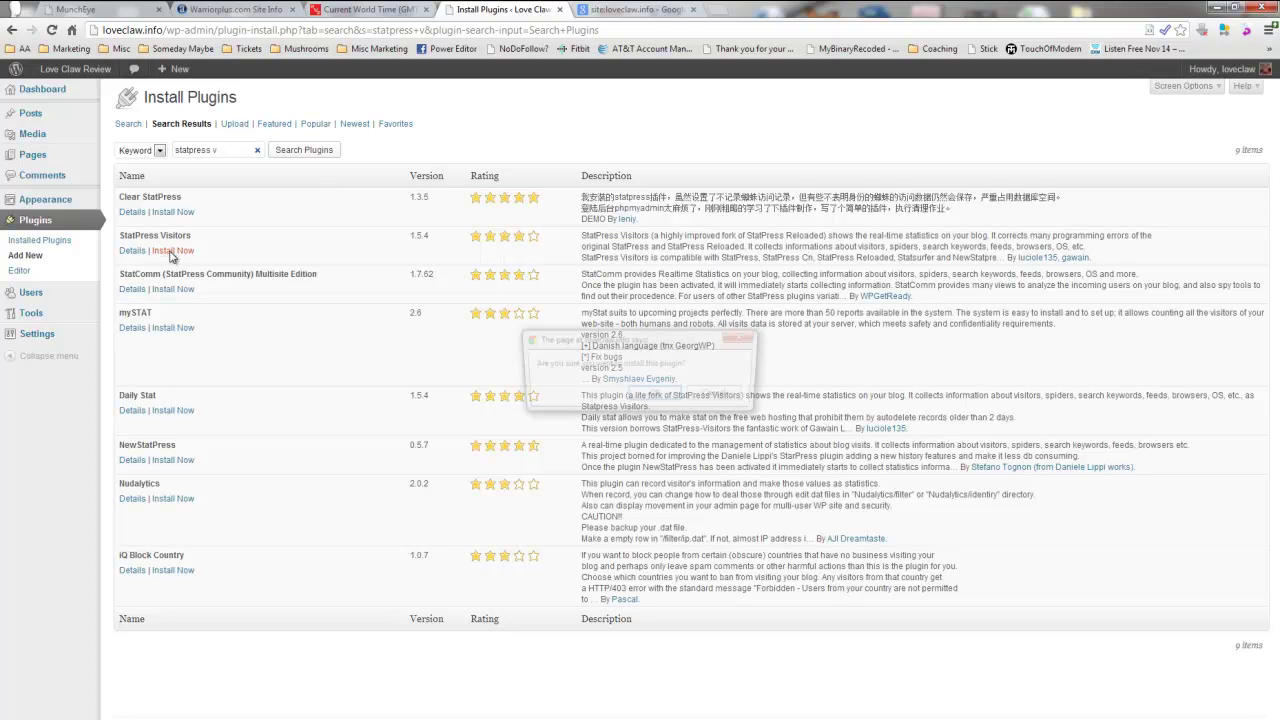
left_click(655, 396)
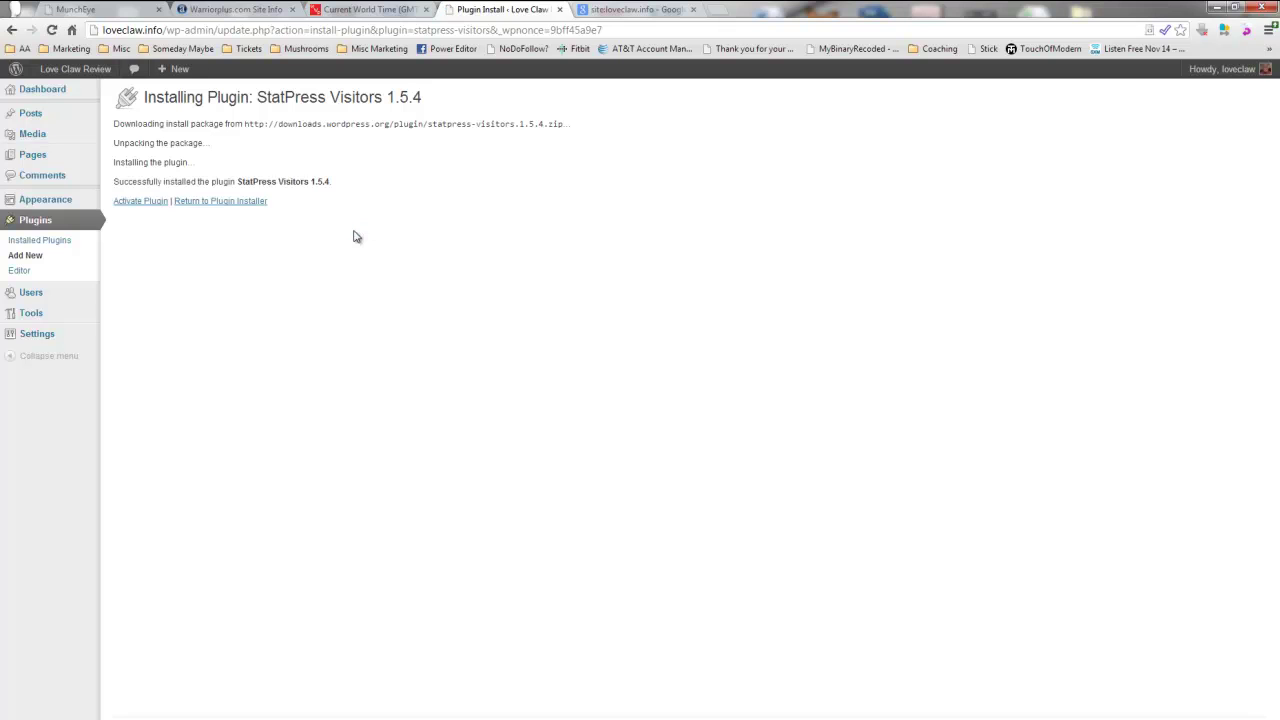
left_click(148, 201)
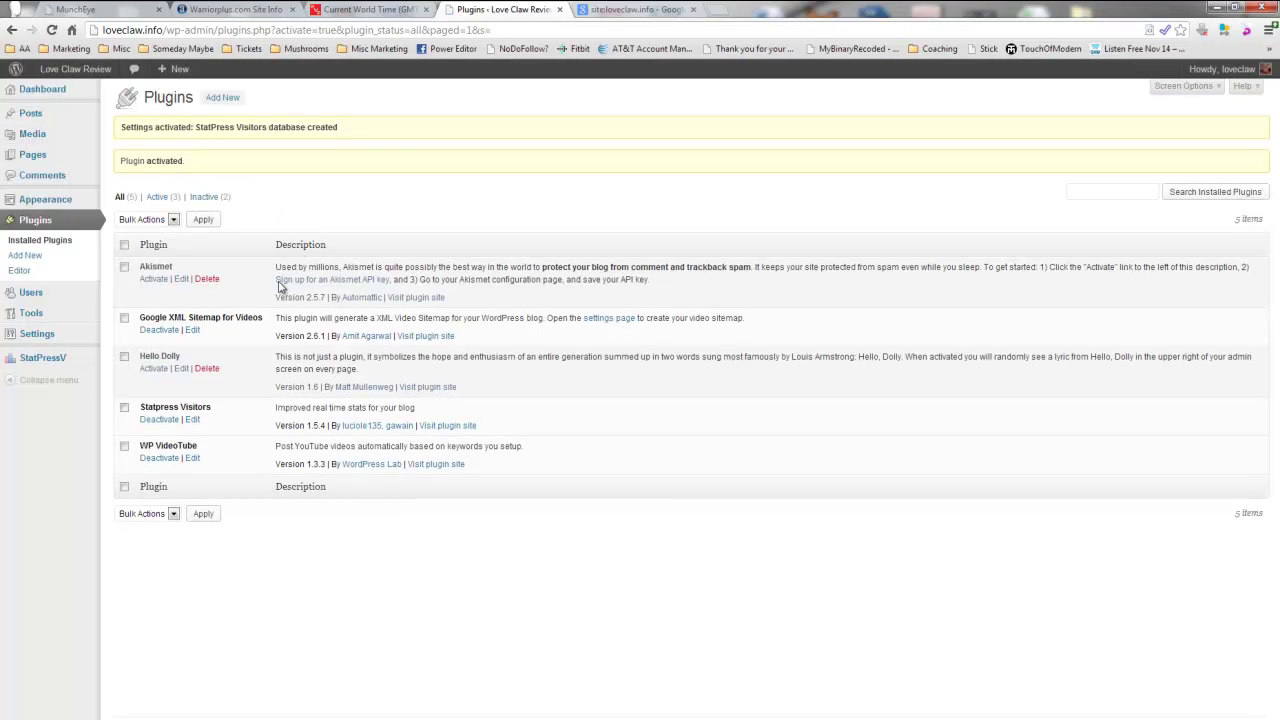
Step: Open the StatPress Visitors statistics overview and compare its clock with the current GMT time
left_click(52, 360)
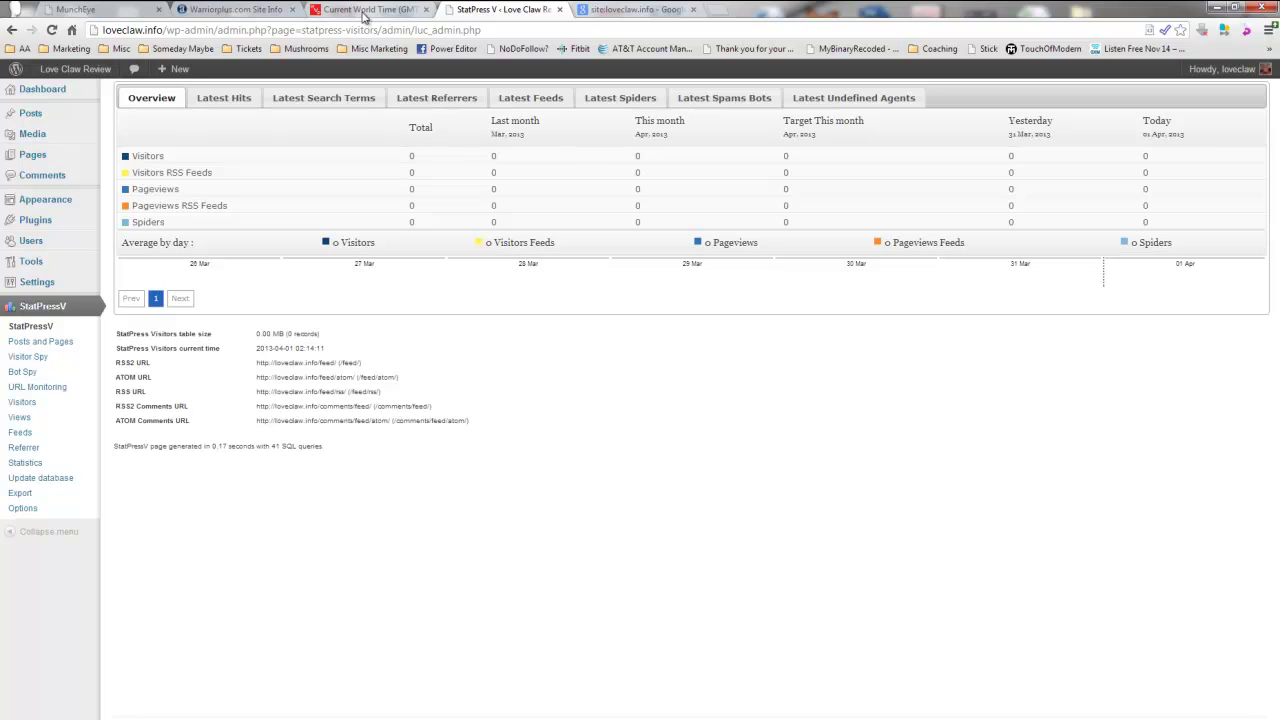
left_click(365, 12)
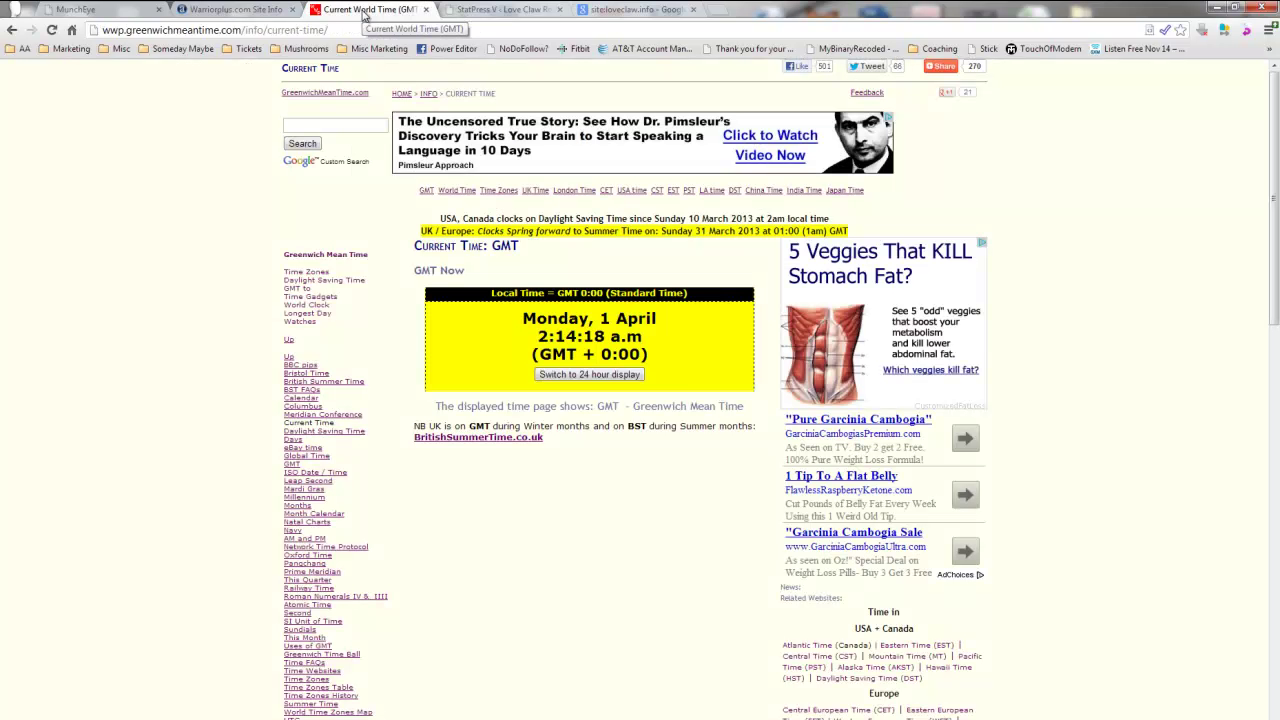
left_click(467, 12)
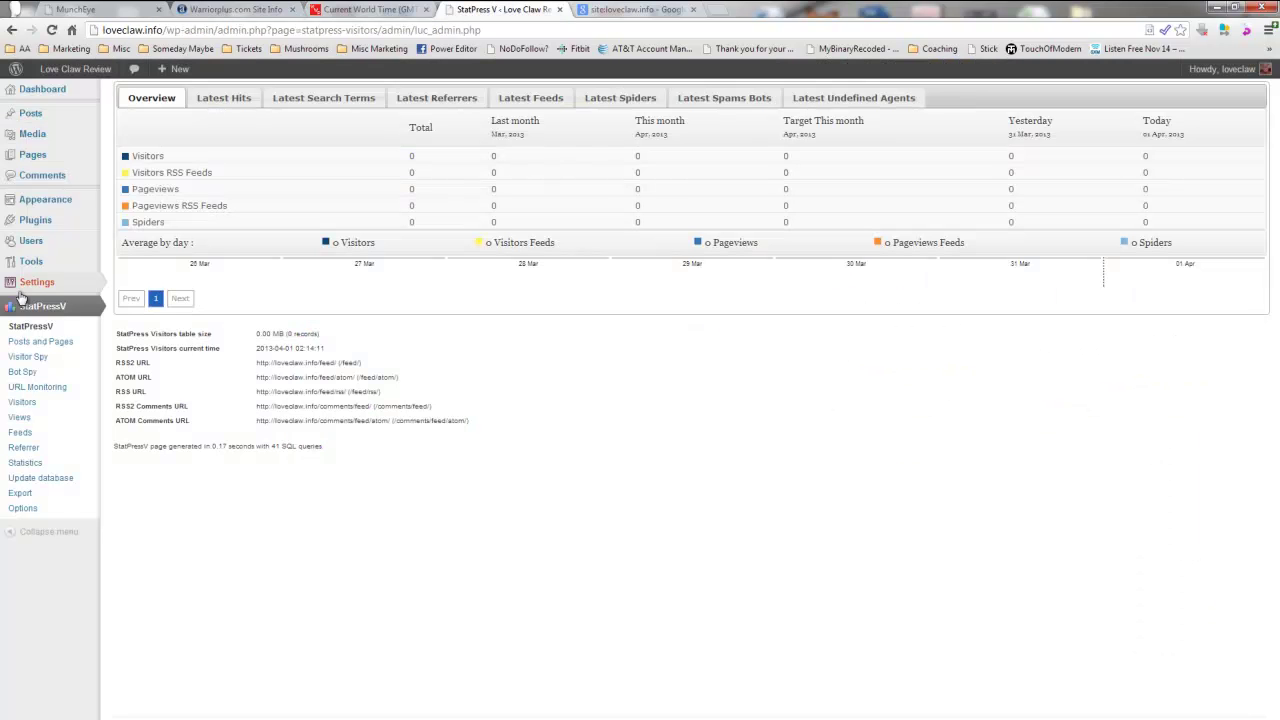
Step: Generate the XML video sitemap for the site with the option to include video length
mouse_move(50, 276)
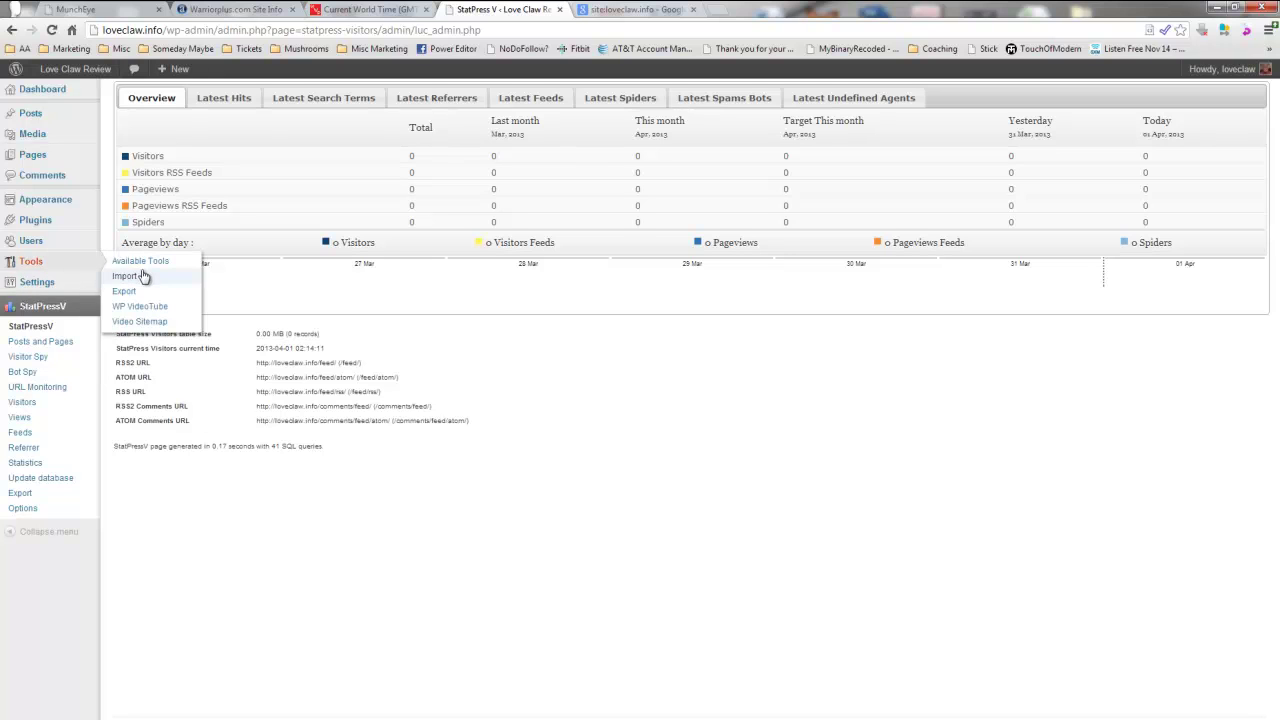
left_click(145, 323)
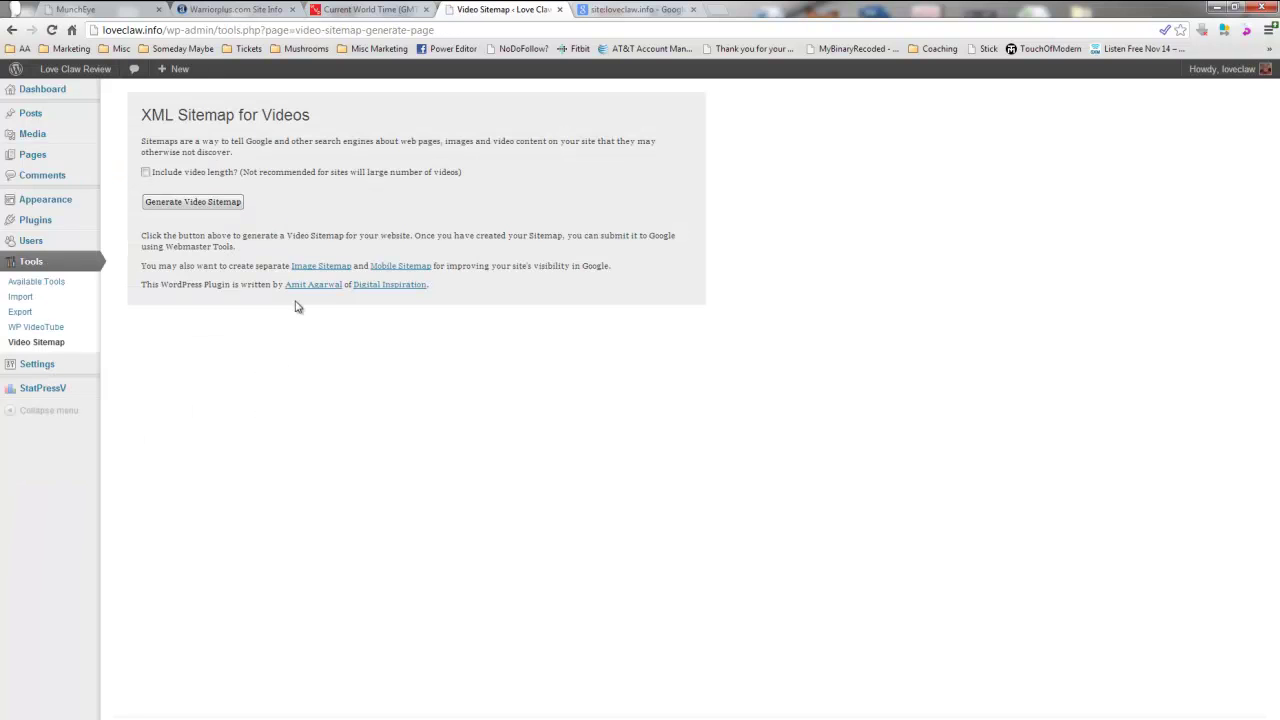
left_click(146, 172)
left_click(214, 206)
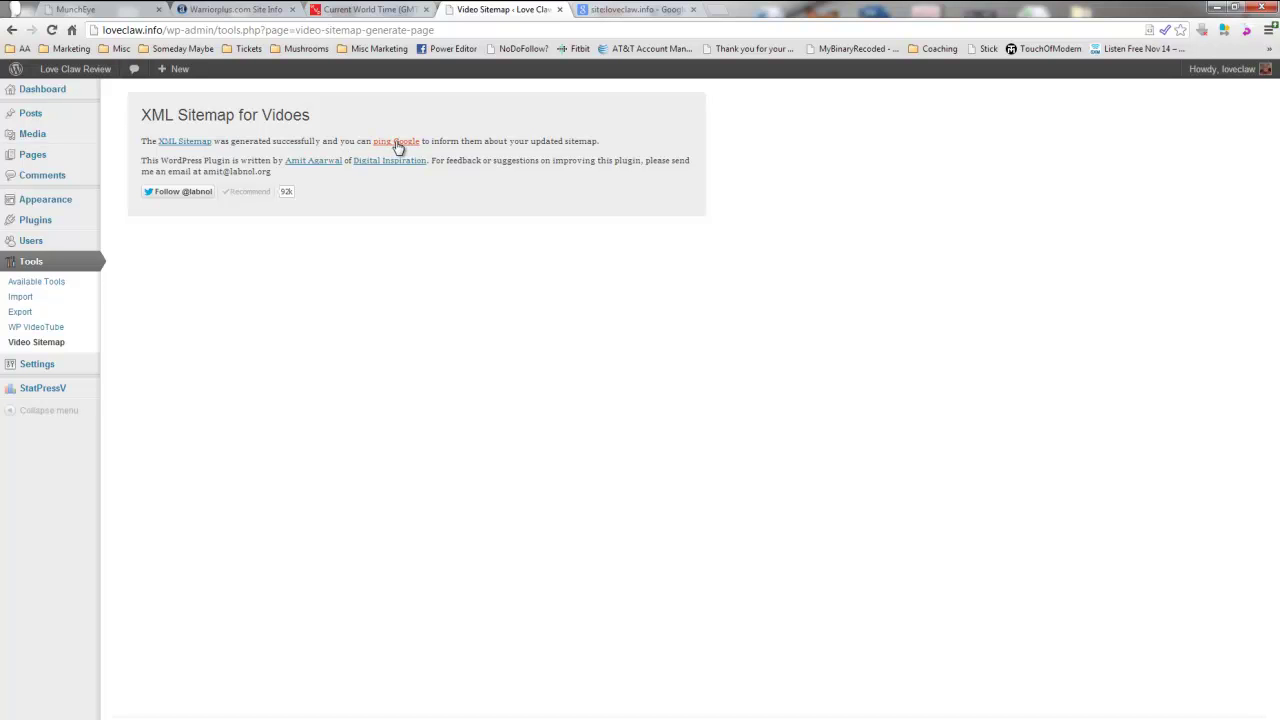
Step: Check the current GMT time and ping Google about the newly generated video sitemap
left_click(378, 12)
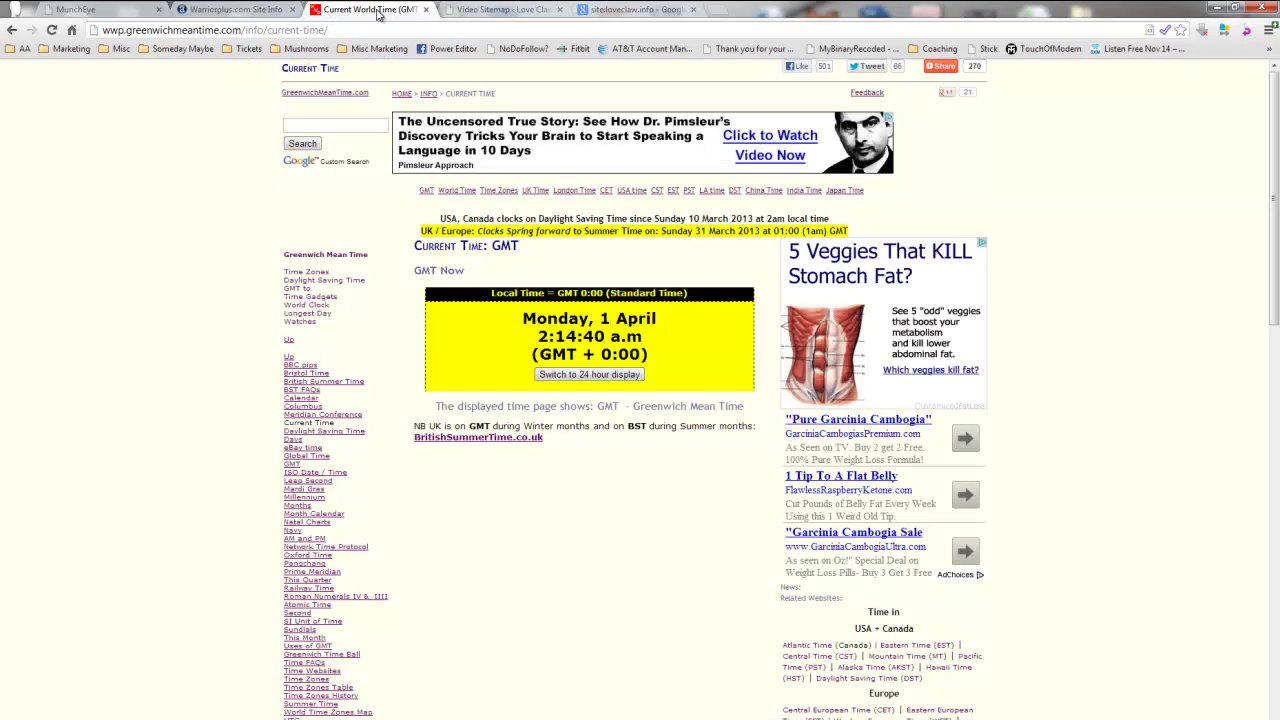
left_click(490, 10)
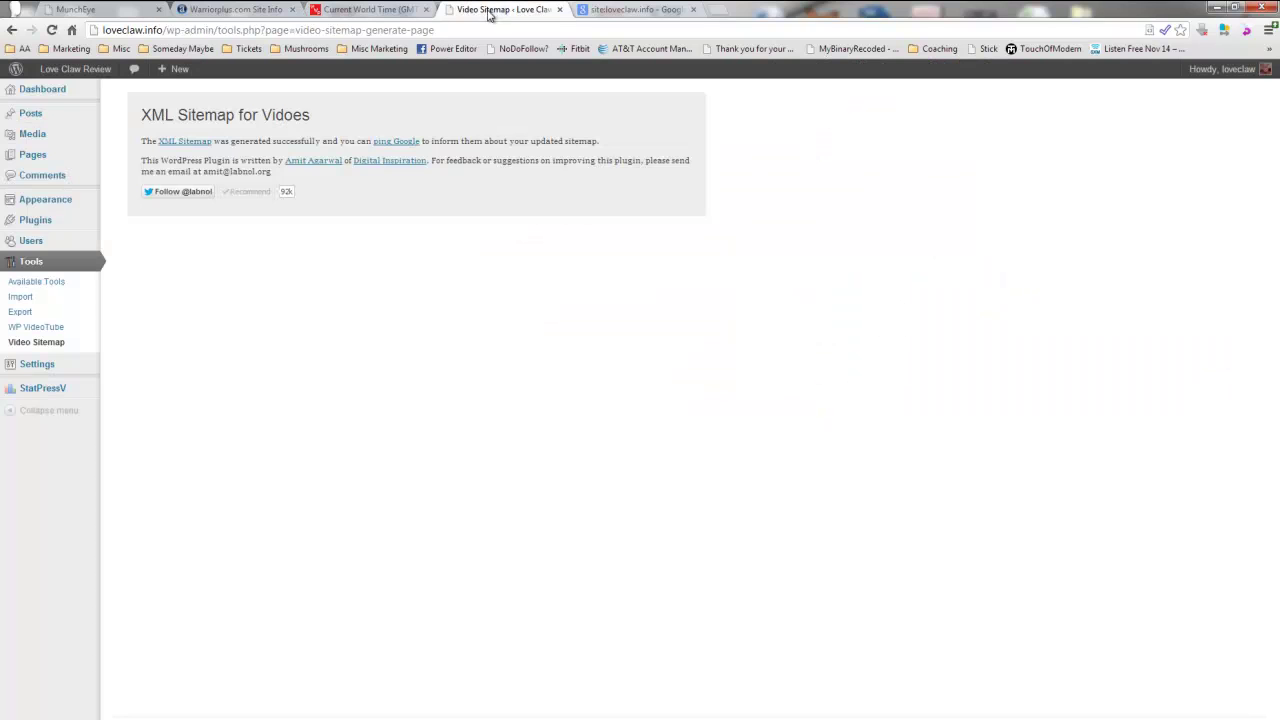
left_click(392, 148)
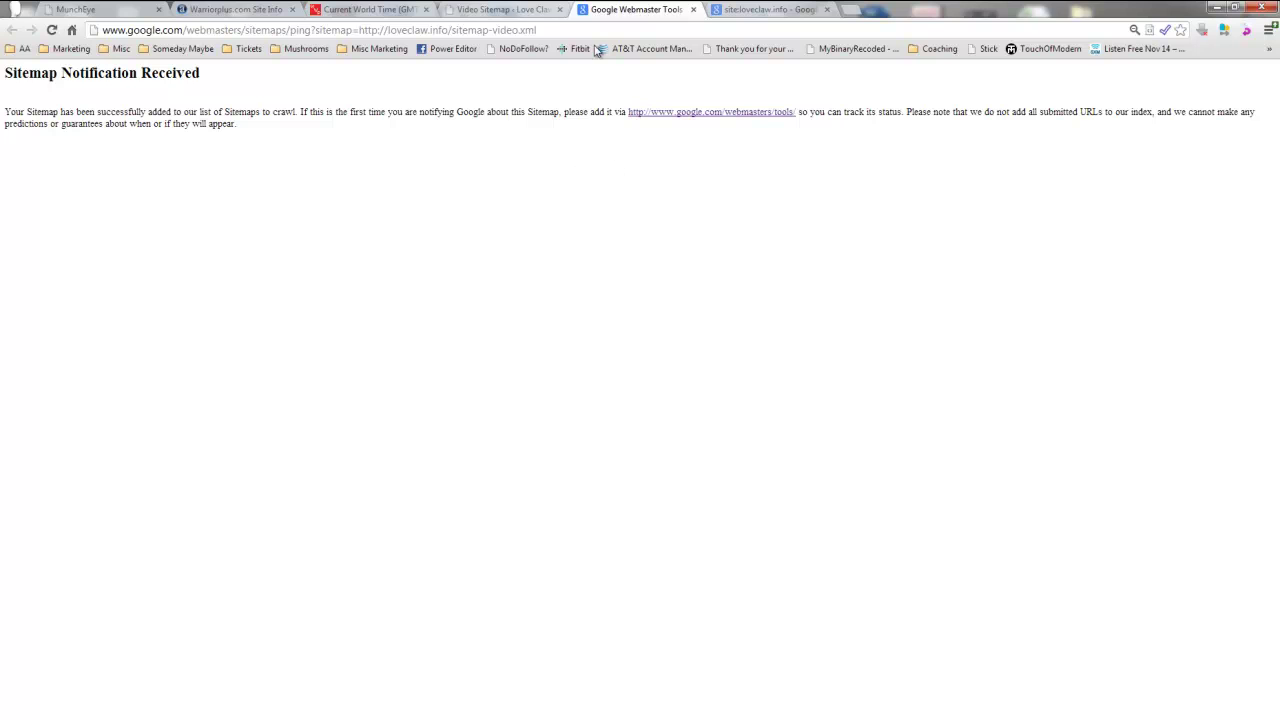
Step: Open the StatPress Visitors overview again and refresh it to check for spider visits after the Google ping
left_click(481, 14)
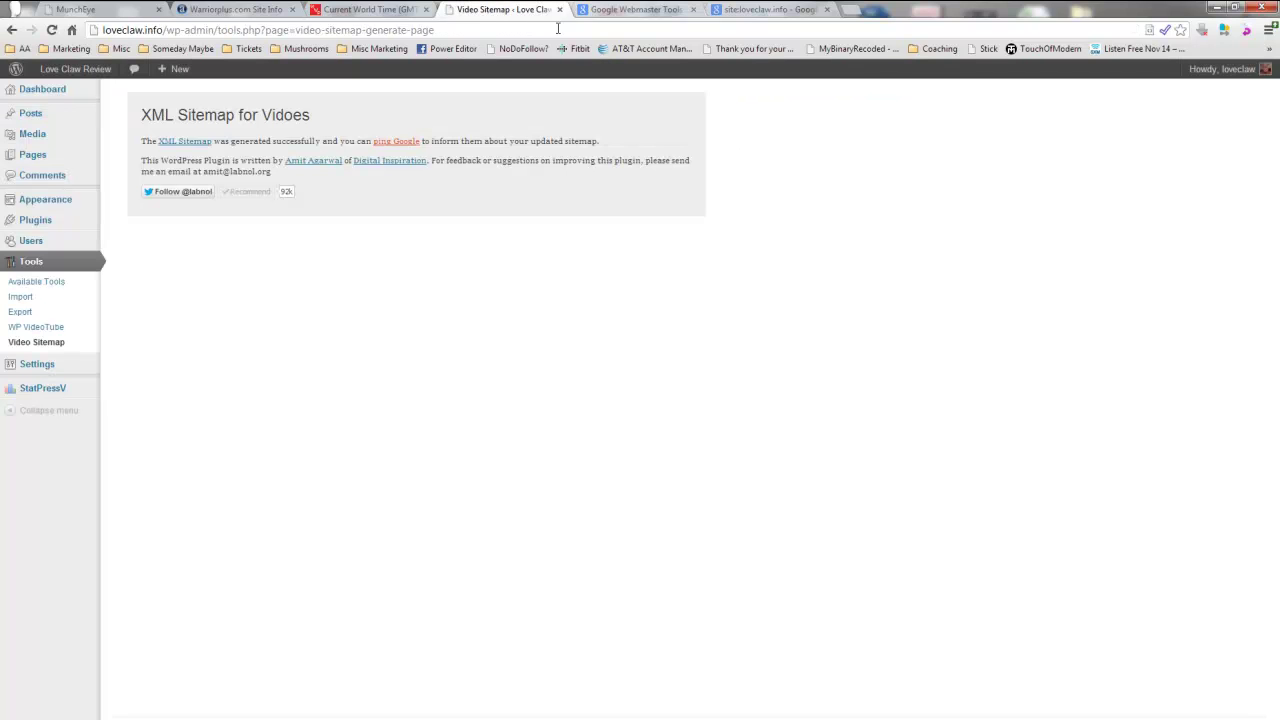
mouse_move(46, 389)
left_click(143, 383)
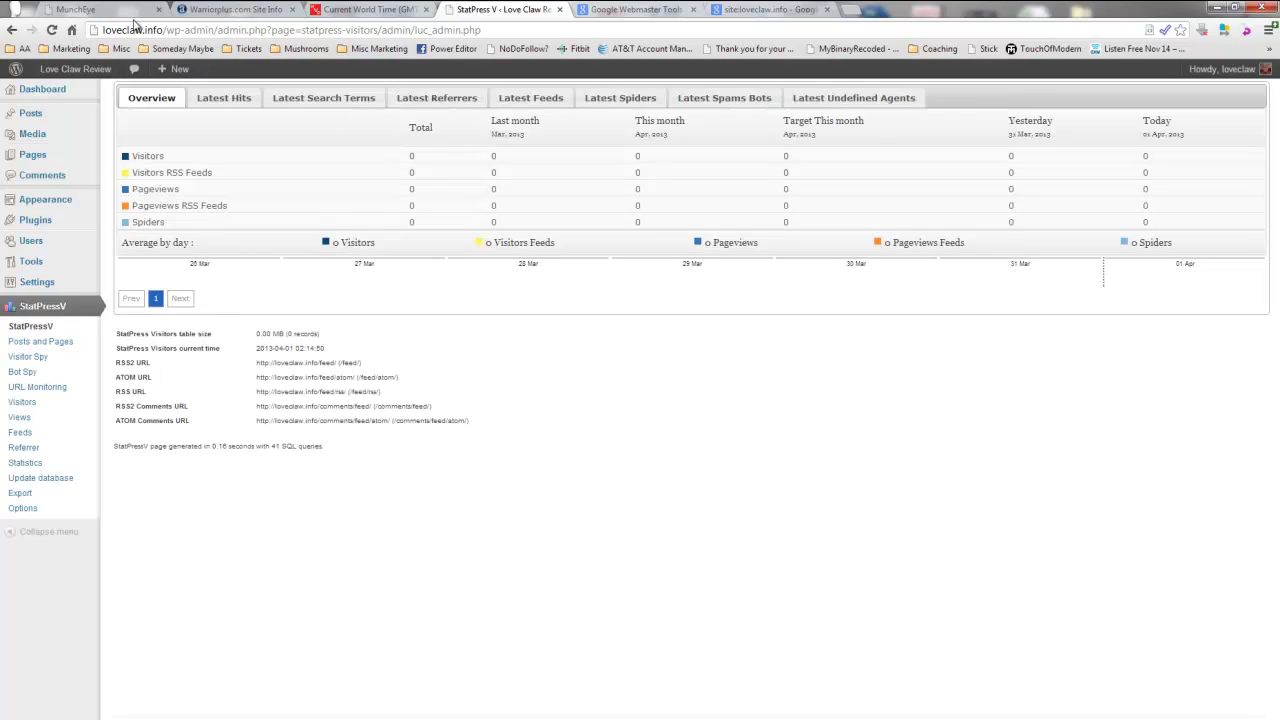
left_click(52, 31)
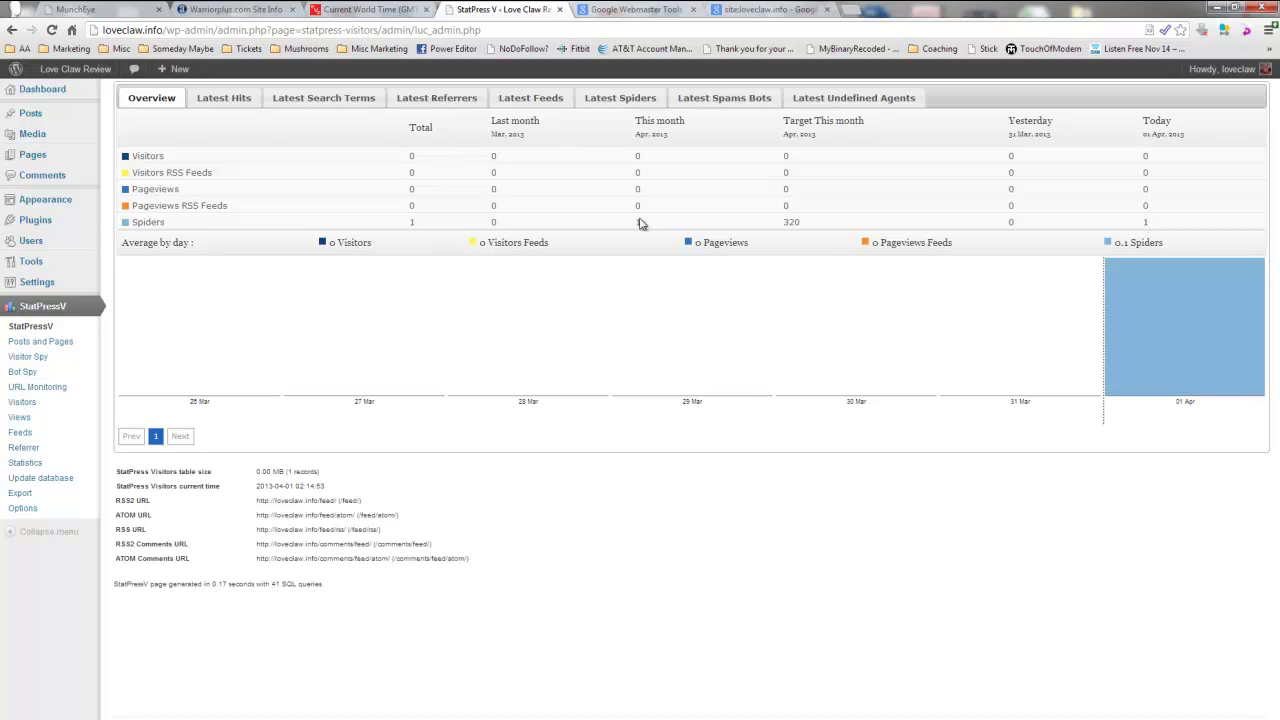
Step: Check the current GMT time and repeatedly refresh the StatPress Visitors overview to track the spider count after the ping
double_click(412, 222)
left_click(345, 10)
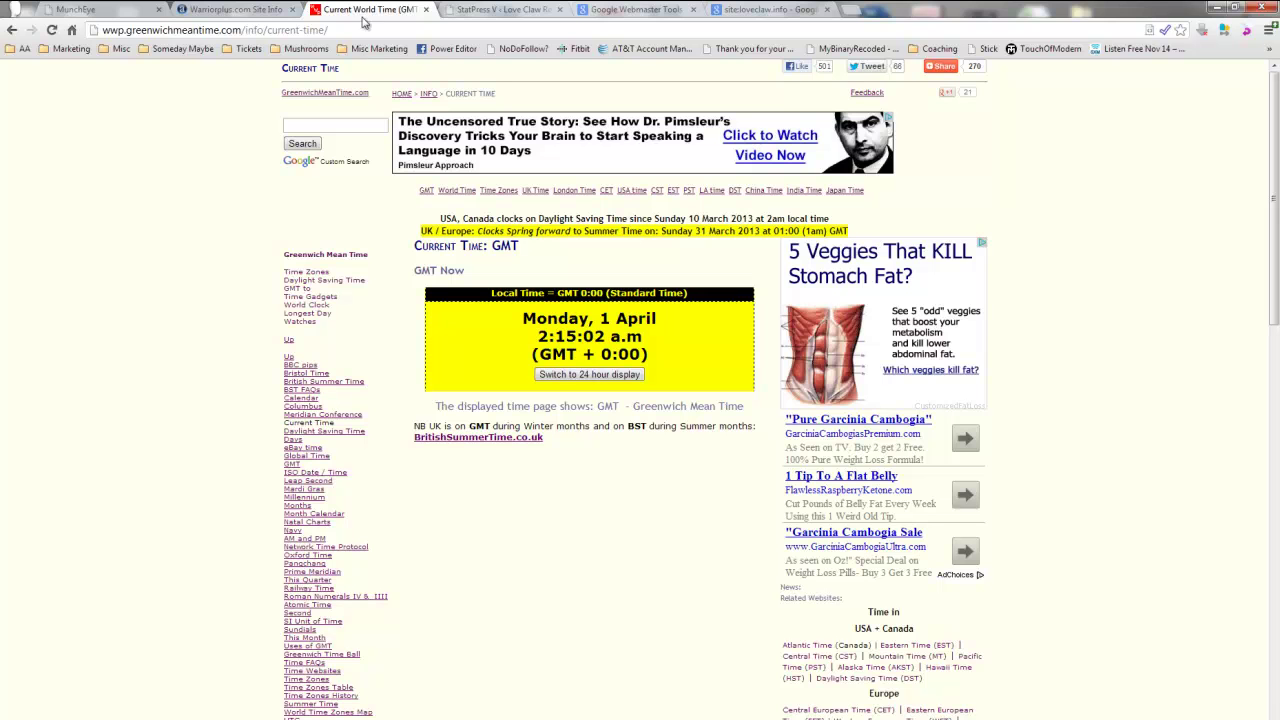
left_click(495, 10)
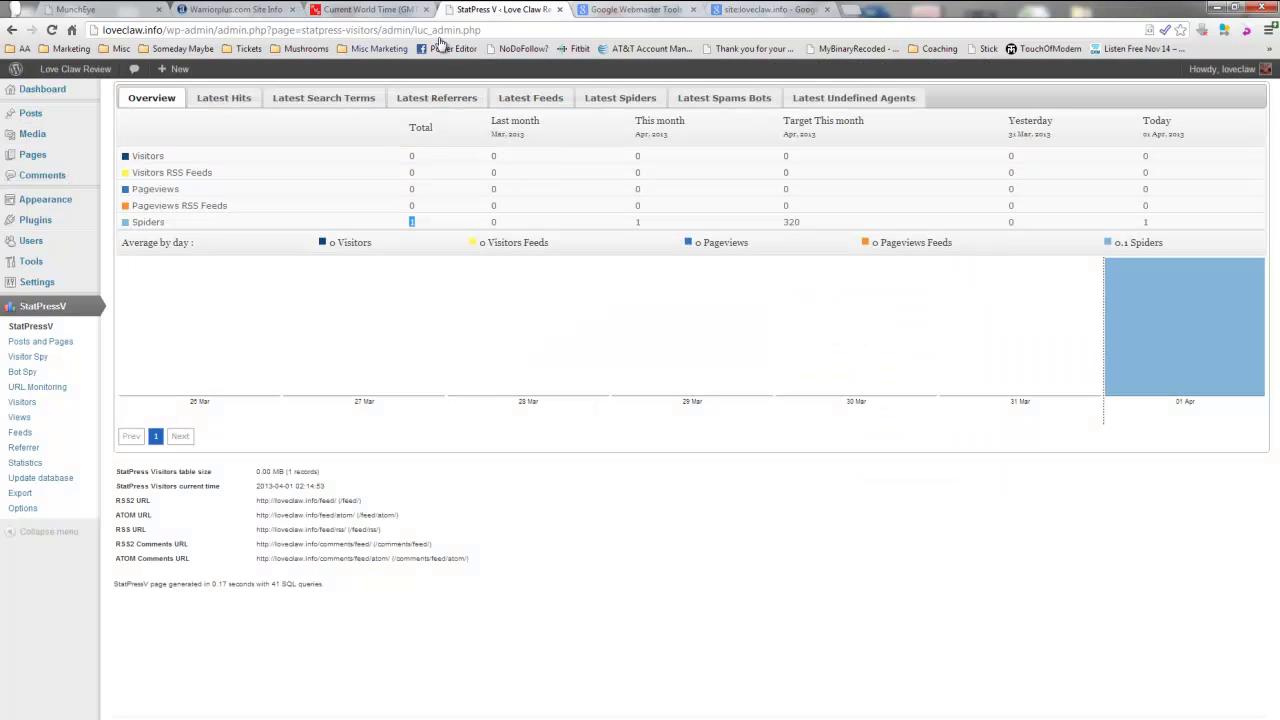
left_click(52, 31)
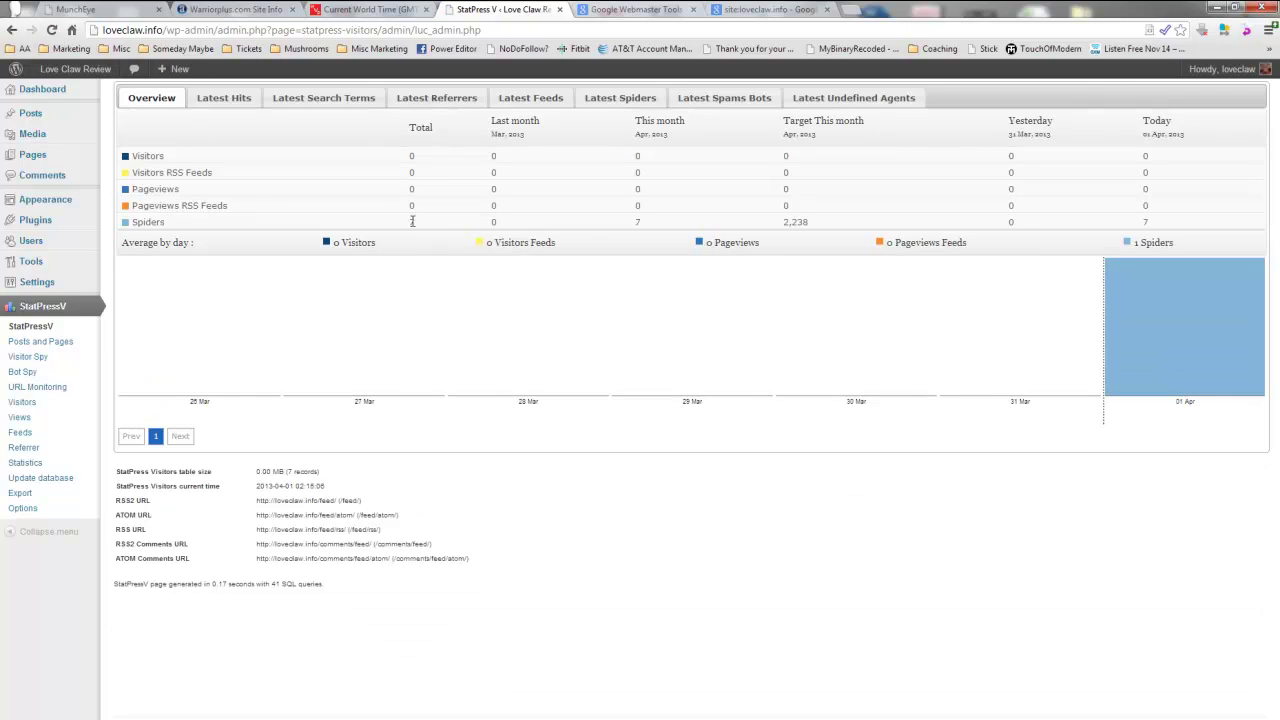
left_click(52, 30)
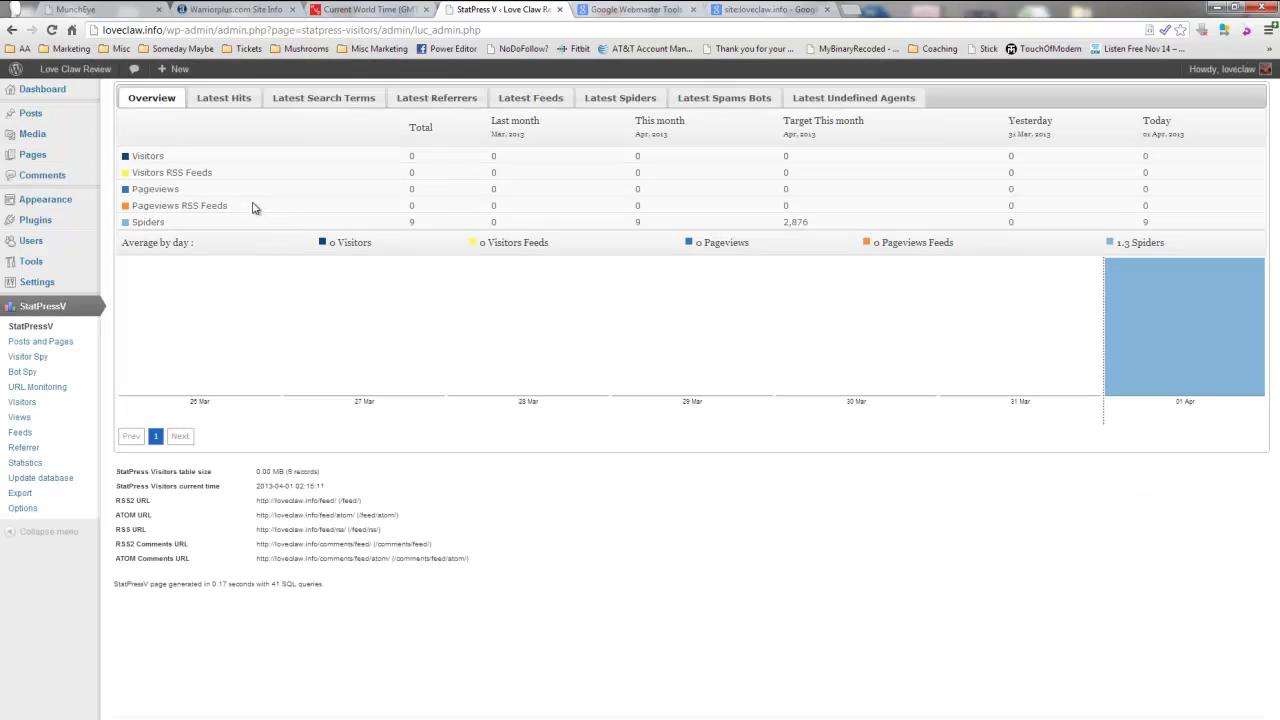
left_click(52, 31)
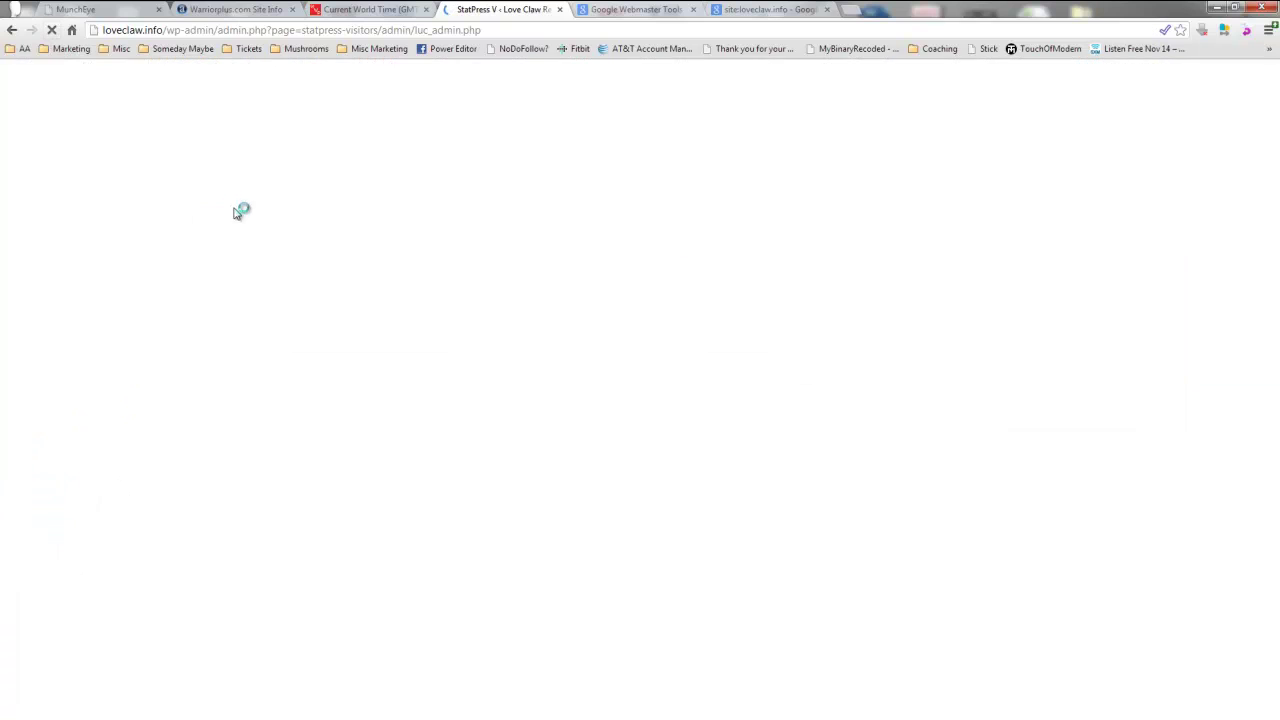
Step: Search Google for site:loveclaw.info to review the site's indexed pages, checking the current GMT time before and after the search
left_click(358, 11)
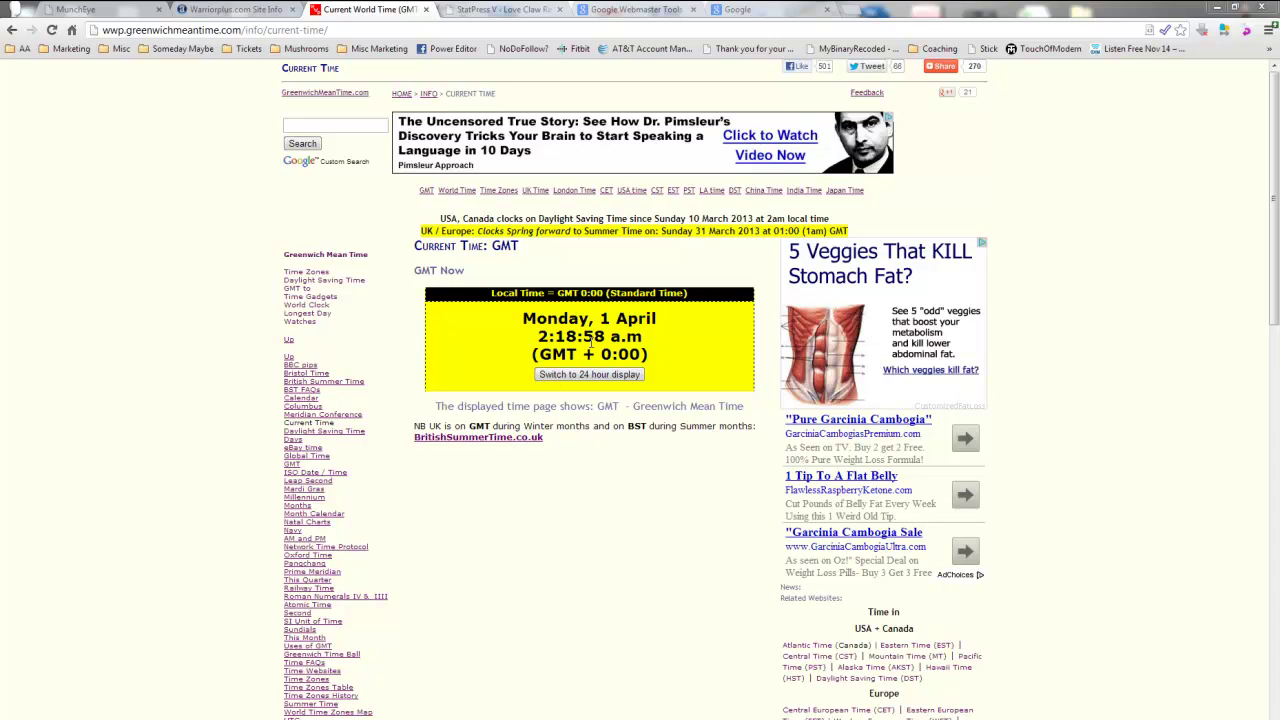
left_click(758, 12)
type("site:")
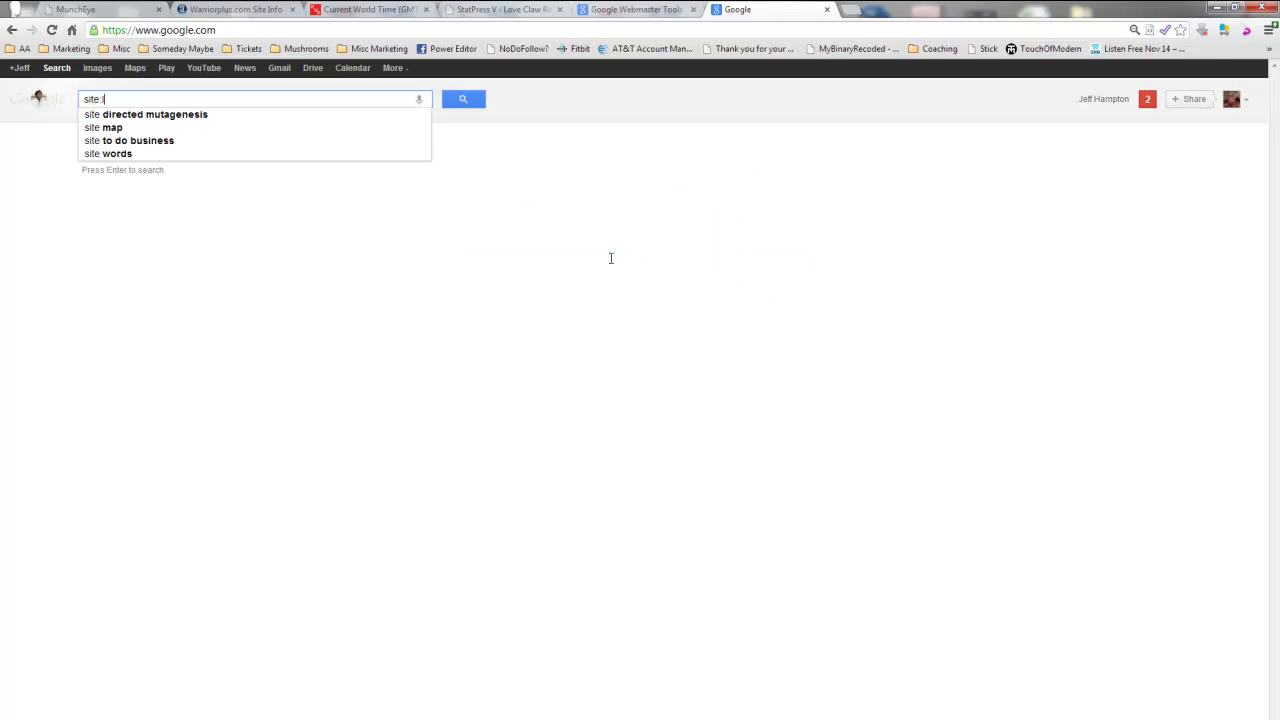
type(" lovecla")
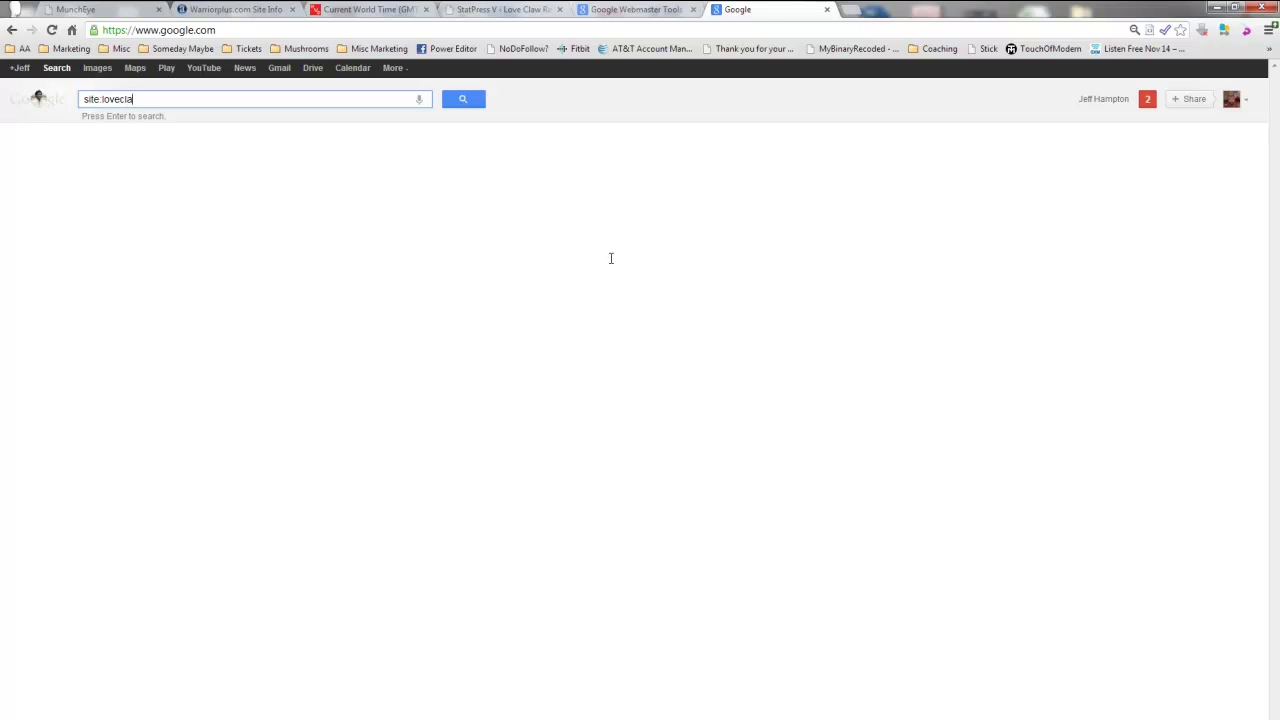
type("w.info")
key("Return")
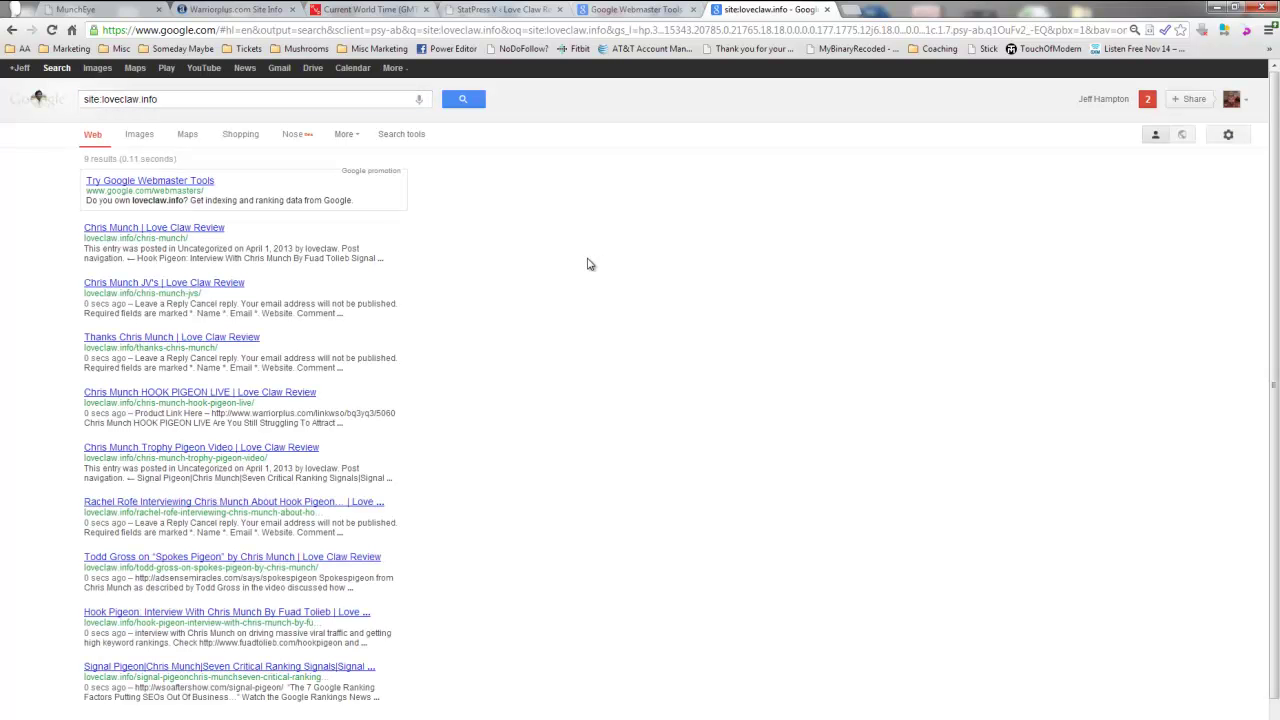
scroll(428, 289, "down", 1)
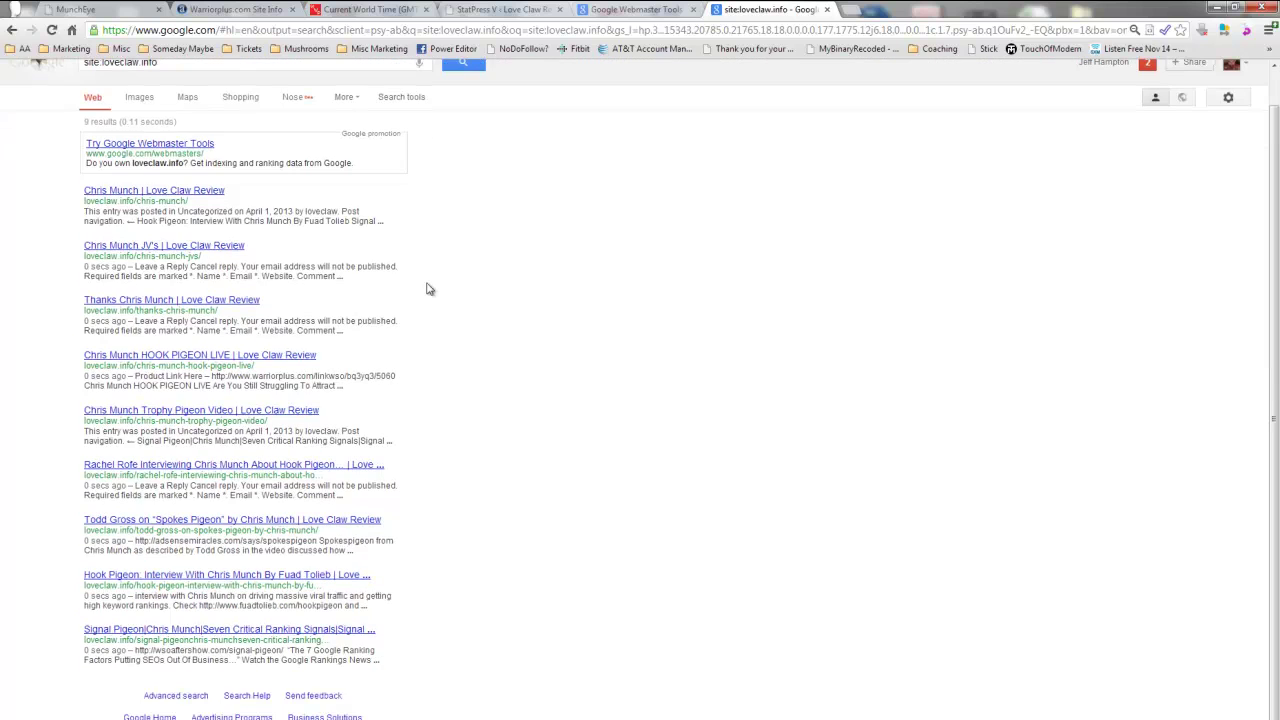
scroll(428, 289, "up", 1)
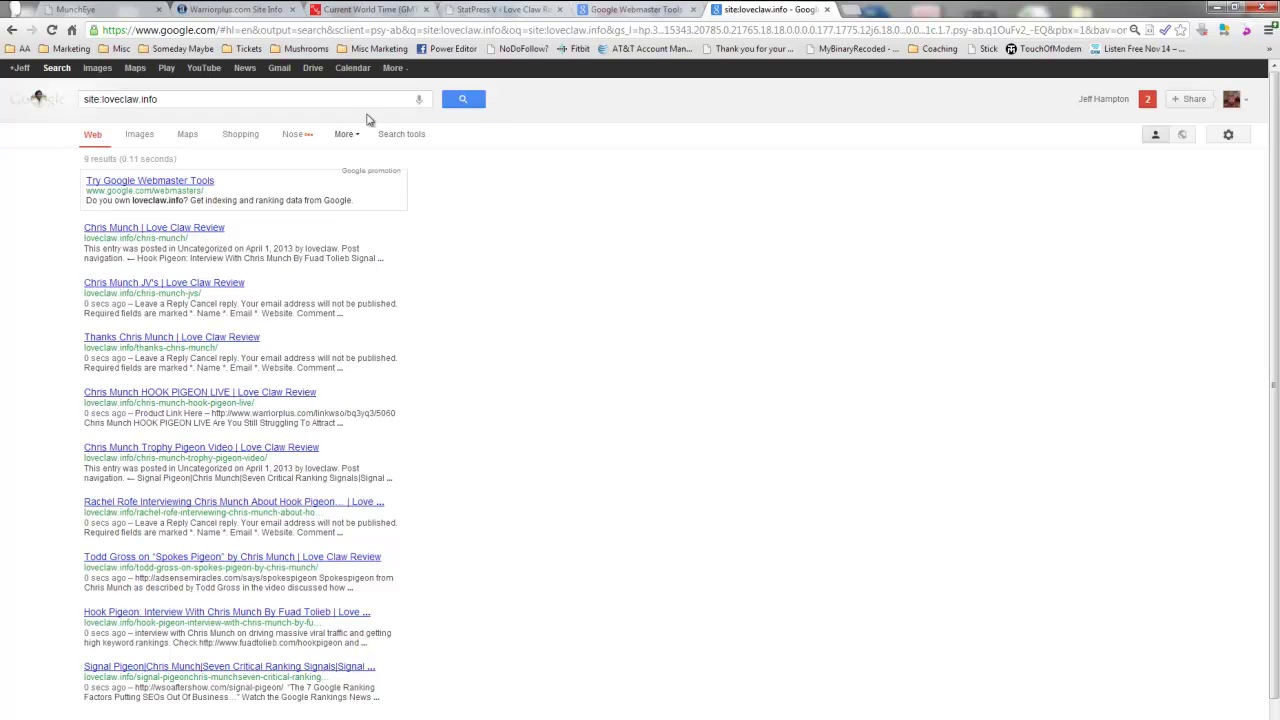
left_click(360, 10)
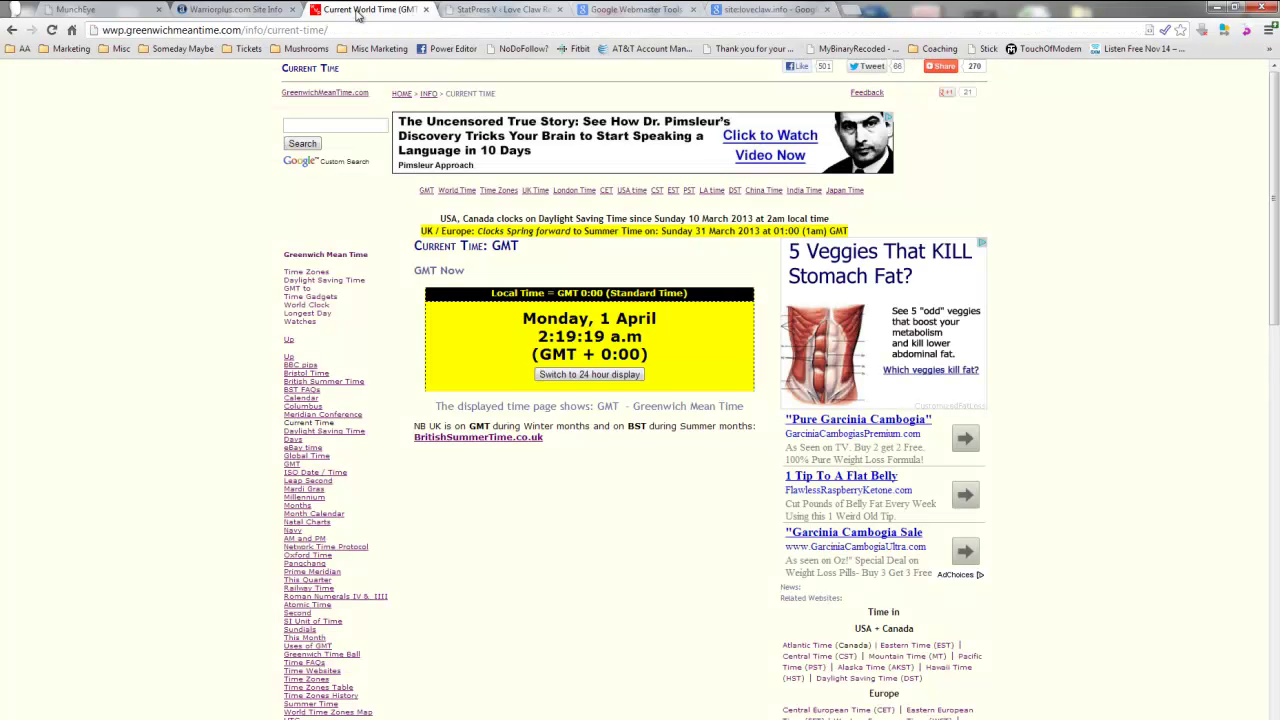
left_click(735, 10)
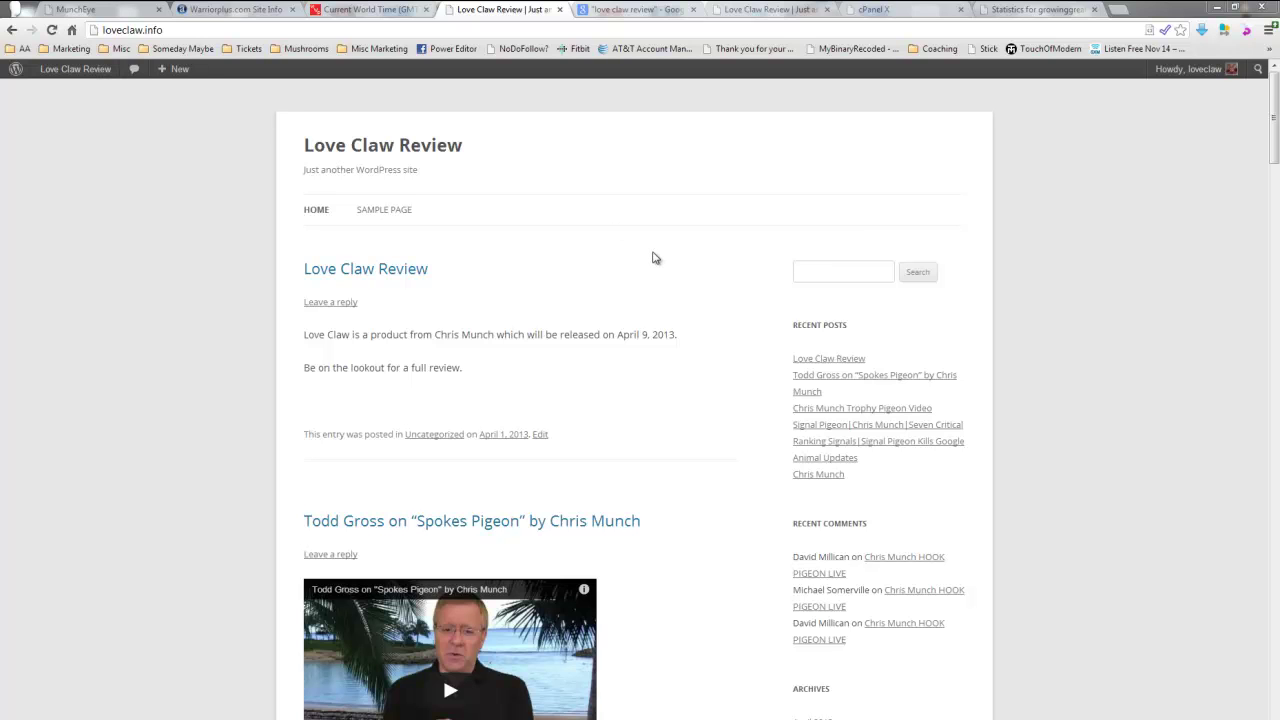
Step: Review the posts on the Love Claw Review home page, highlighting the link in the Spokes Pigeon video's description
scroll(693, 266, "down", 4)
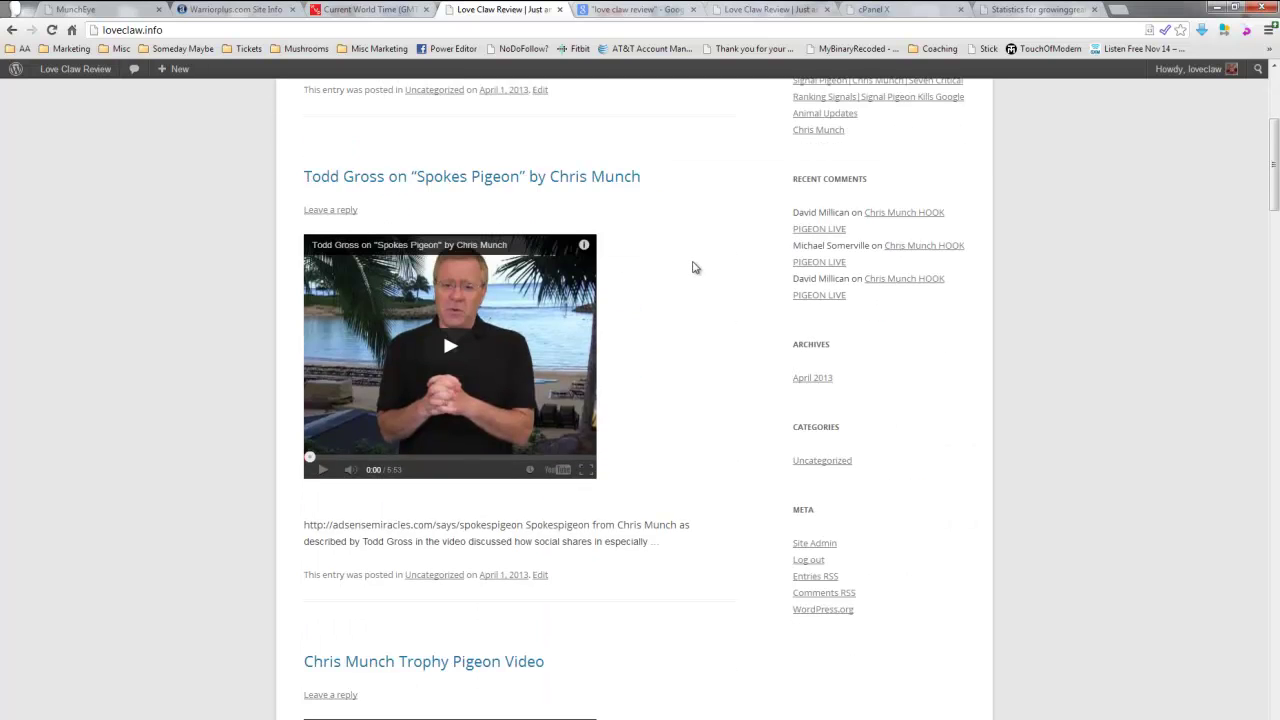
scroll(695, 267, "down", 2)
left_click_drag(523, 388, 300, 390)
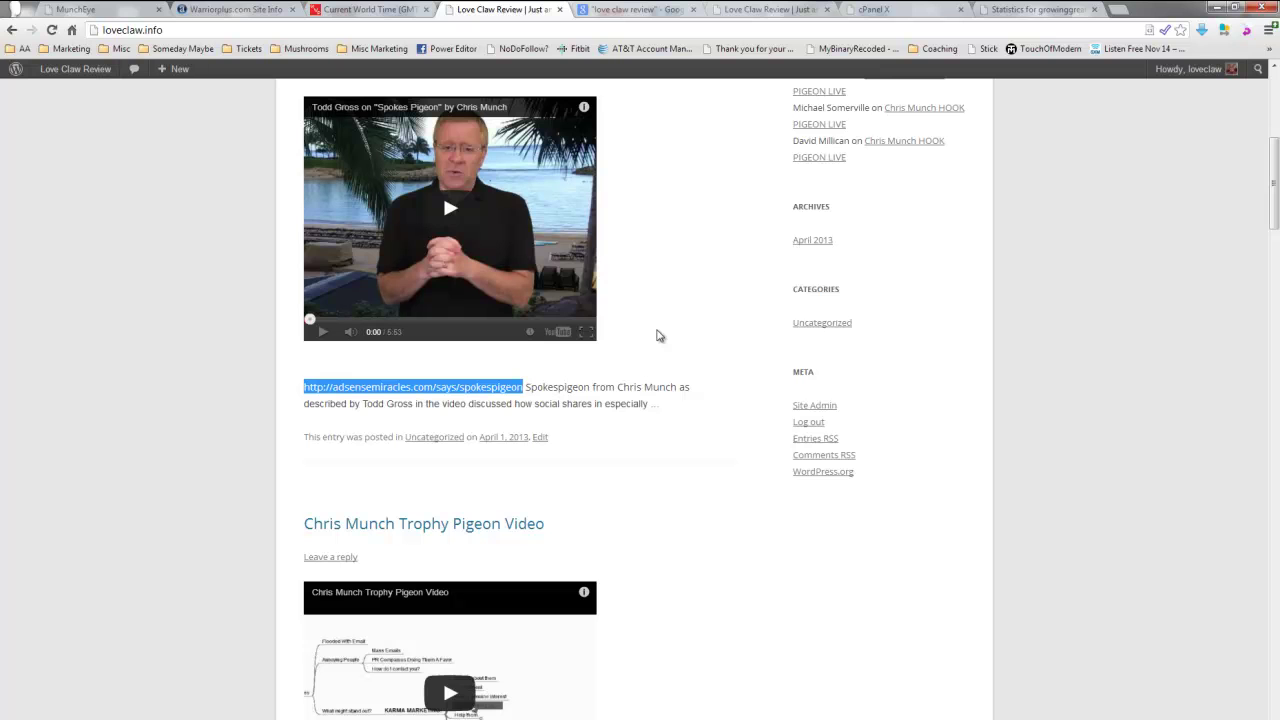
scroll(659, 336, "down", 5)
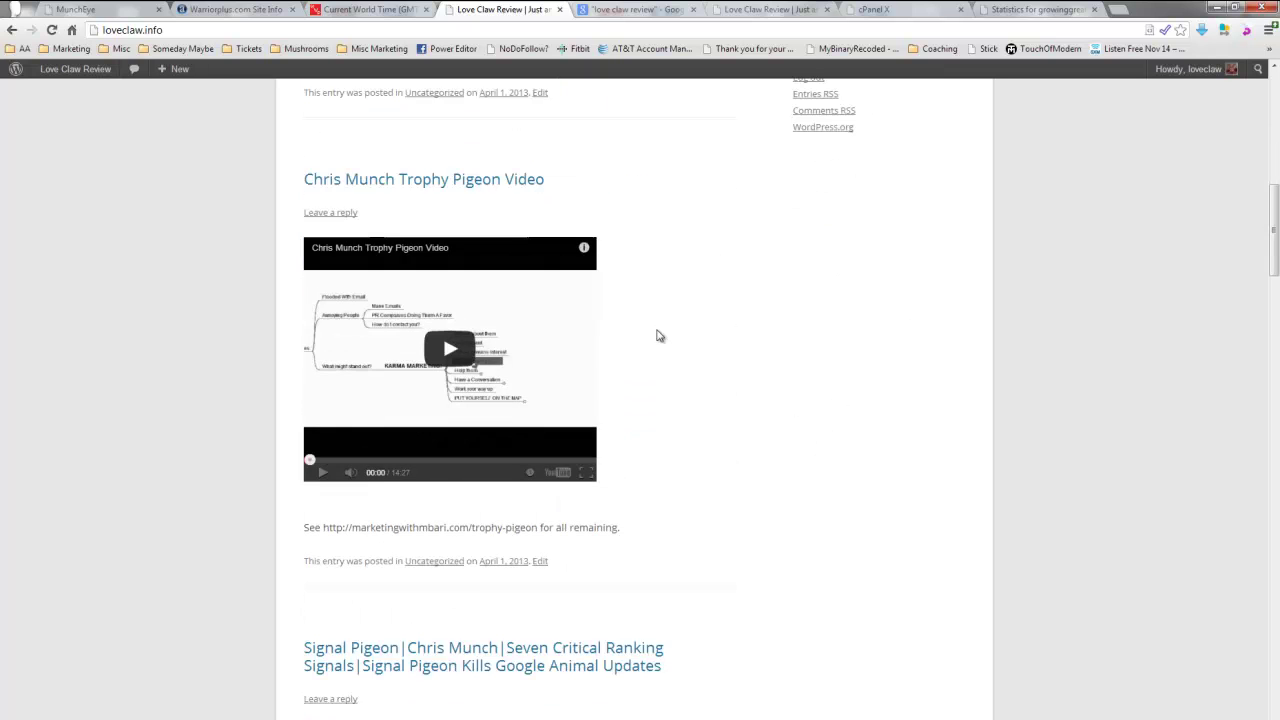
scroll(659, 336, "up", 3)
scroll(659, 336, "up", 8)
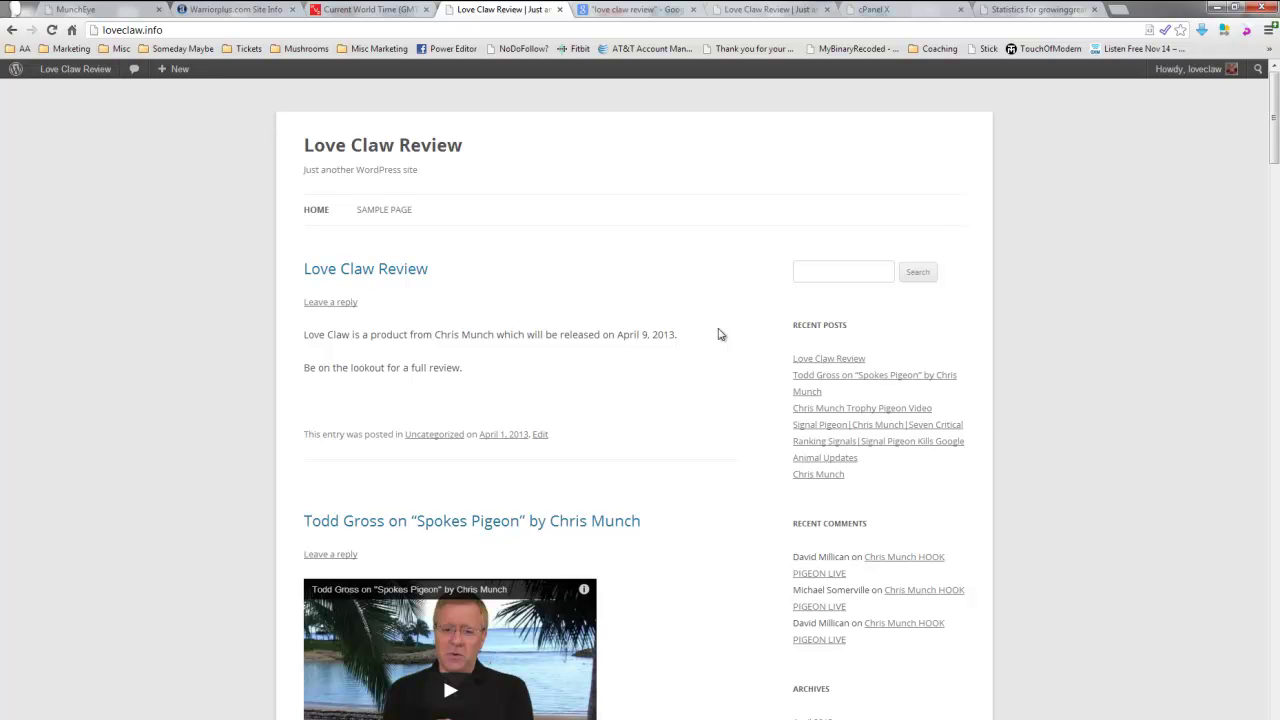
Step: Open the July 2012 statistics for growinggreatmarijuana.org and examine the monthly history and the daily visits, especially 02 Jul 2012
mouse_move(75, 69)
key("ctrl+9")
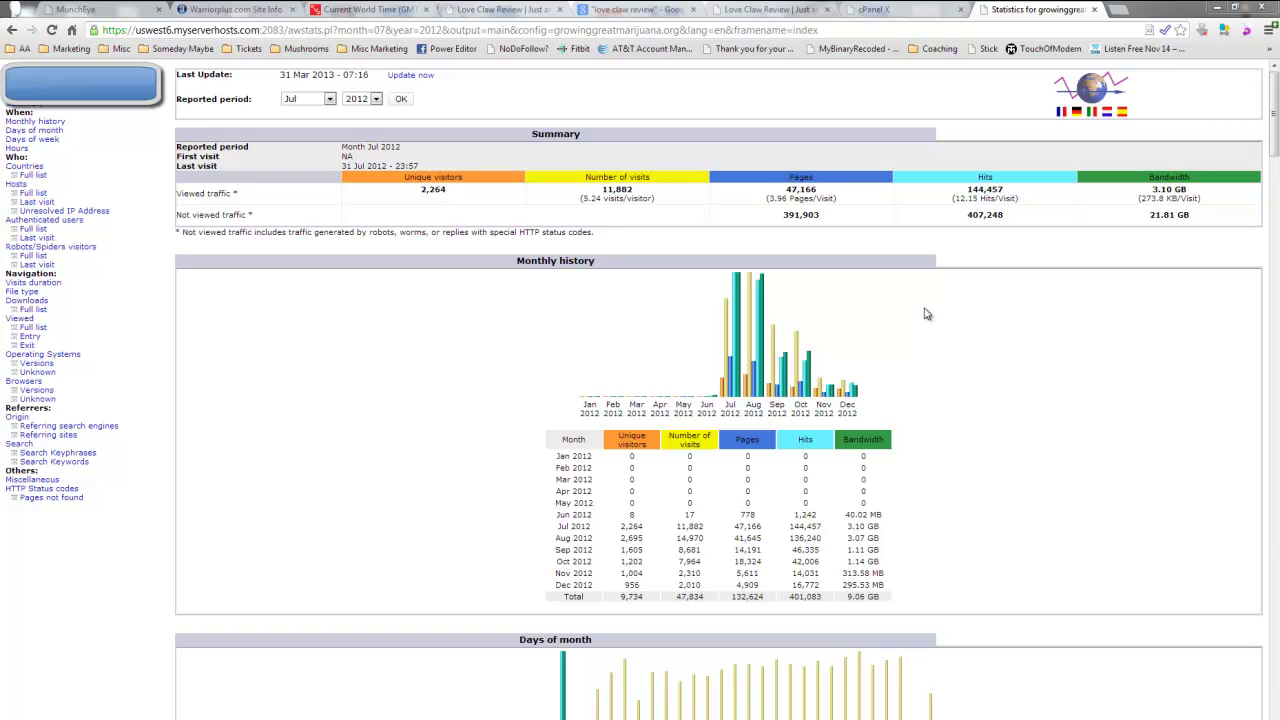
scroll(945, 318, "down", 3)
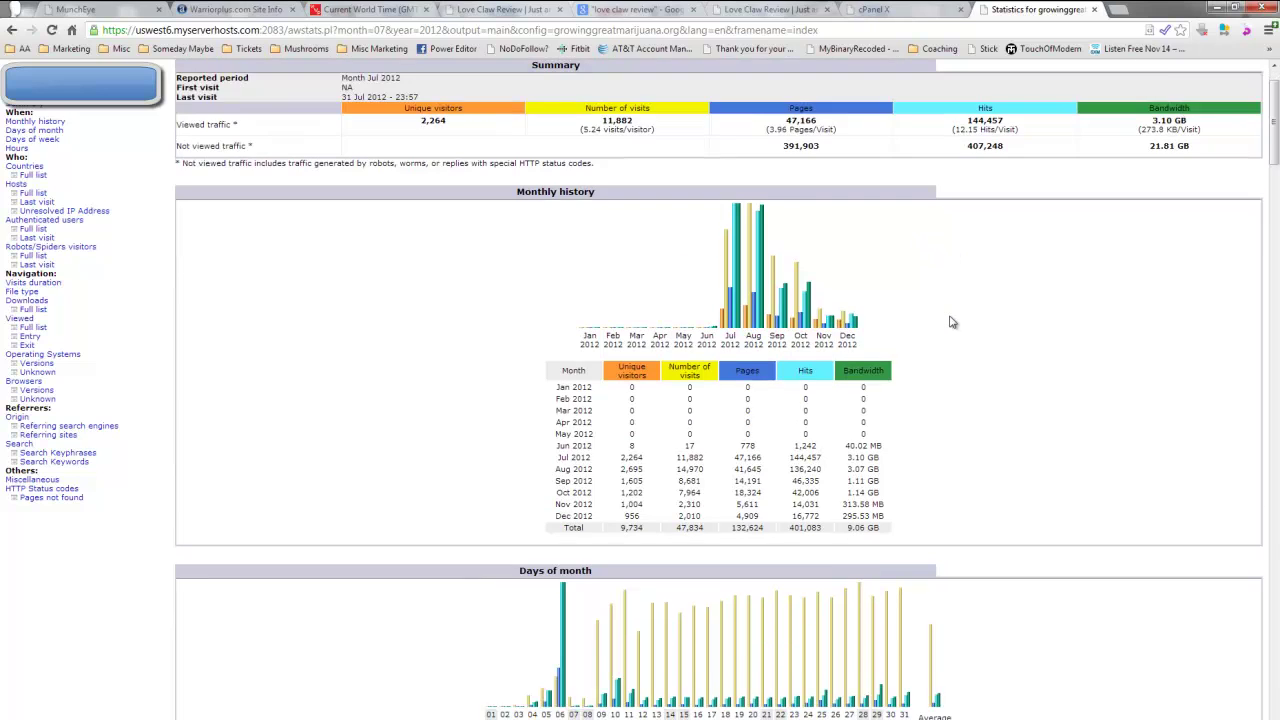
scroll(952, 322, "down", 4)
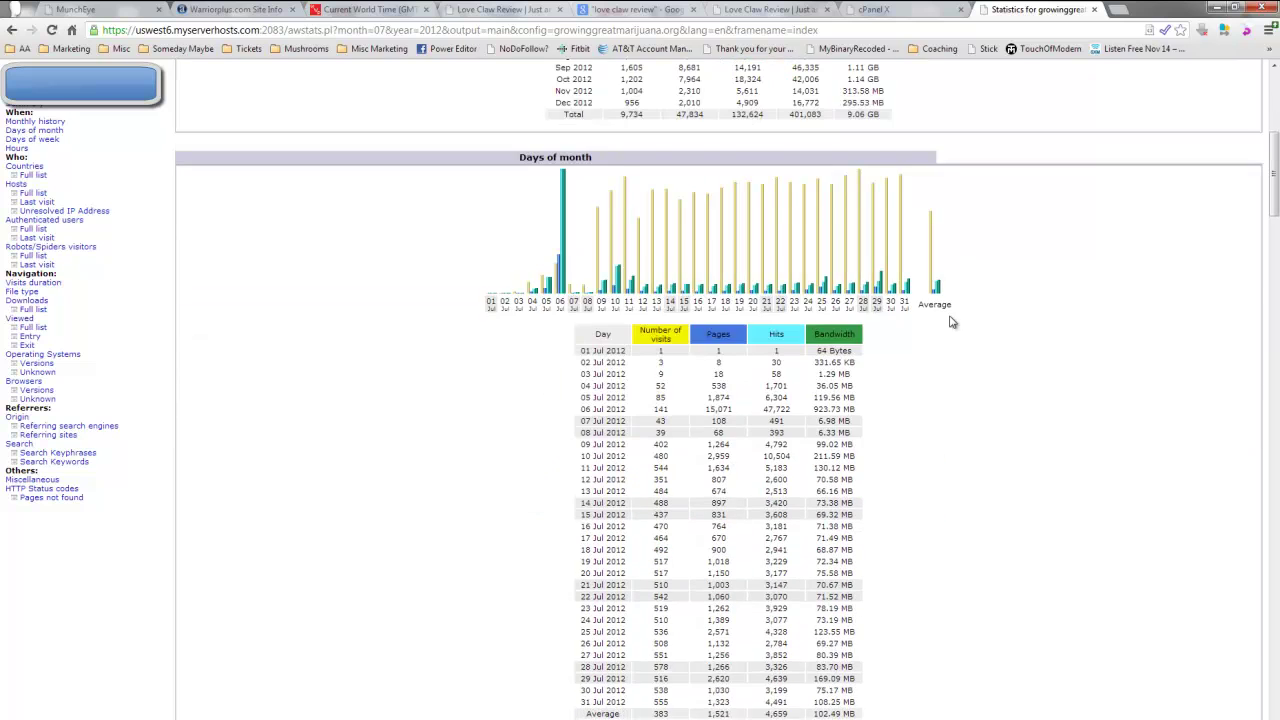
scroll(952, 322, "down", 2)
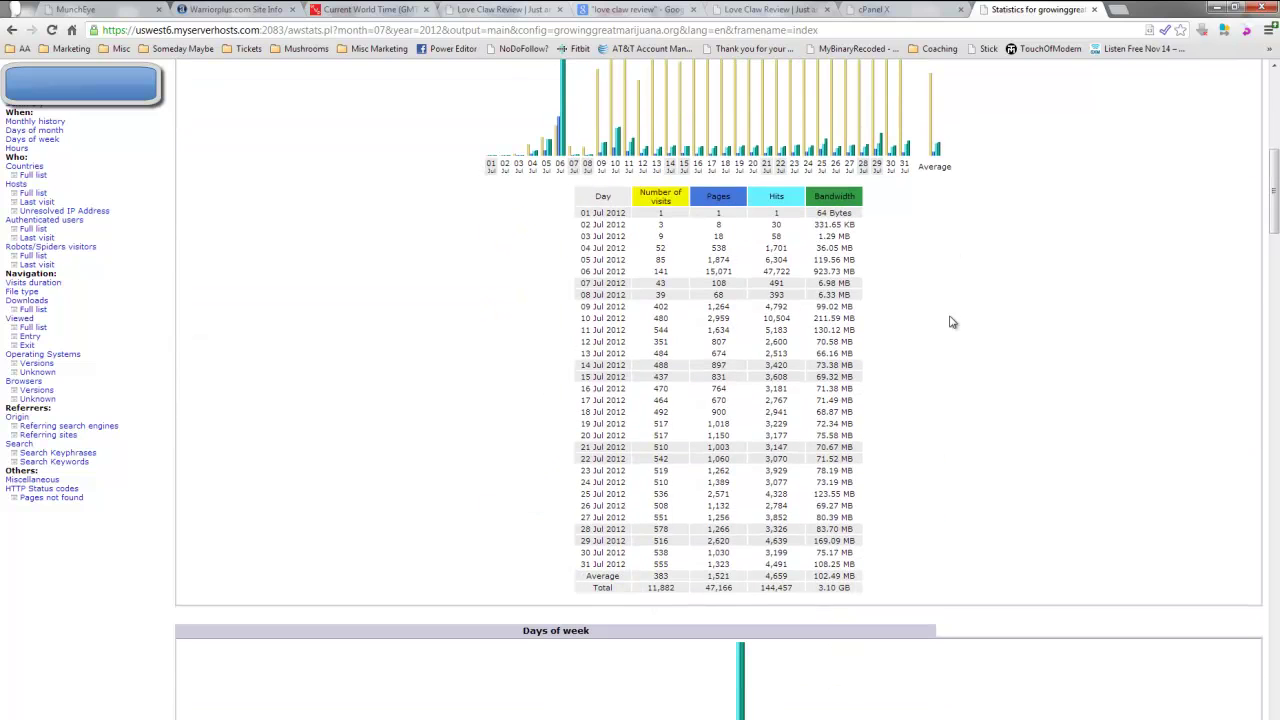
double_click(662, 225)
scroll(914, 430, "up", 3)
scroll(914, 428, "up", 2)
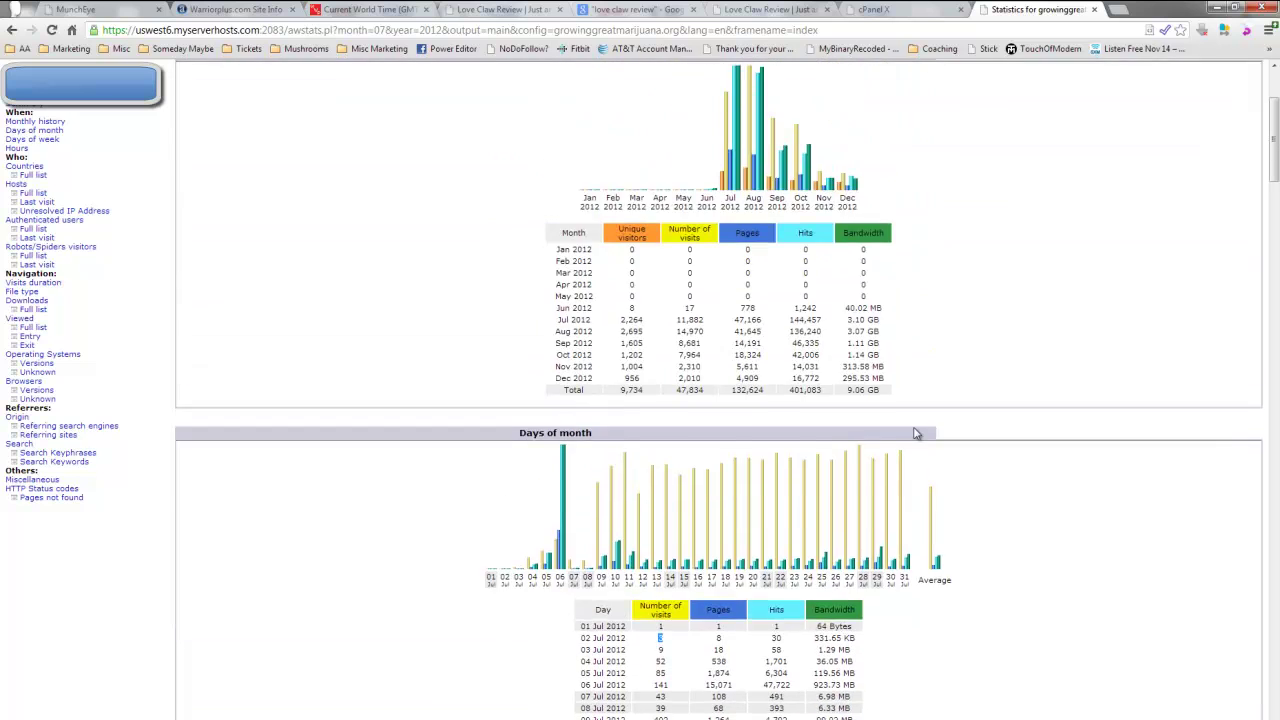